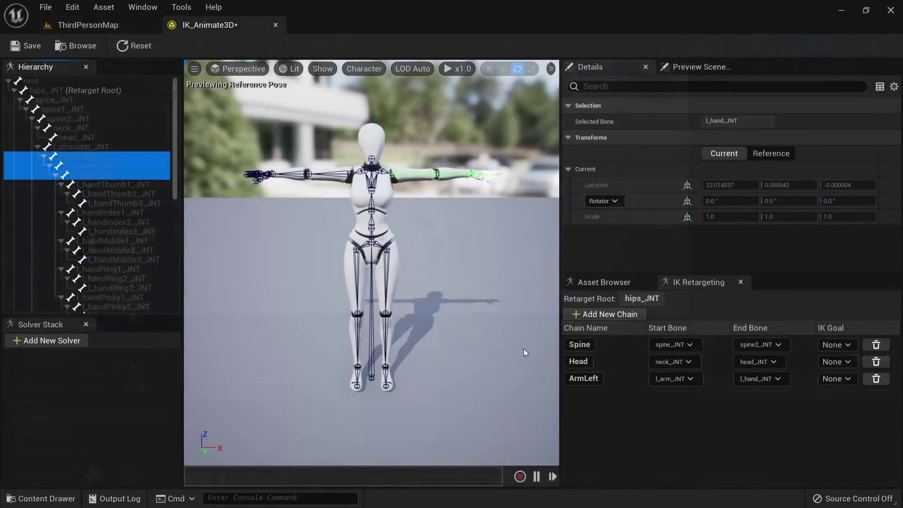
Create an ArmRight retarget chain from the selected right-arm bones and choose its bone
right_click(123, 212)
left_click(201, 461)
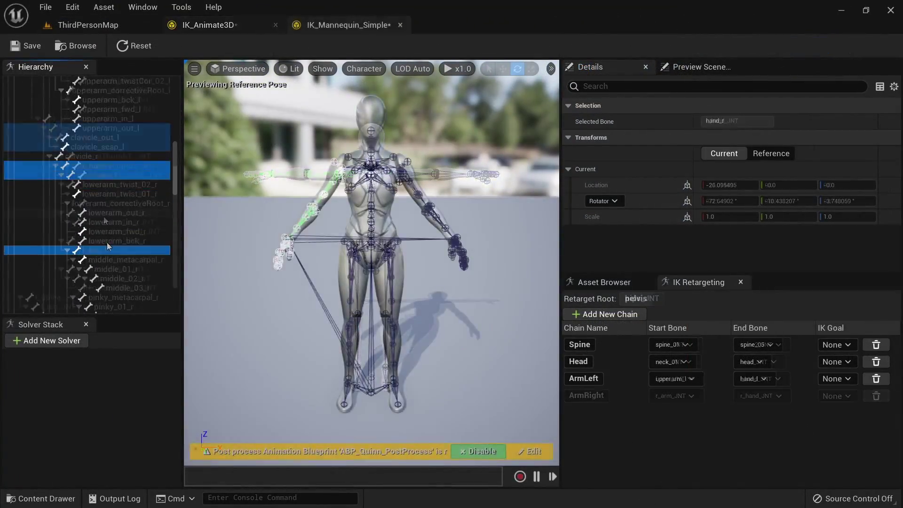
left_click(675, 395)
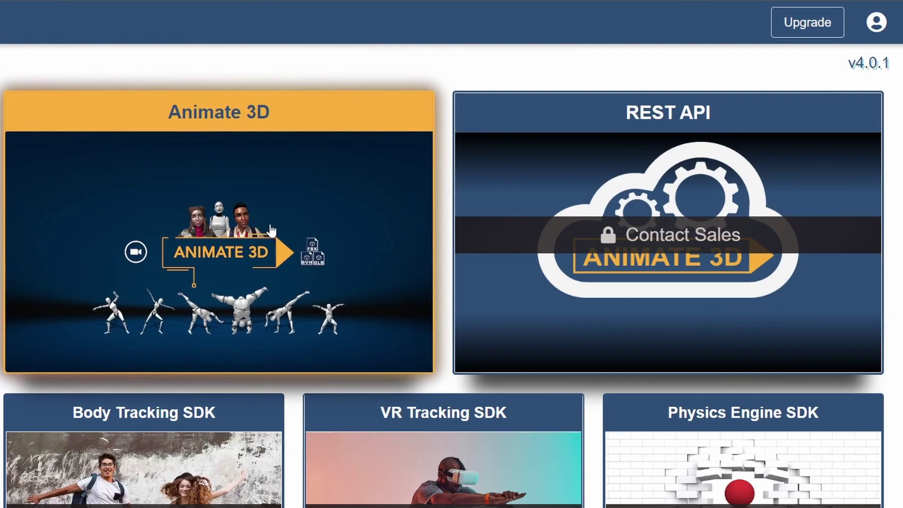
Start a new Animate 3D animation and upload GrassFlip.mov as the source video
left_click(272, 232)
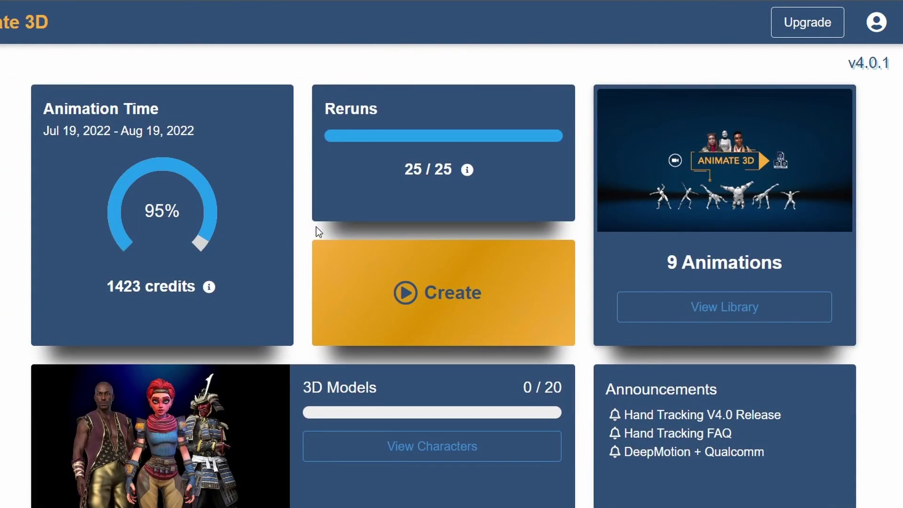
left_click(437, 298)
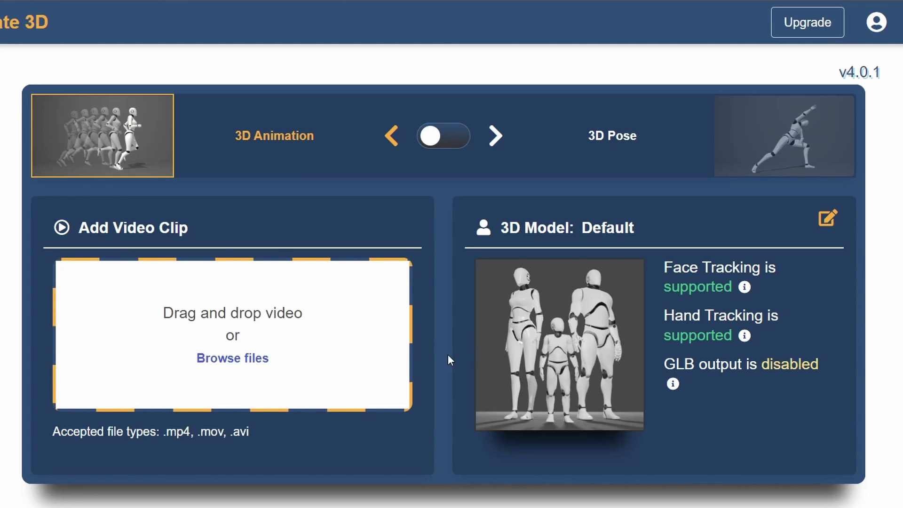
scroll(446, 356, "down", 6)
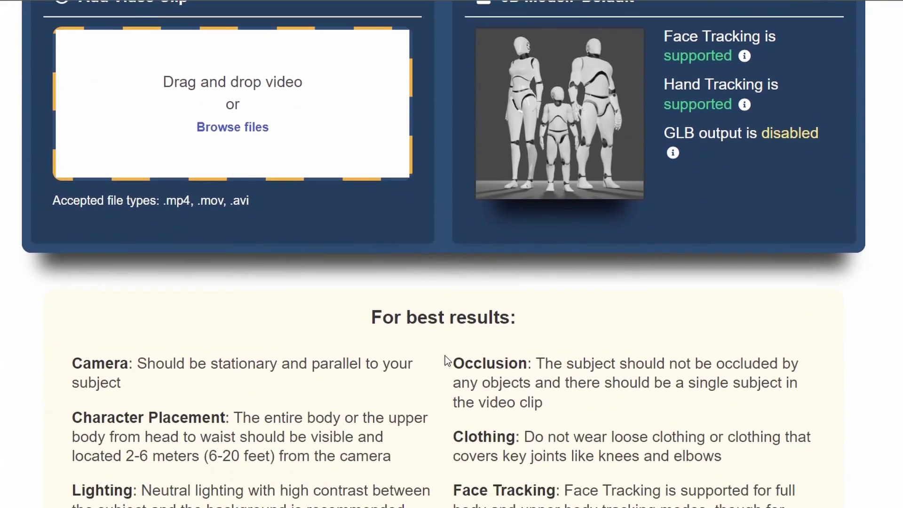
scroll(446, 357, "down", 2)
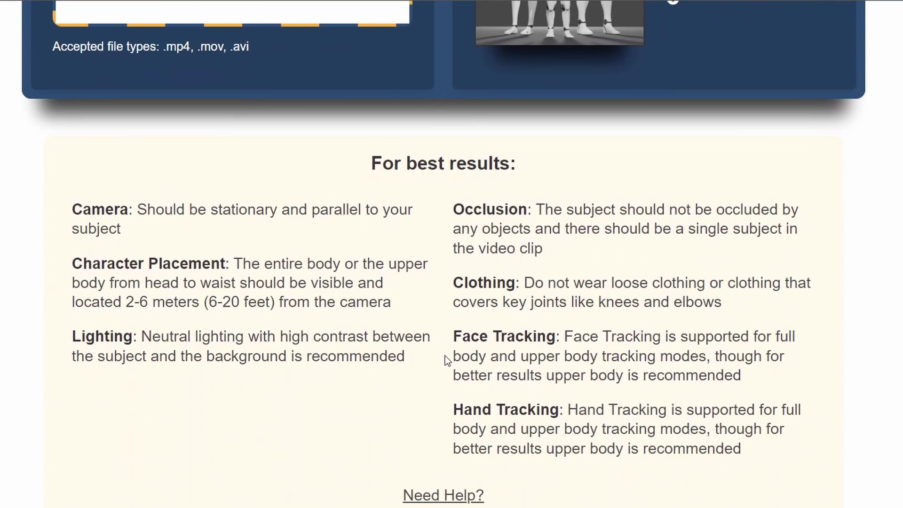
scroll(445, 360, "down", 1)
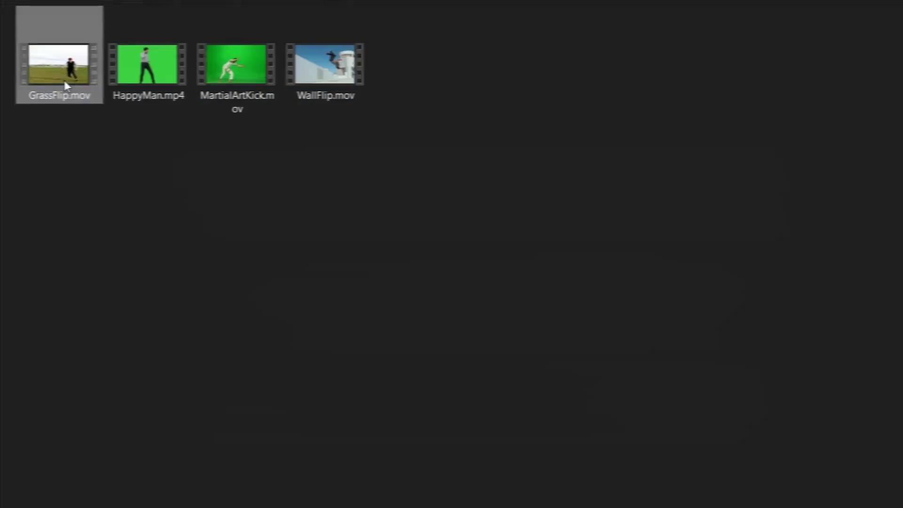
left_click_drag(66, 85, 195, 352)
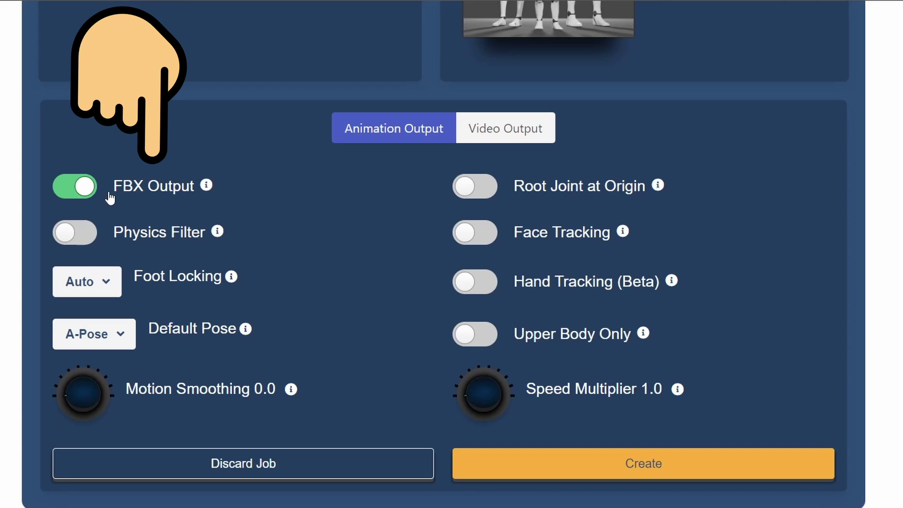
Enable Root Joint at Origin, set Motion Smoothing 0.1 and Speed Multiplier 1.8
mouse_move(206, 188)
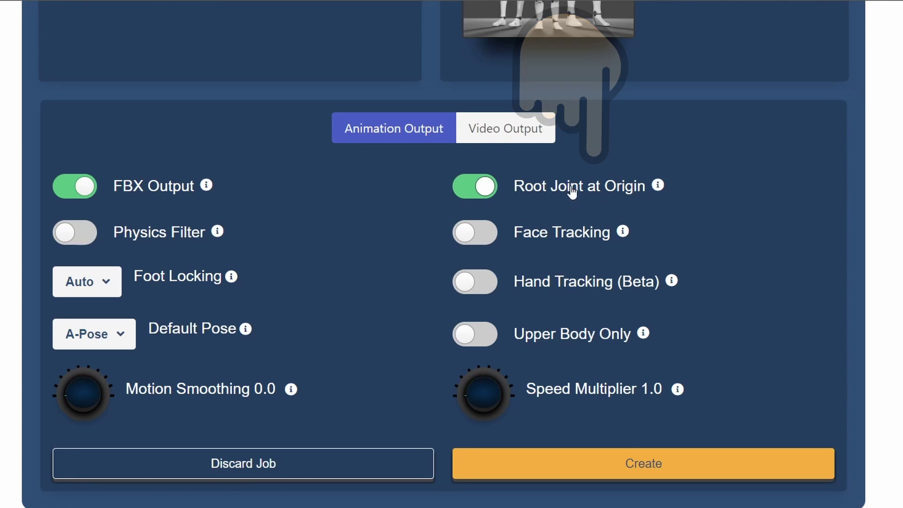
mouse_move(658, 186)
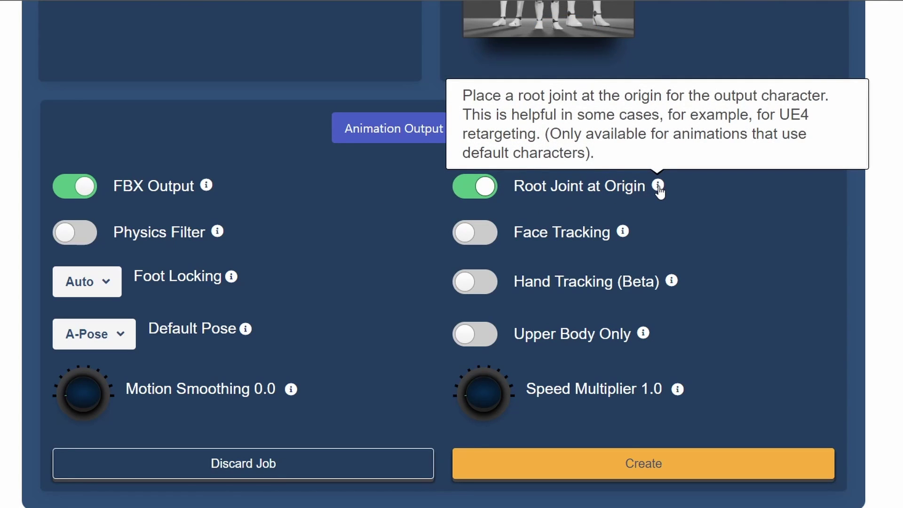
mouse_move(222, 237)
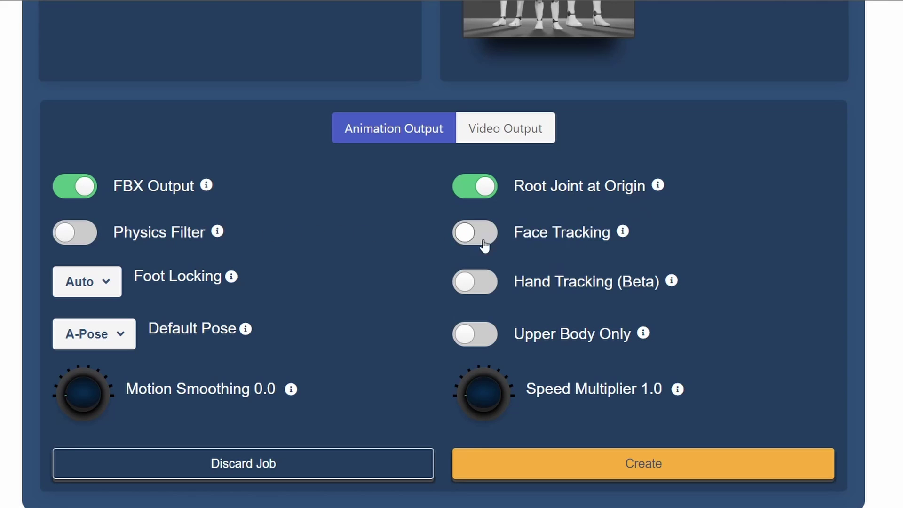
mouse_move(622, 234)
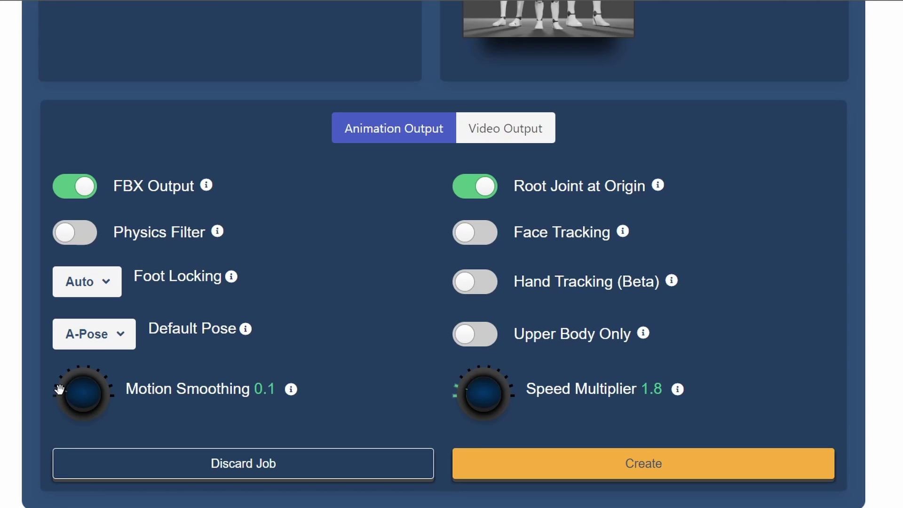
left_click(491, 460)
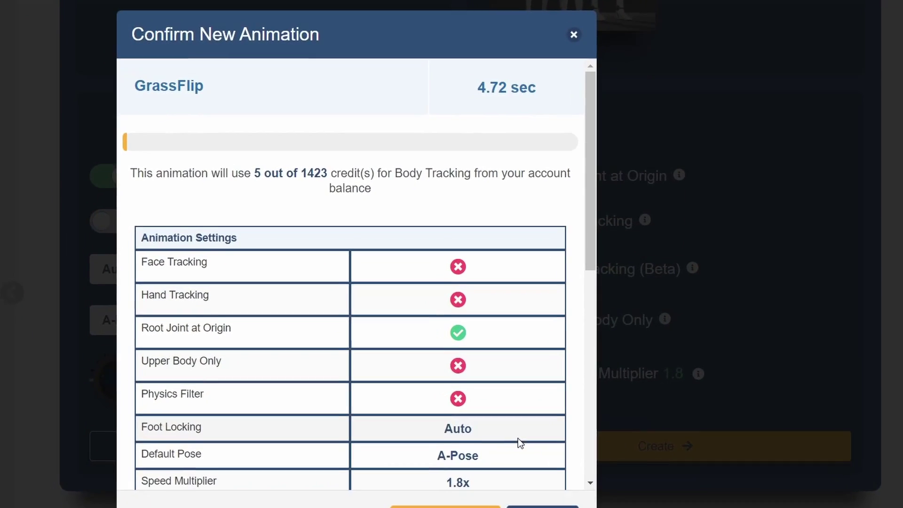
Start the job that generates the GrassFlip animation
scroll(519, 441, "down", 5)
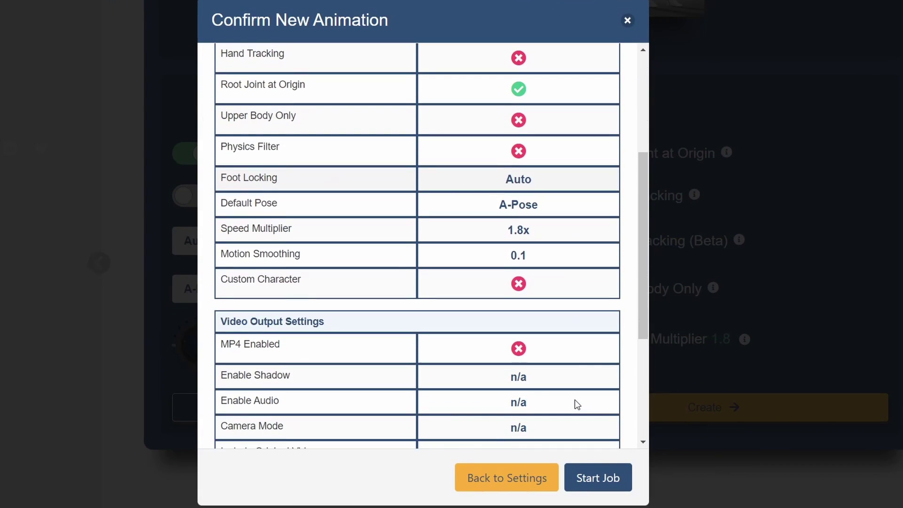
scroll(574, 400, "down", 5)
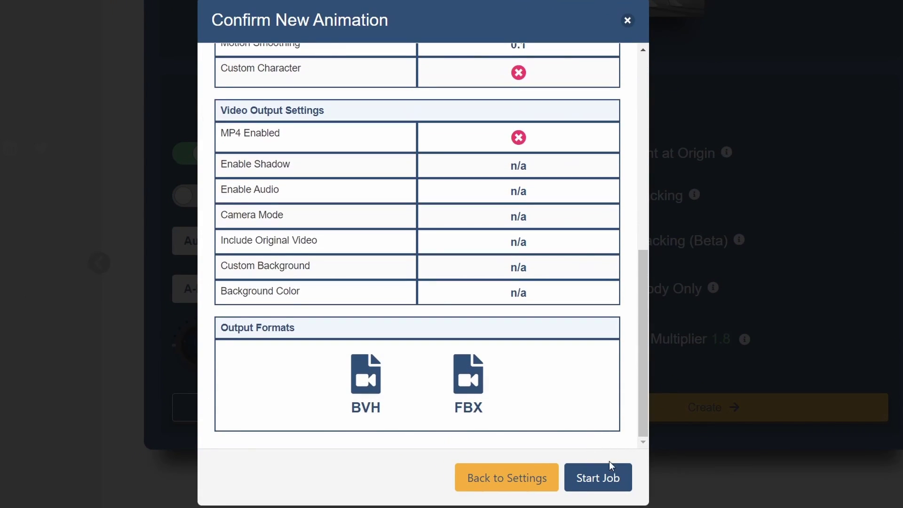
left_click(611, 469)
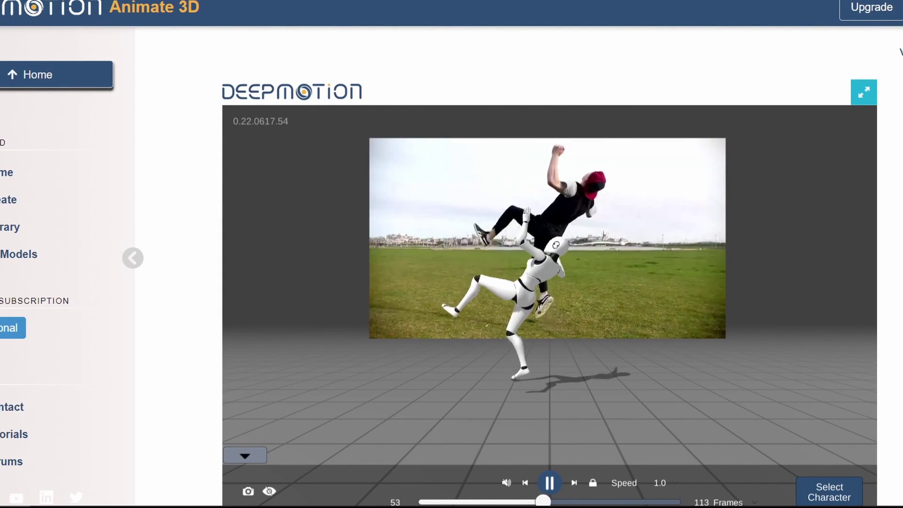
Download GrassFlip as an Adult Female FBX and open the extracted GrassFlip_Adult_Female.fbx
scroll(497, 452, "down", 3)
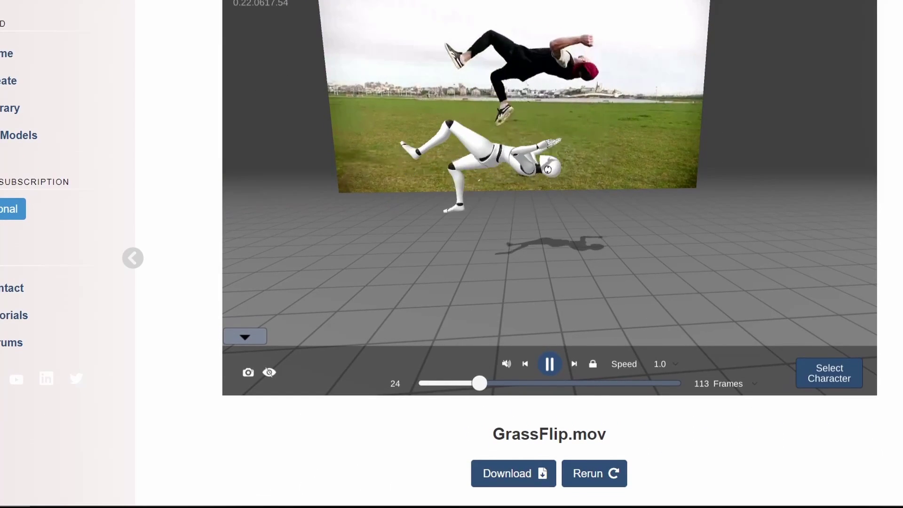
left_click(493, 474)
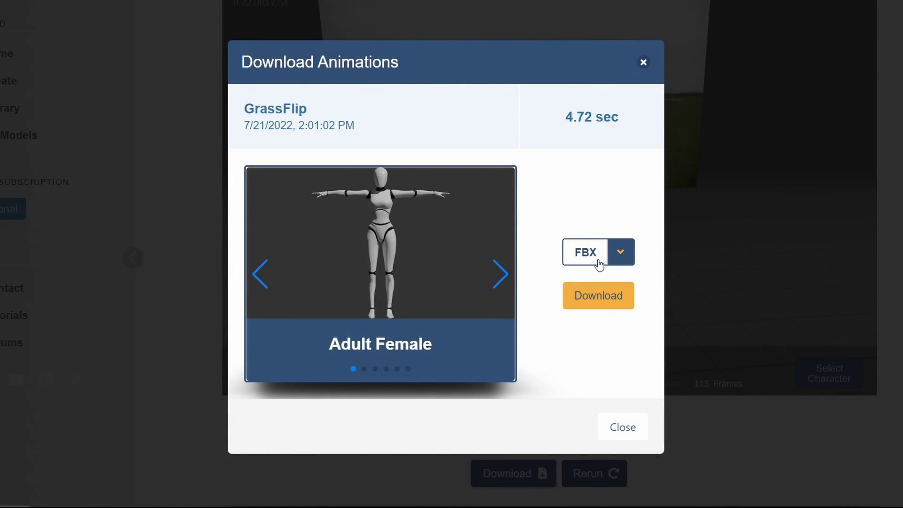
left_click(602, 297)
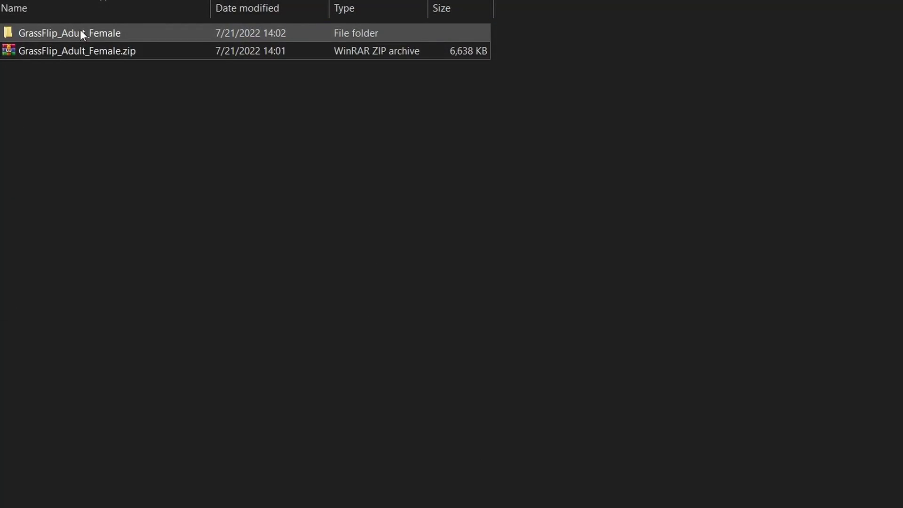
double_click(80, 33)
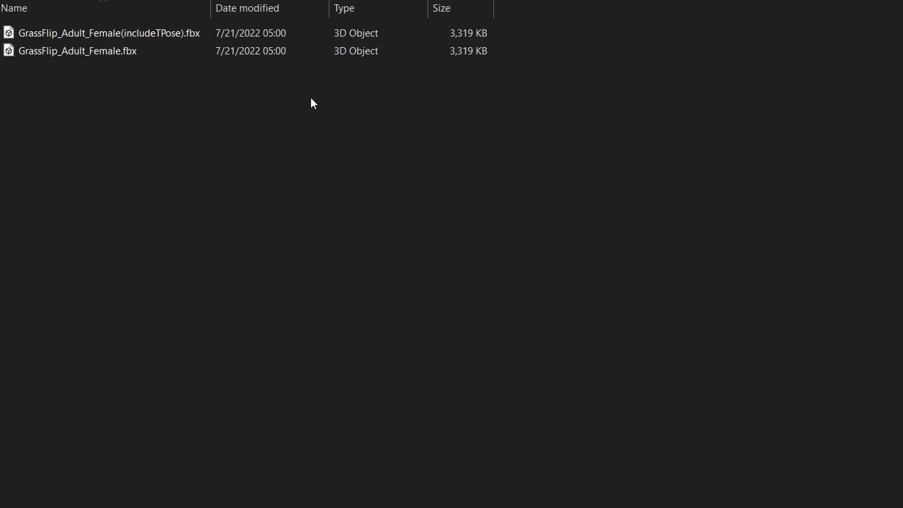
left_click(166, 51)
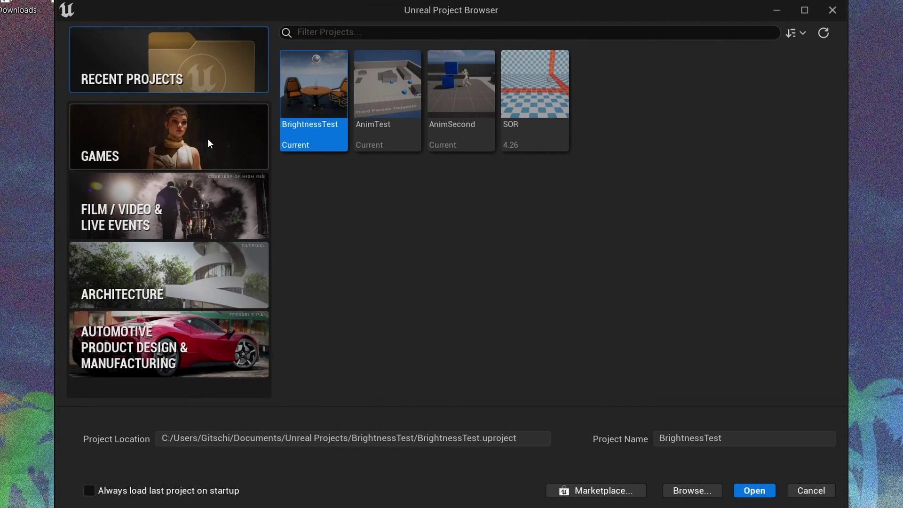
Create a new Third Person game project named AnimateMannequin
left_click(208, 140)
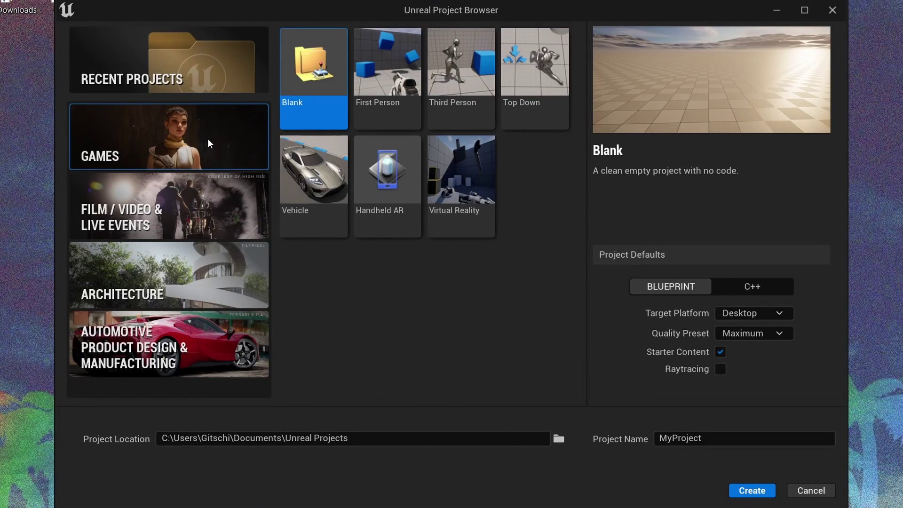
left_click(464, 75)
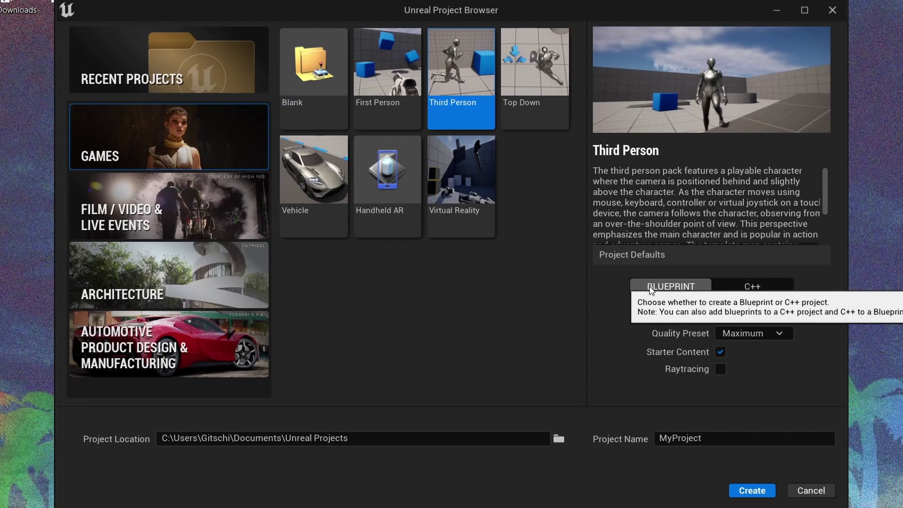
left_click(714, 442)
type("A")
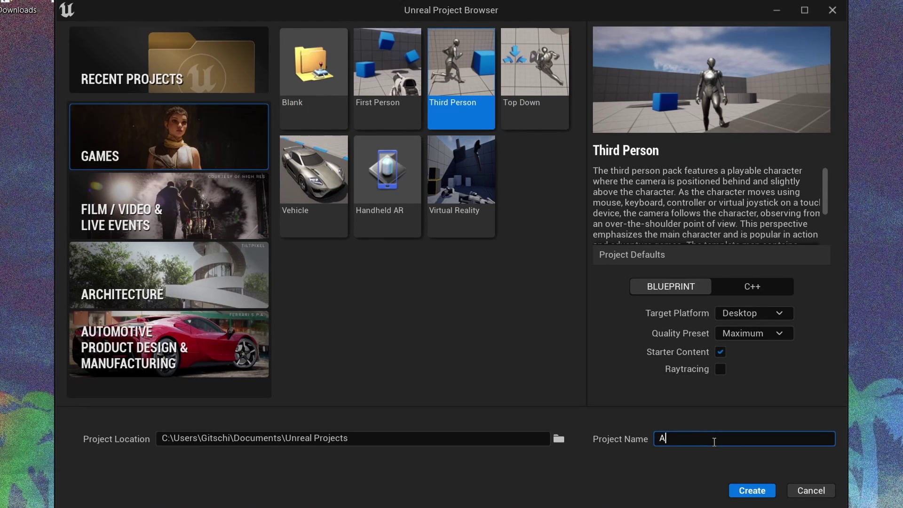
type("nimateMannequin")
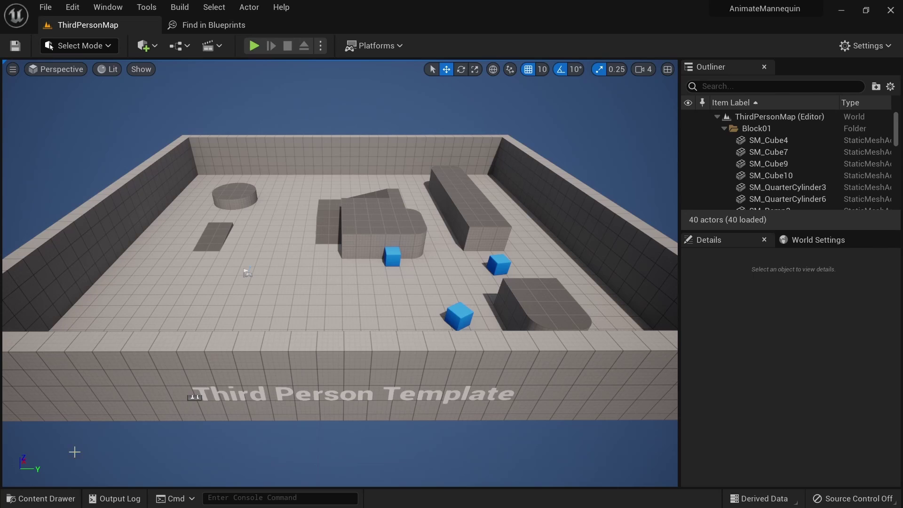
In Content/Characters, make a new Animate3D folder and add it to Favorites
left_click(49, 497)
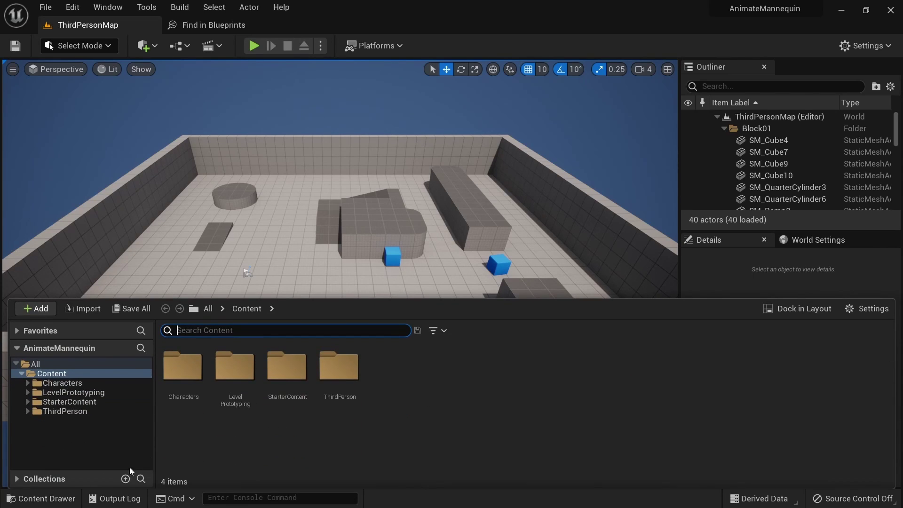
double_click(182, 367)
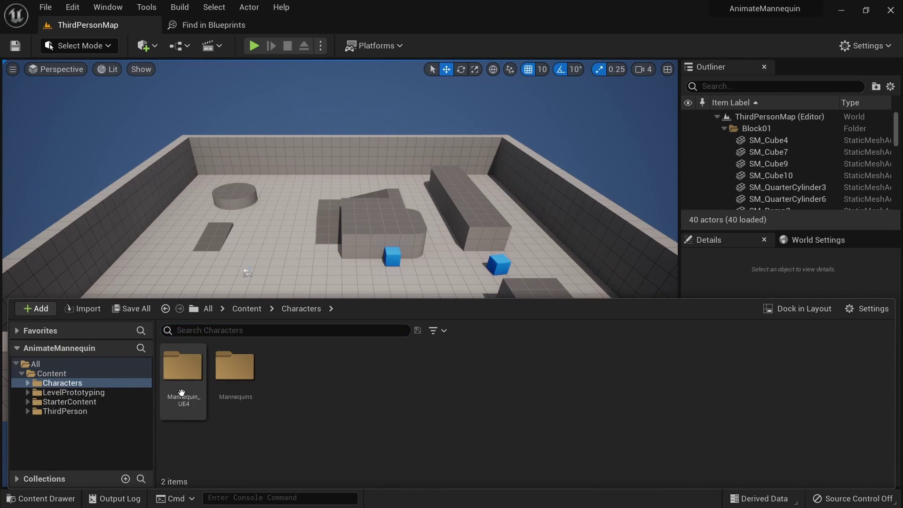
right_click(297, 397)
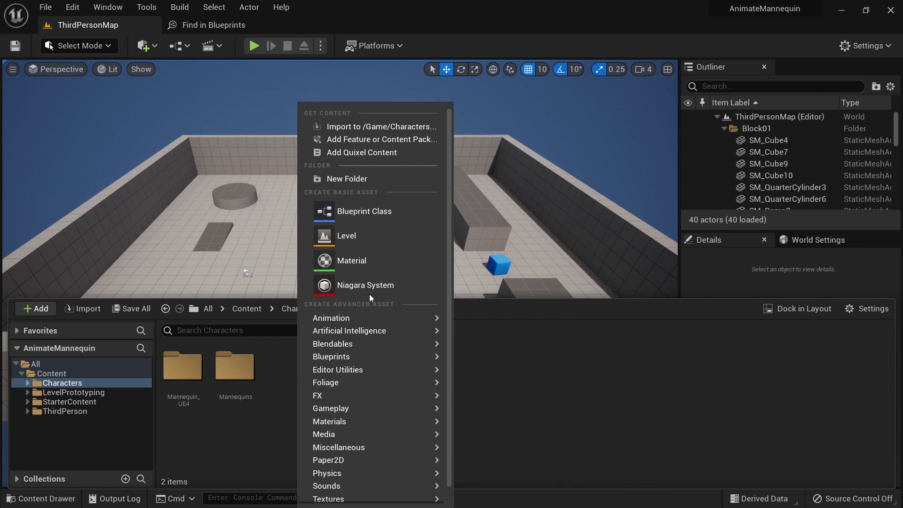
left_click(378, 182)
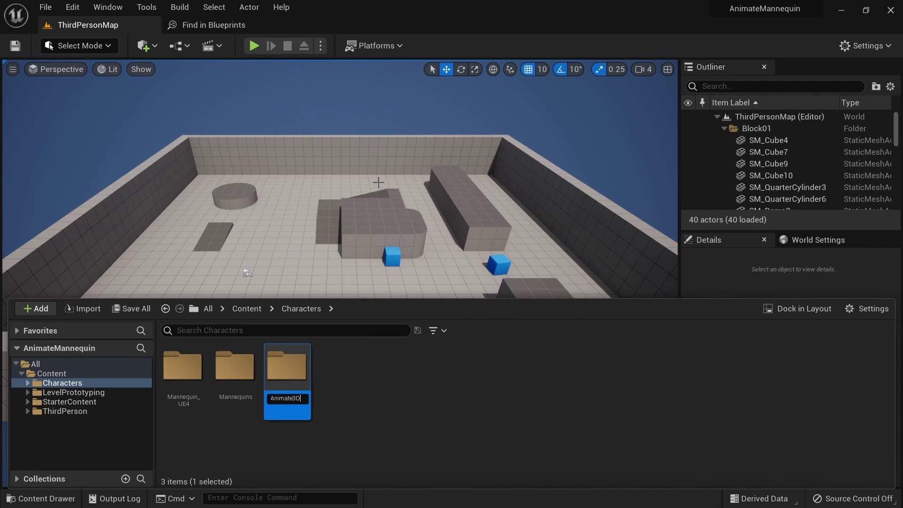
type("Animate3D")
key("Return")
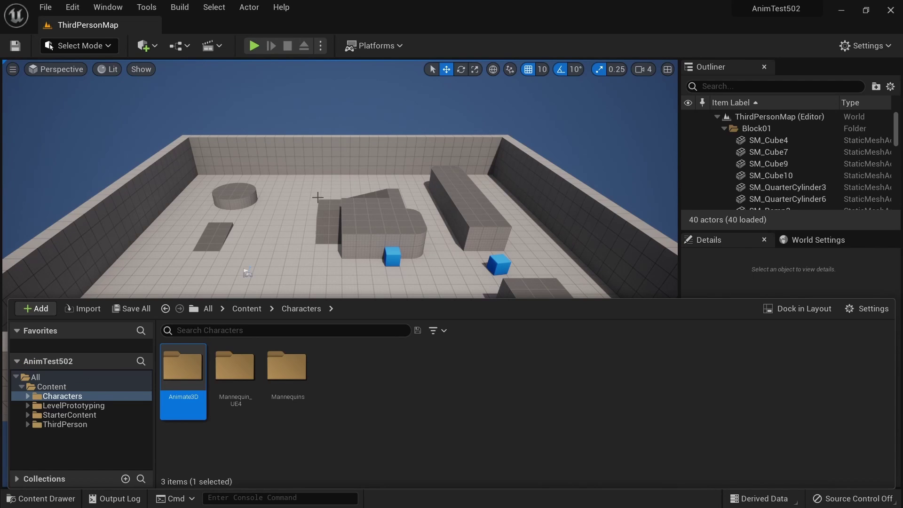
right_click(186, 359)
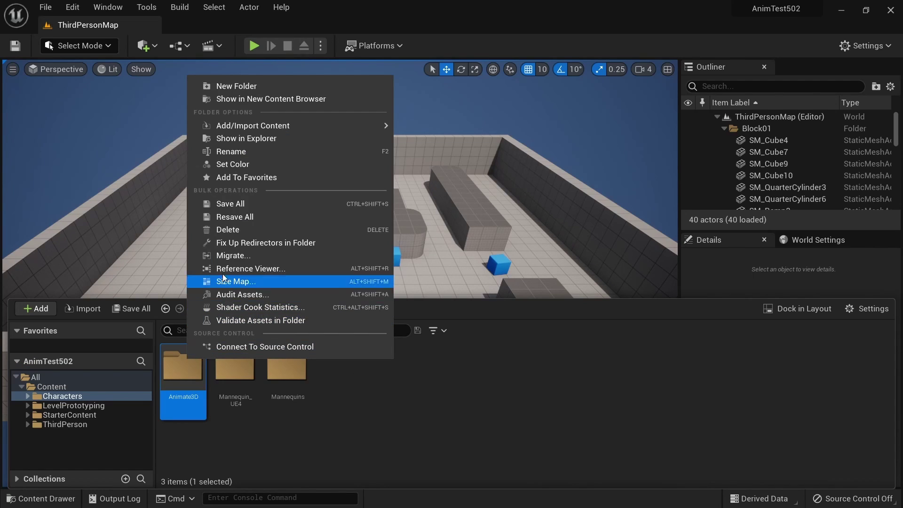
left_click(250, 177)
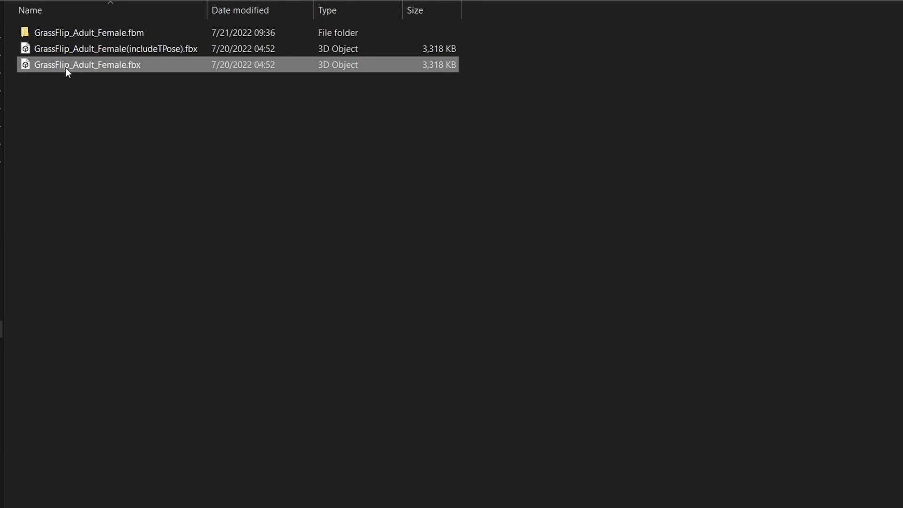
Import GrassFlip_Adult_Female.fbx with animations into Animate3D and open GrassFlip_Adult_Female_Anim
left_click_drag(66, 71, 365, 401)
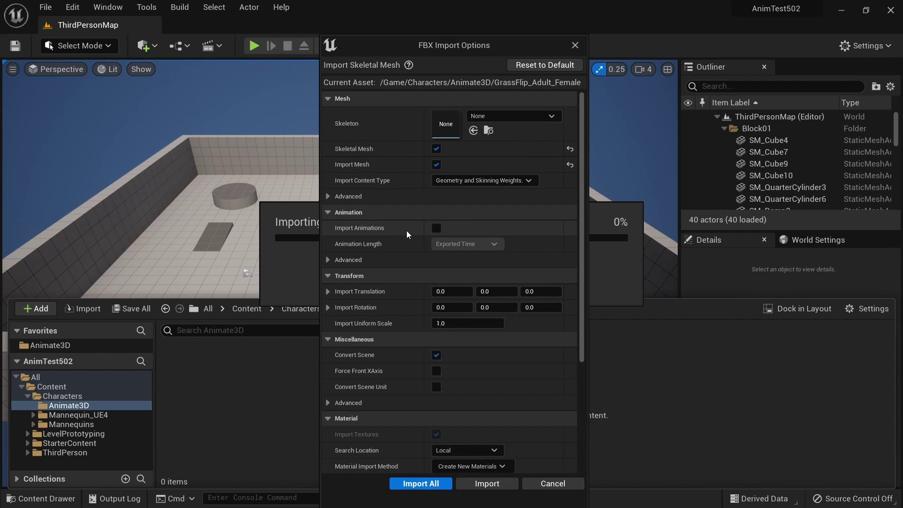
mouse_move(354, 124)
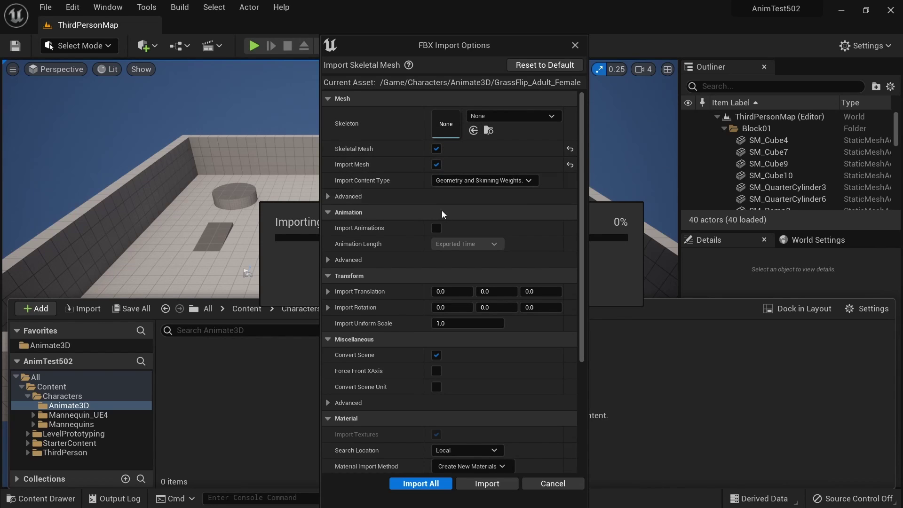
left_click(437, 228)
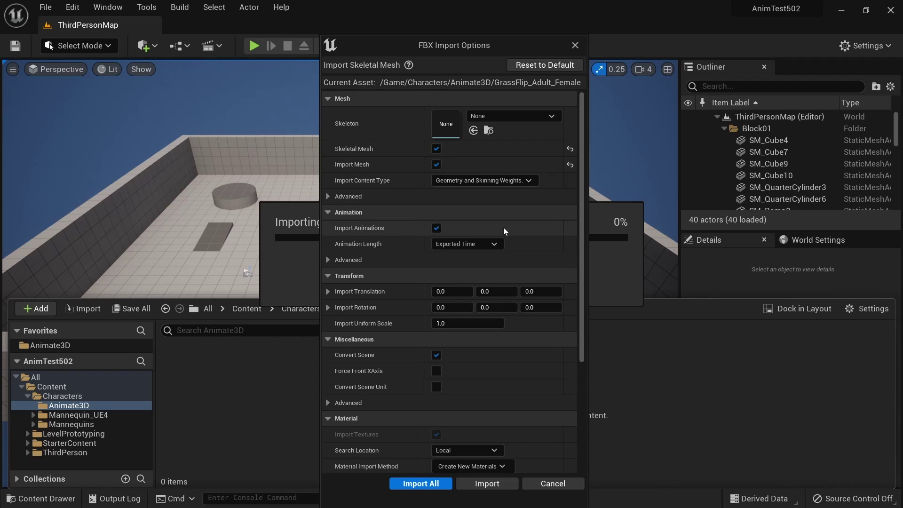
left_click(436, 484)
left_click(769, 171)
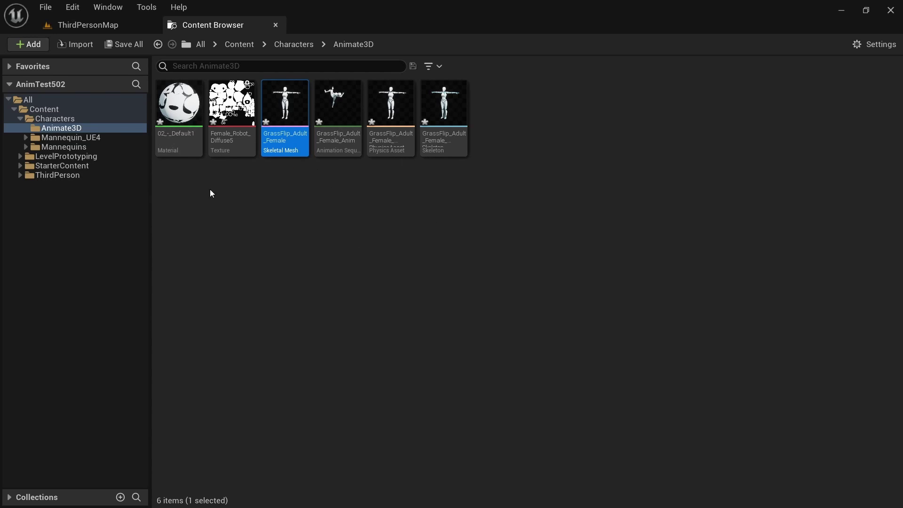
double_click(338, 106)
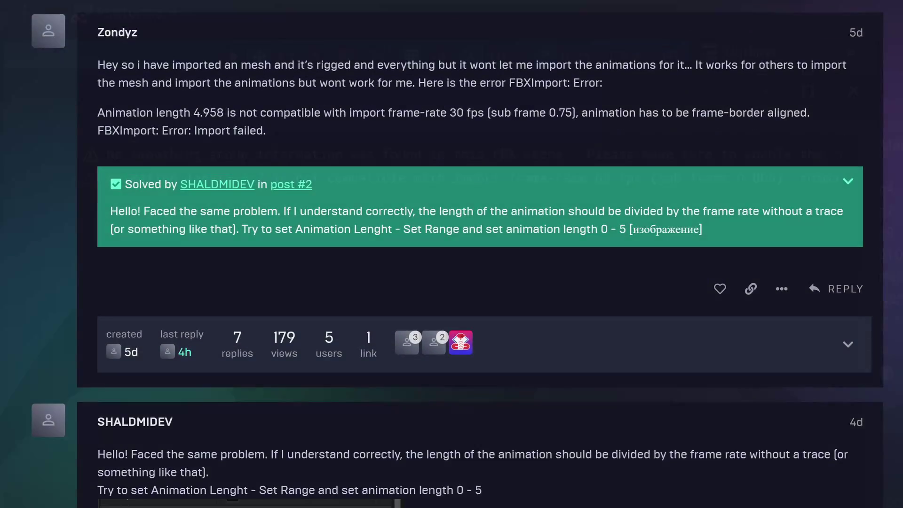
scroll(452, 254, "down", 10)
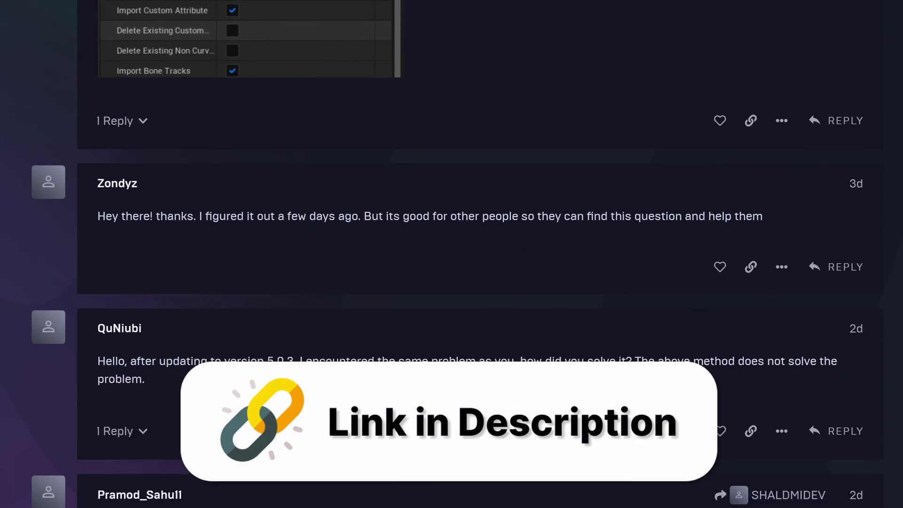
scroll(452, 254, "down", 10)
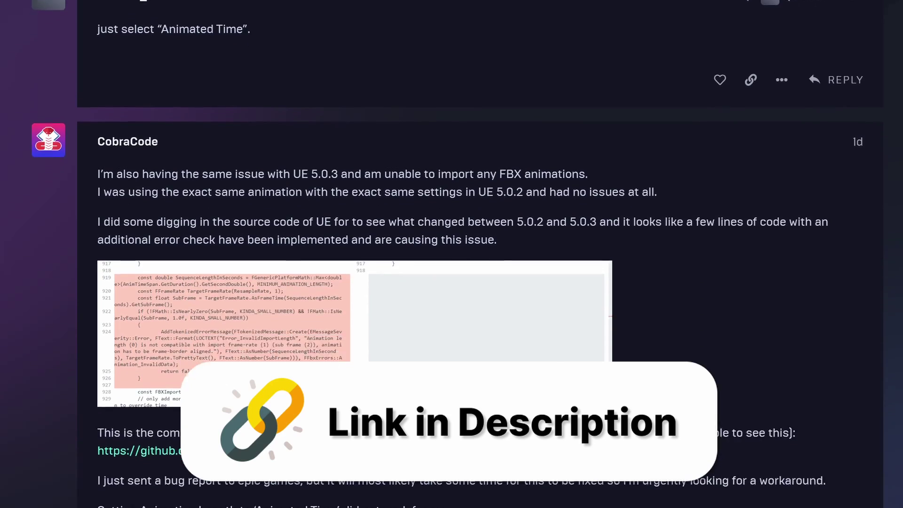
scroll(452, 254, "down", 3)
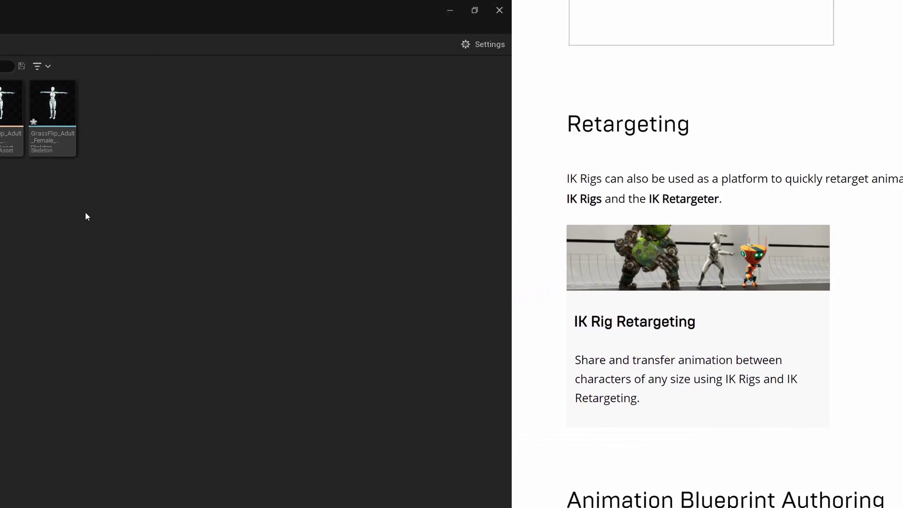
Create a new IK Rig asset based on the GrassFlip_Adult_Female mesh
right_click(476, 212)
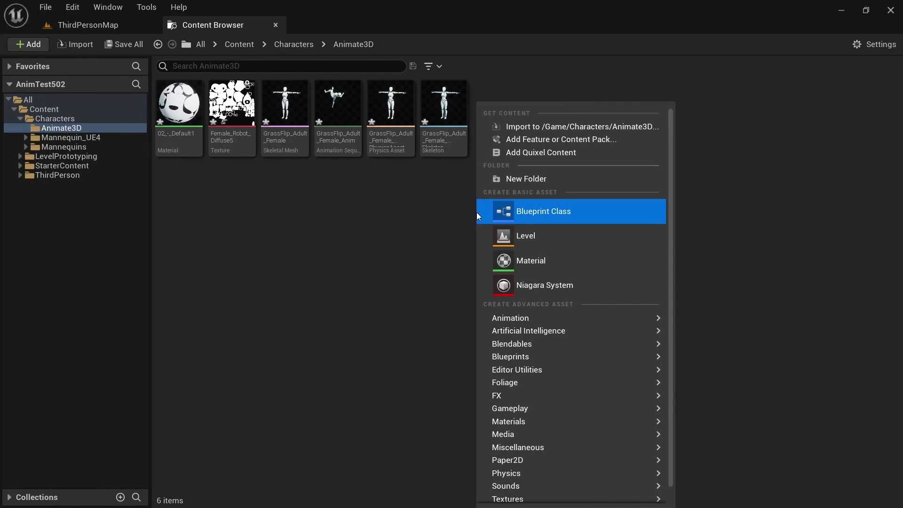
mouse_move(530, 317)
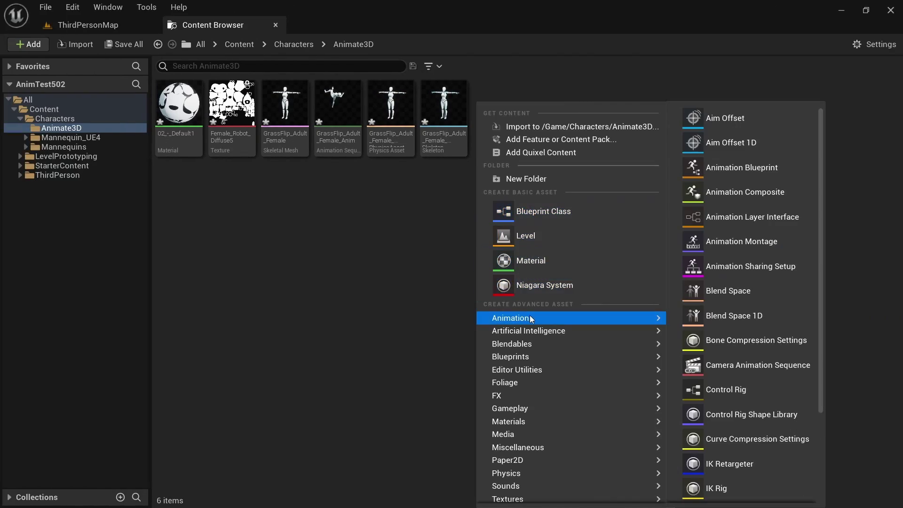
scroll(781, 332, "down", 4)
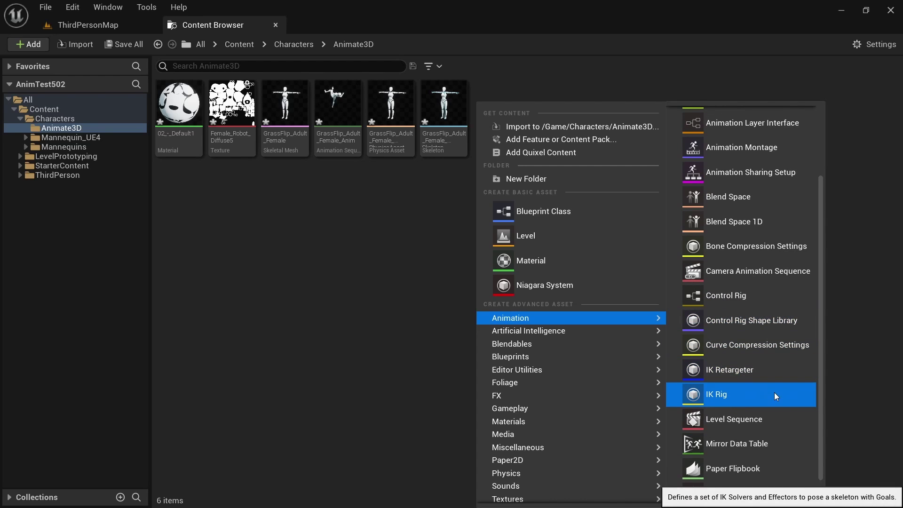
left_click(774, 394)
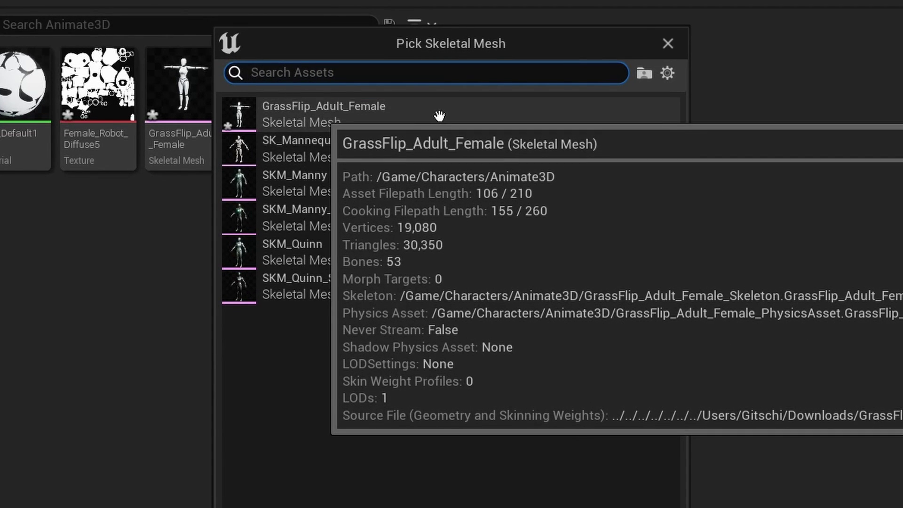
left_click(440, 115)
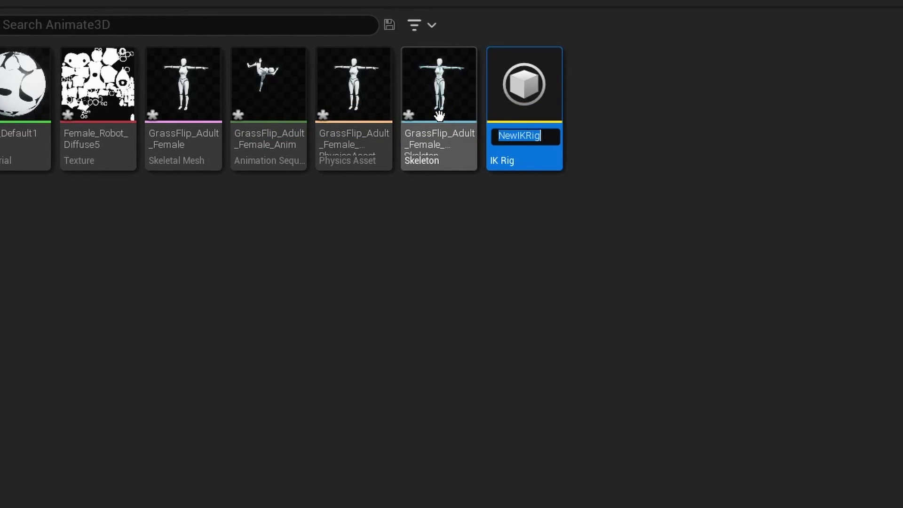
Rename the rig to IK_Animate3D and open it for editing
key("BackSpace")
type("IK_Animate")
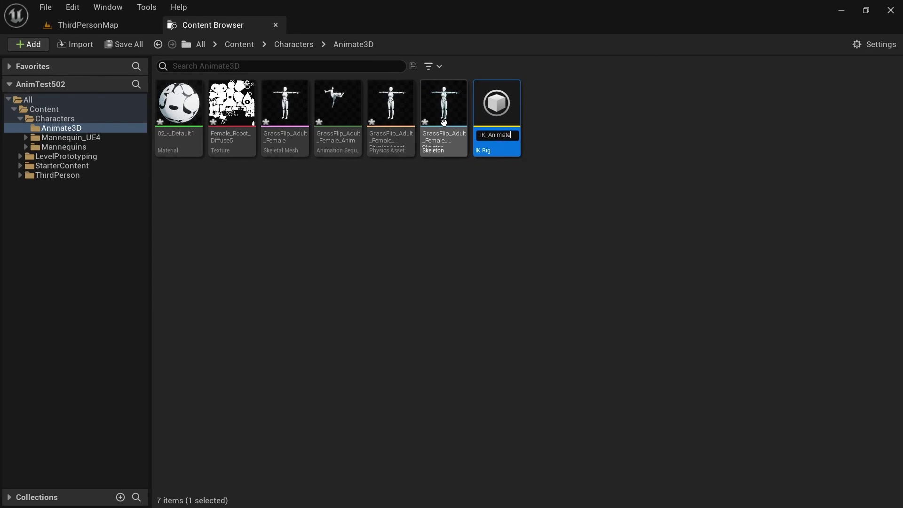
type("3D")
key("Return")
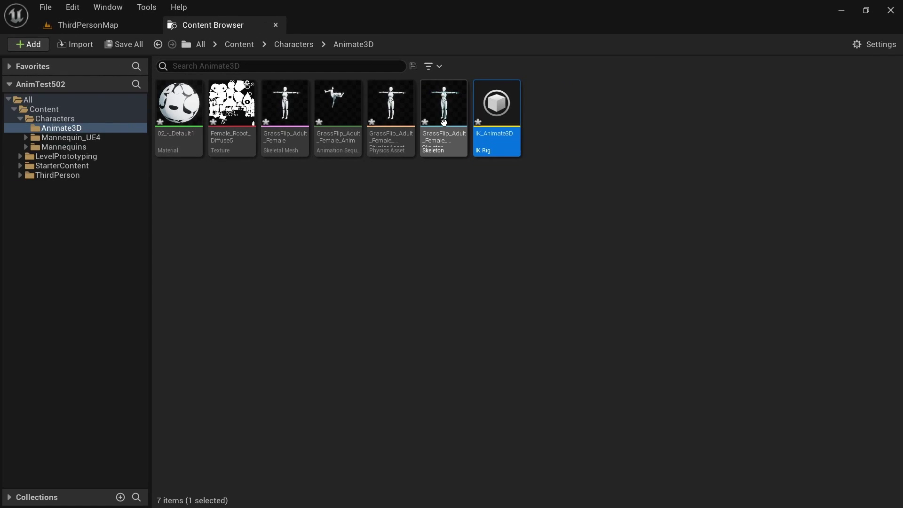
double_click(514, 137)
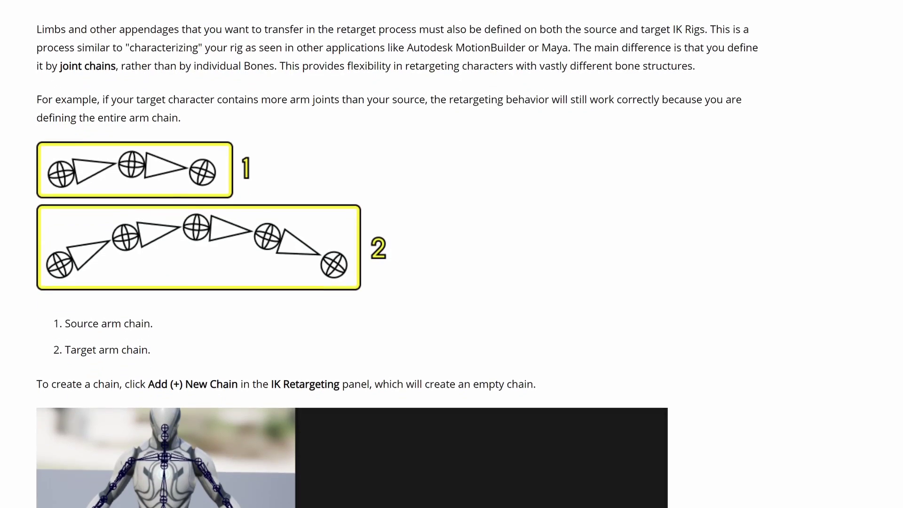
scroll(397, 259, "down", 5)
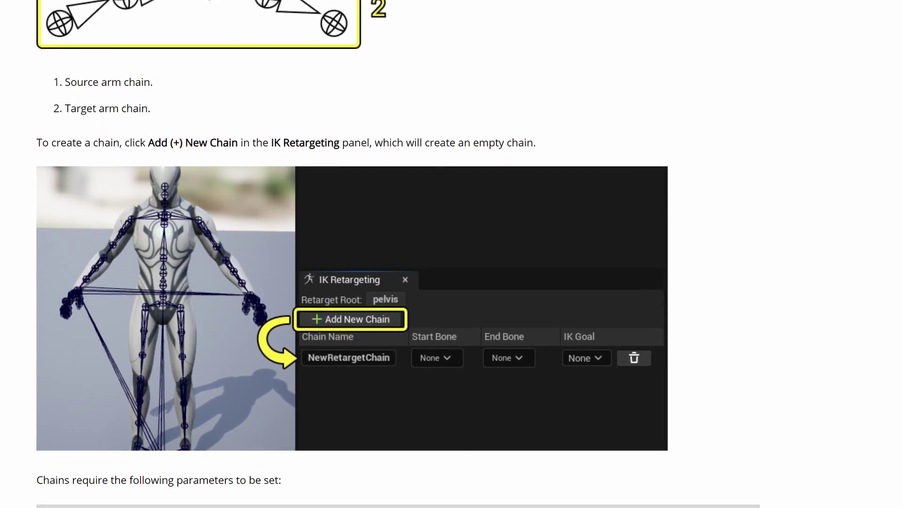
scroll(398, 259, "down", 5)
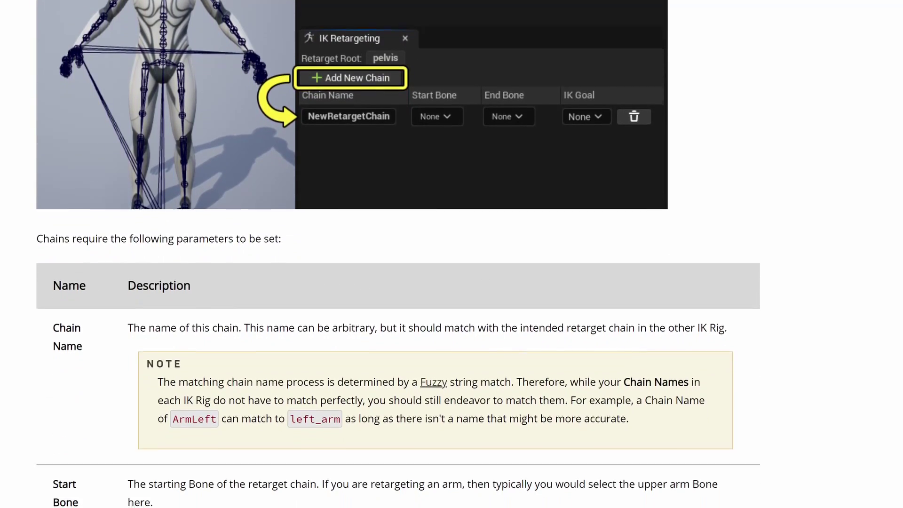
scroll(397, 259, "down", 5)
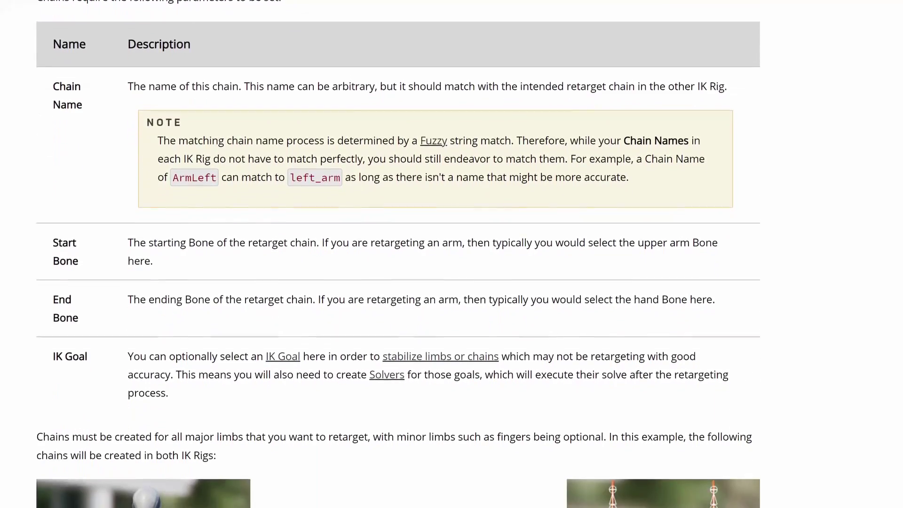
scroll(398, 259, "down", 5)
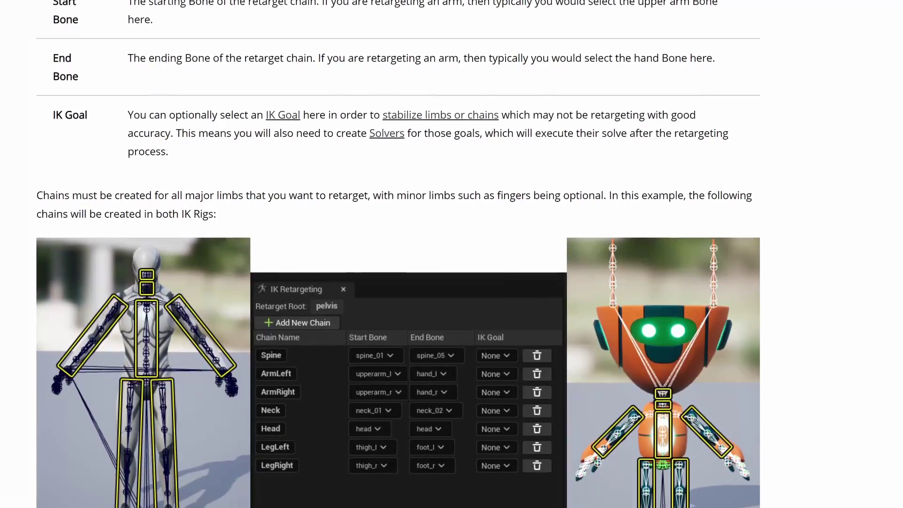
scroll(398, 259, "down", 5)
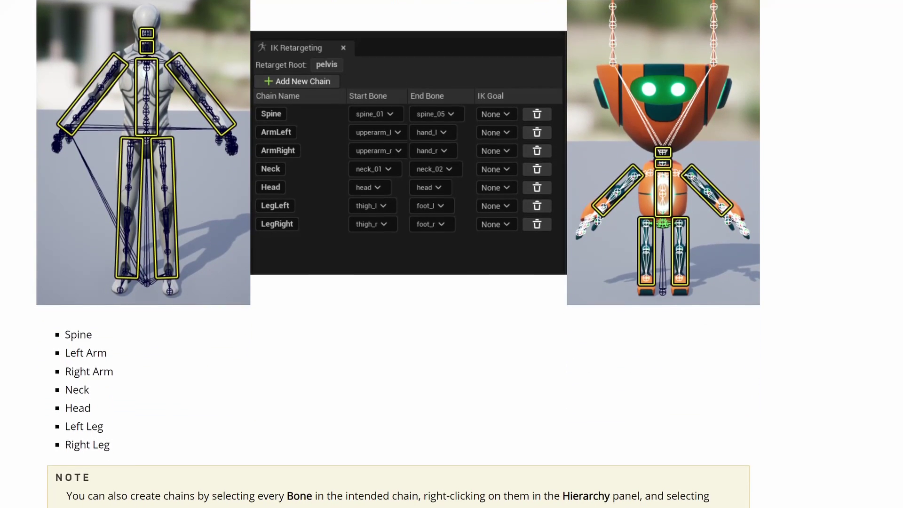
scroll(398, 259, "down", 2)
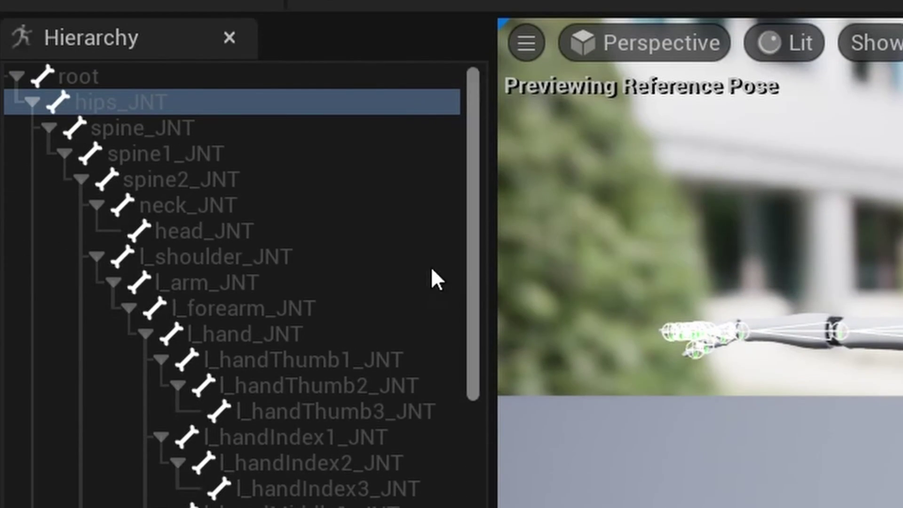
Set the hips_JNT bone as the Retarget Root from the Hierarchy panel
left_click(152, 71)
left_click(178, 107)
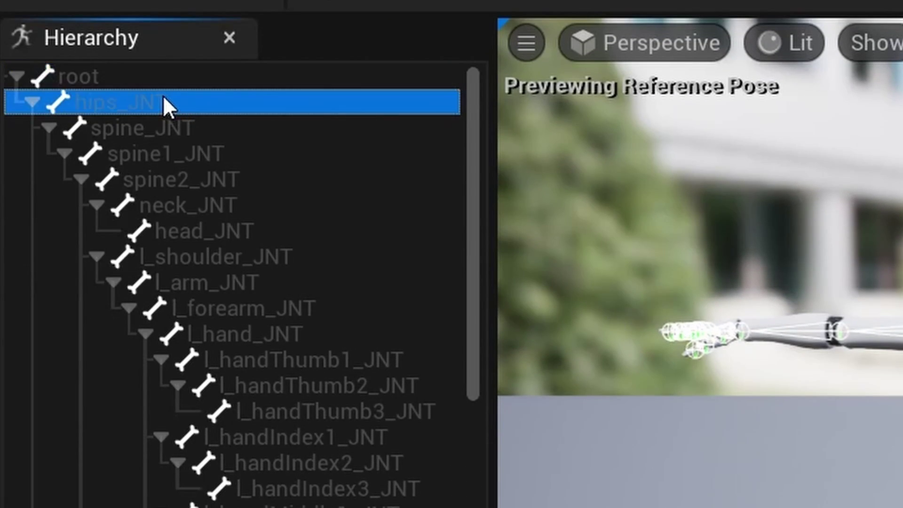
right_click(163, 96)
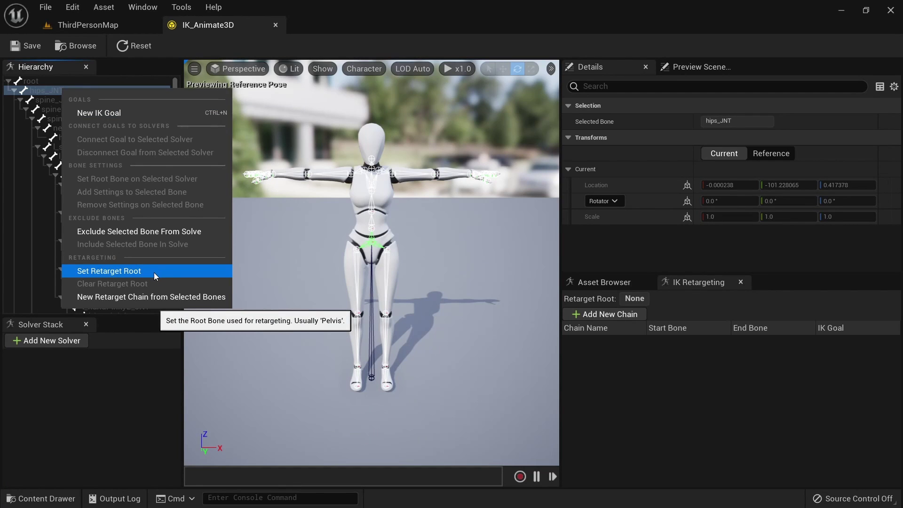
left_click(154, 271)
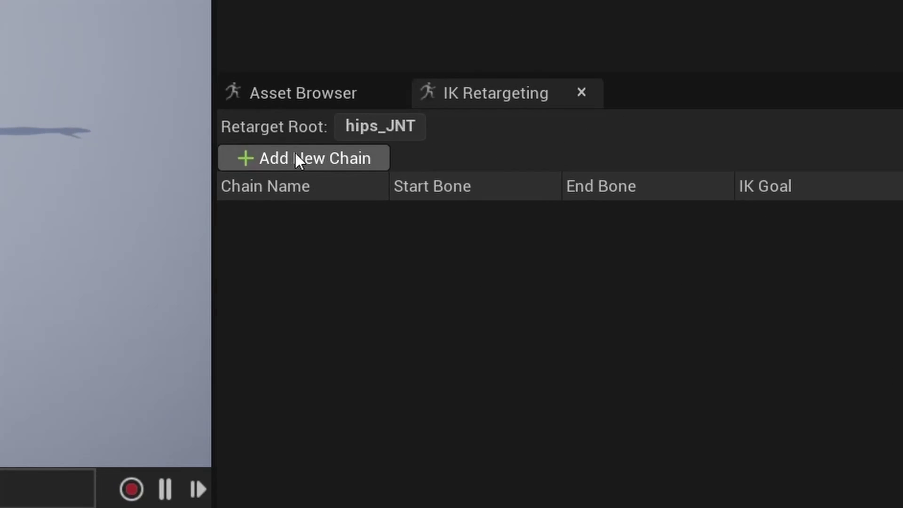
Add a new retarget chain and name it Spine
left_click(296, 155)
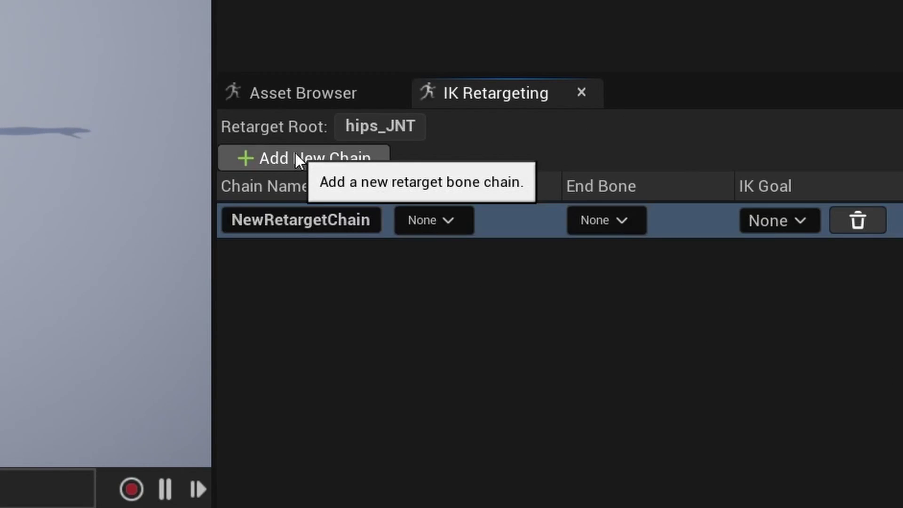
left_click(370, 225)
double_click(369, 225)
type("S")
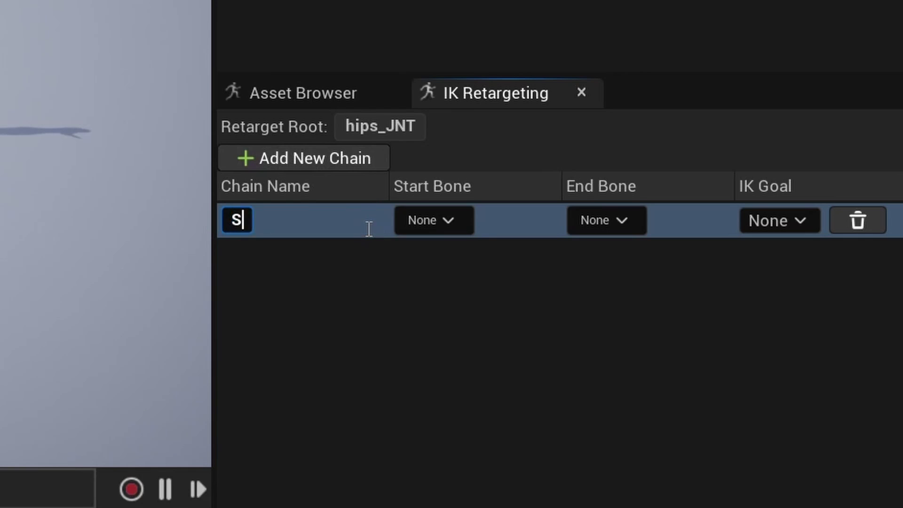
type("pine")
key("Return")
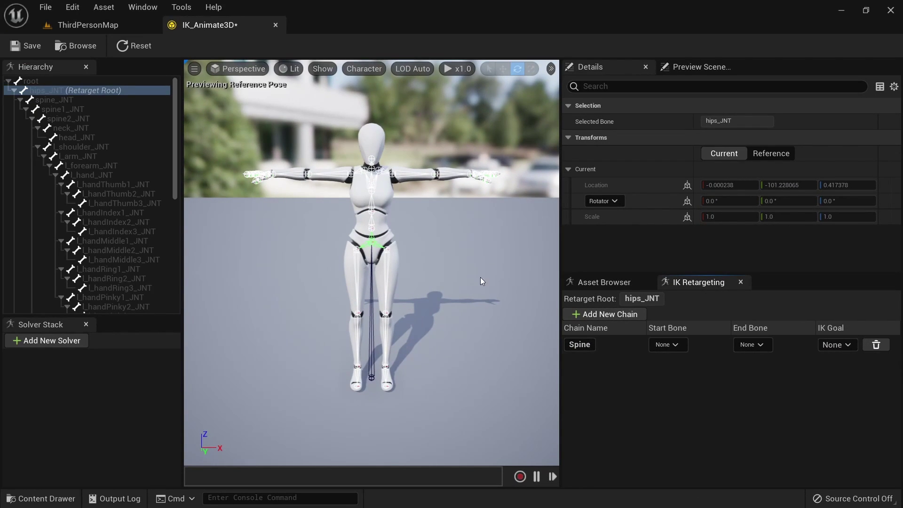
Set the Spine chain's start bone to spine_JNT and end bone to spine2_JNT
left_click(49, 99)
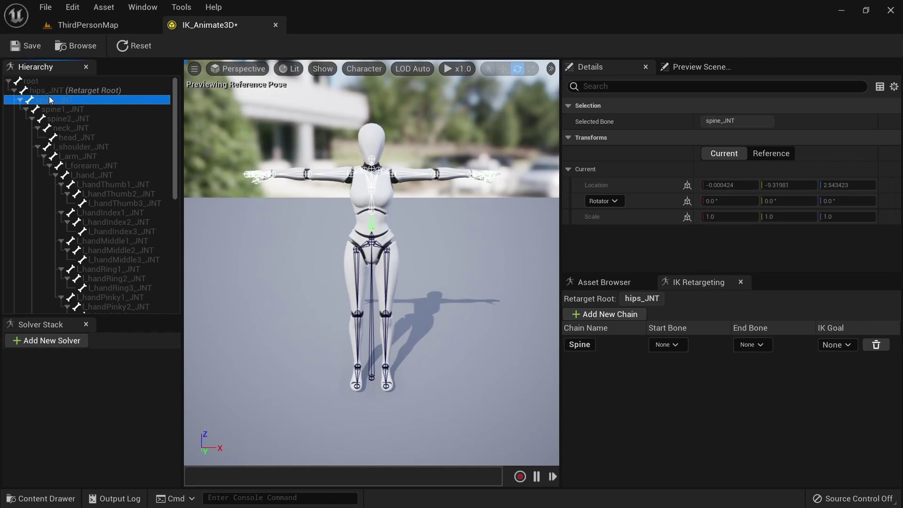
left_click(92, 111)
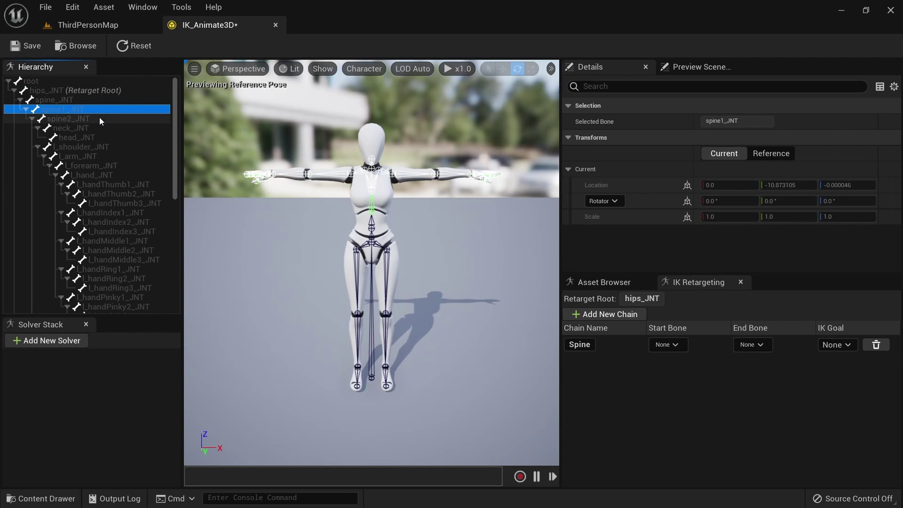
left_click(100, 119)
left_click(99, 117, "shift")
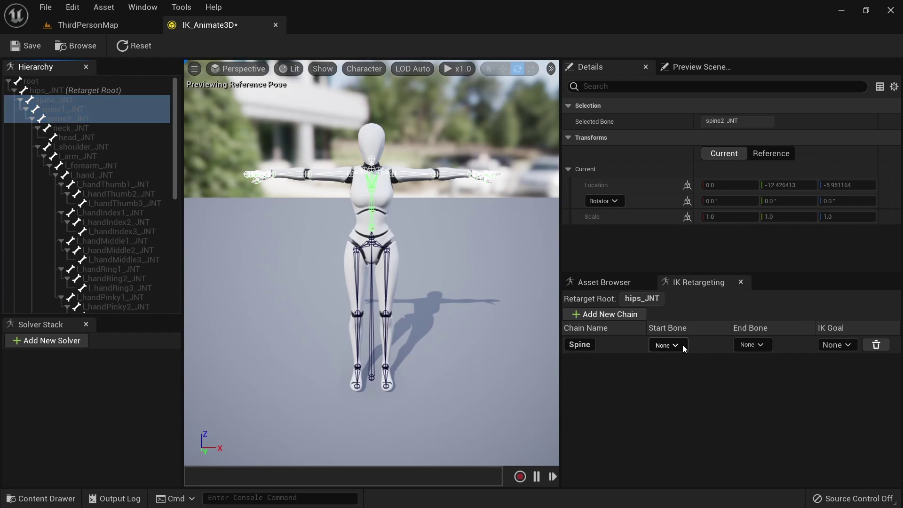
left_click(683, 346)
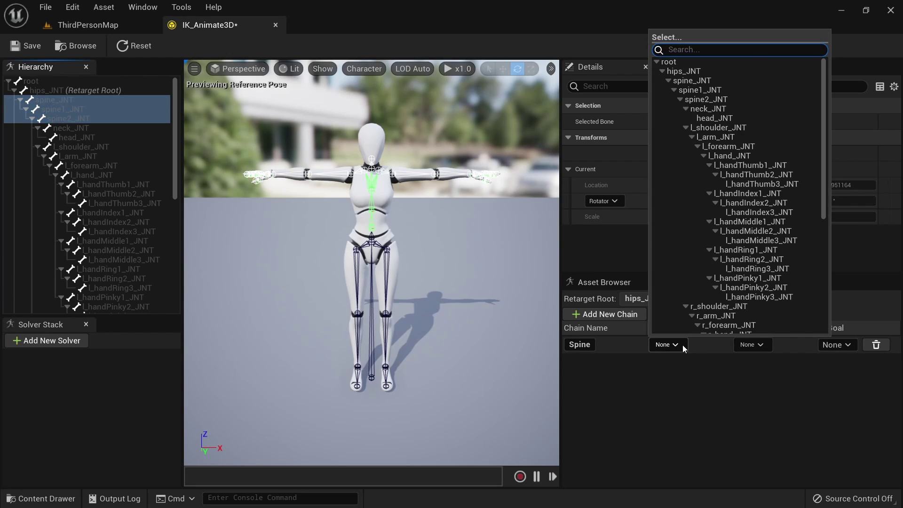
left_click(679, 83)
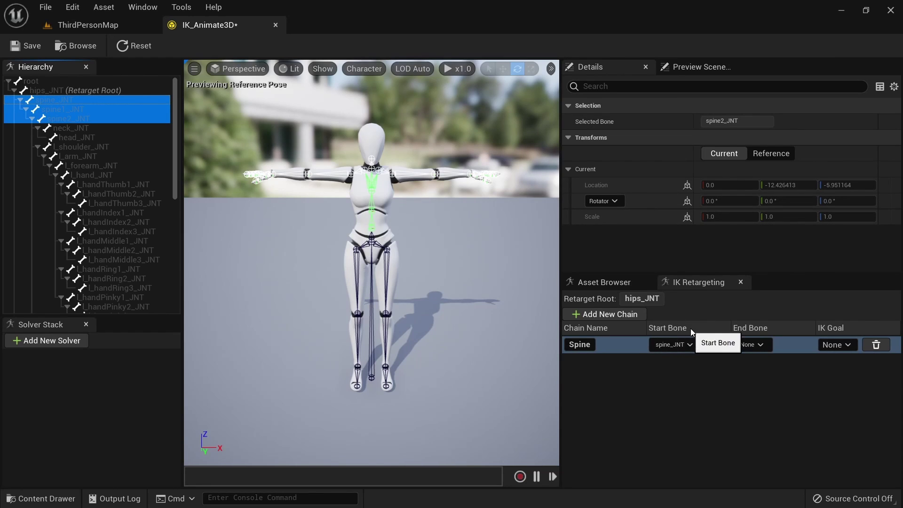
left_click(753, 344)
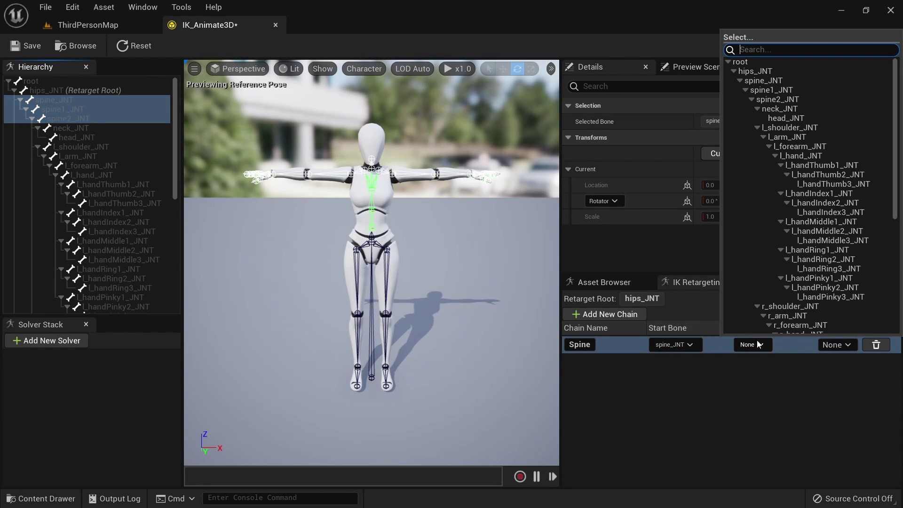
left_click(781, 100)
left_click(699, 427)
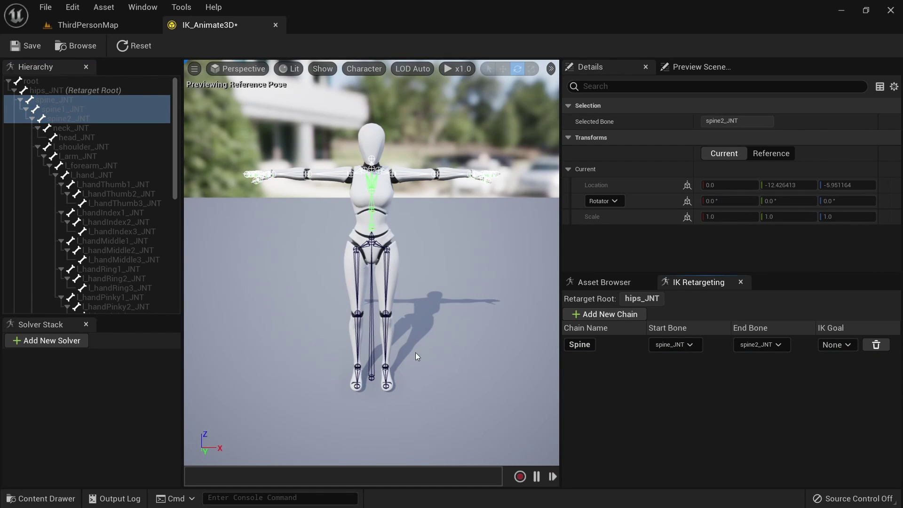
Add a trial Head chain starting at neck_JNT, then delete both the Head and Spine chains
left_click(607, 314)
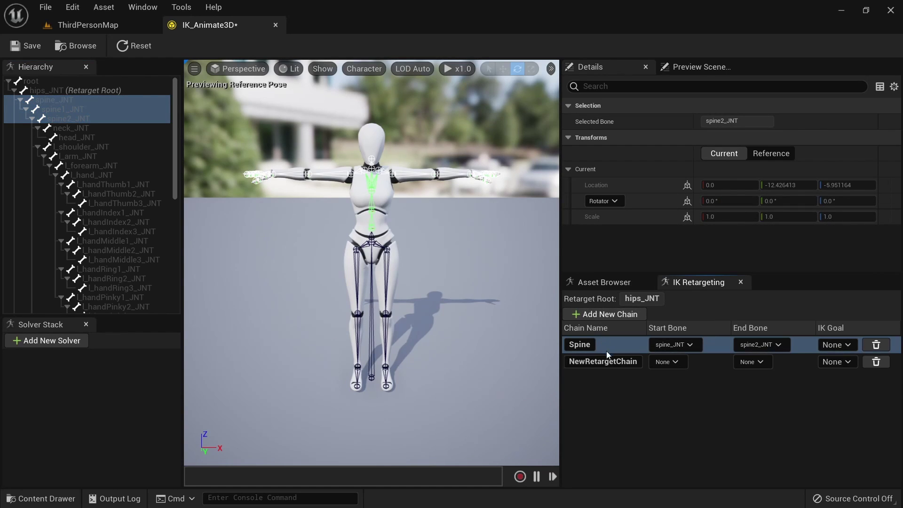
left_click(610, 362)
type("Hea")
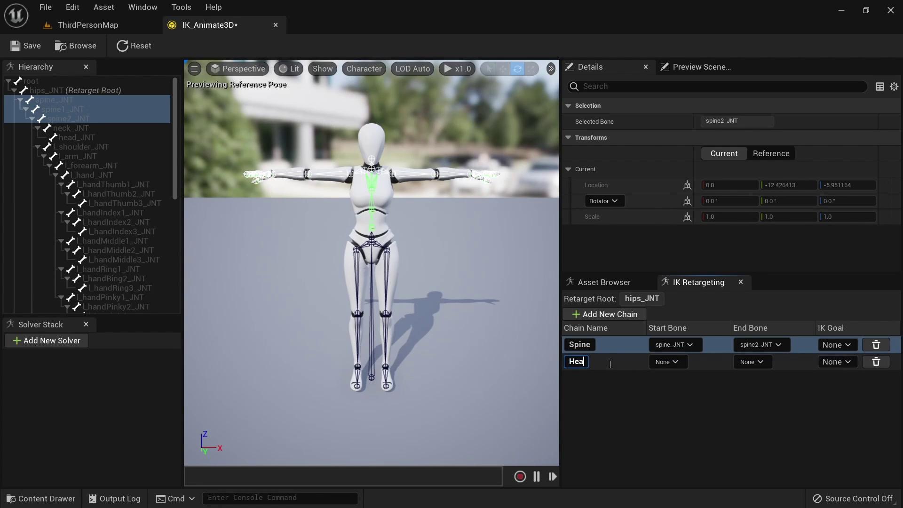
type("d")
key("Return")
left_click(677, 361)
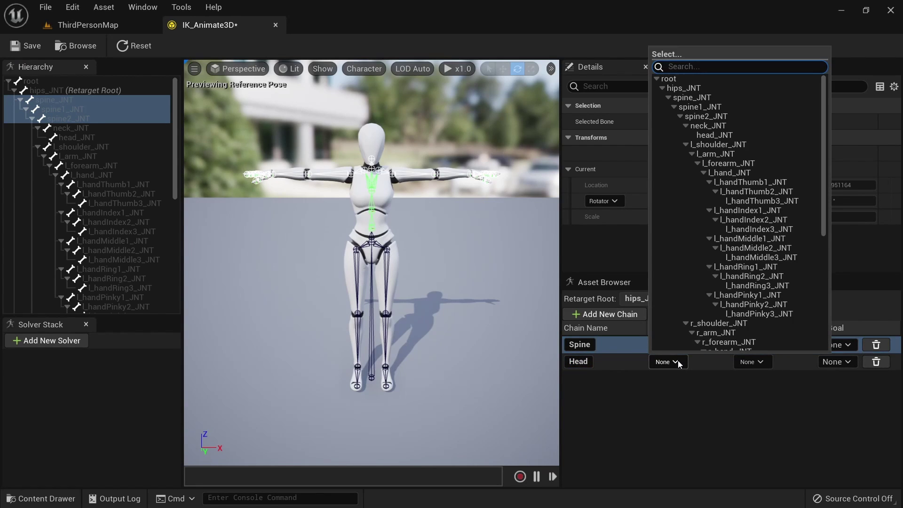
left_click(698, 127)
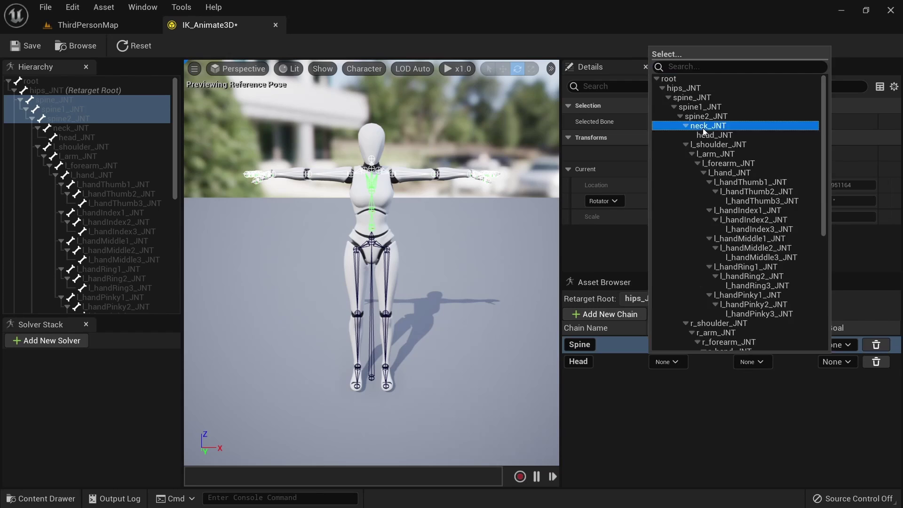
left_click(876, 362)
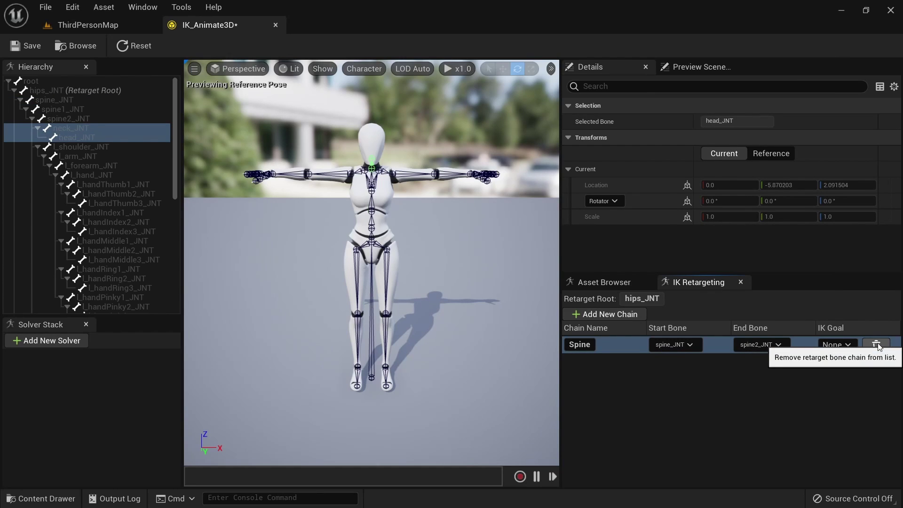
left_click(876, 345)
Select the bones spine_JNT through spine2_JNT in the Hierarchy
left_click(63, 101)
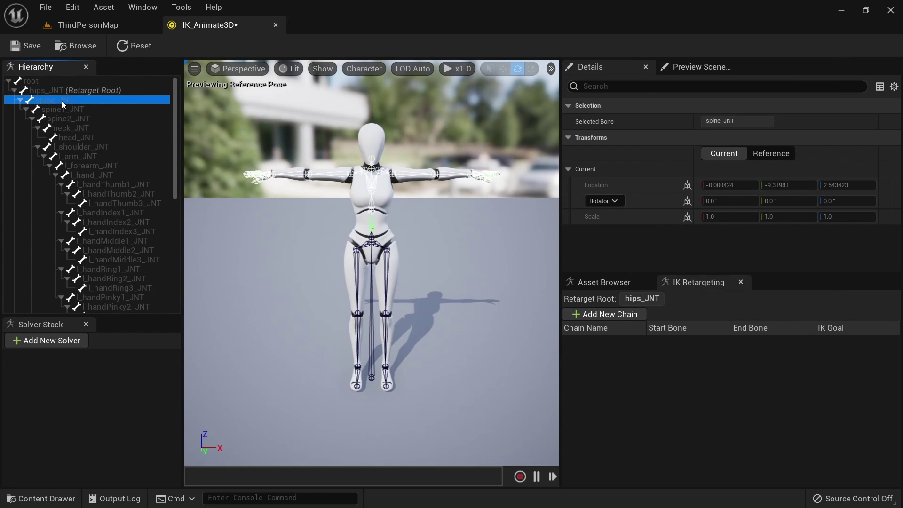
left_click(57, 118, "shift")
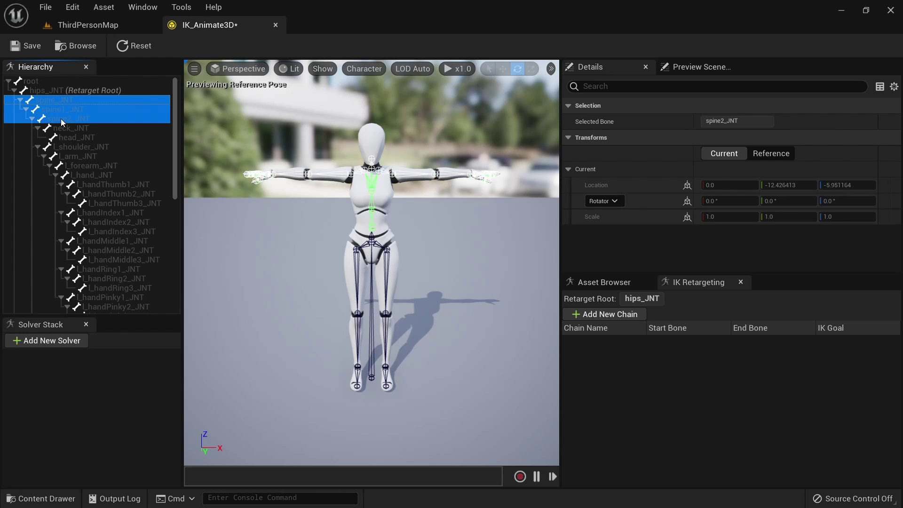
left_click(78, 101)
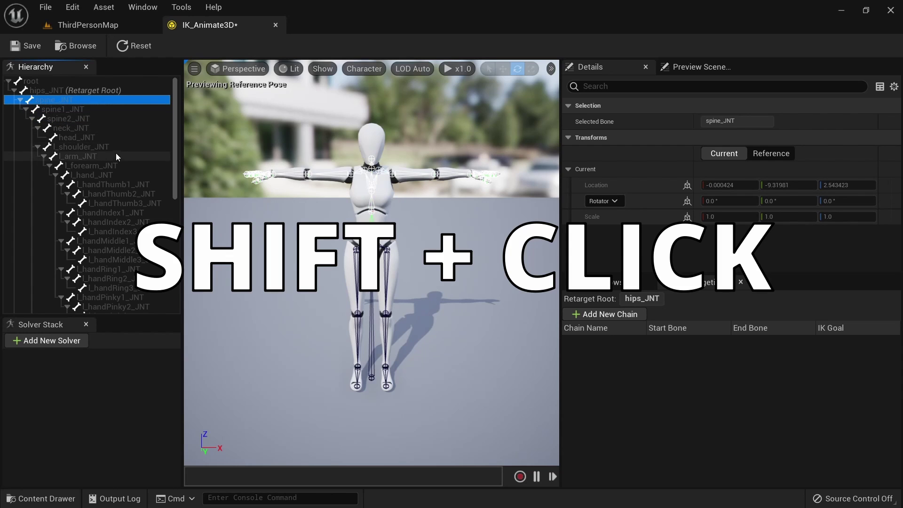
left_click(112, 223, "shift")
left_click(112, 288, "shift")
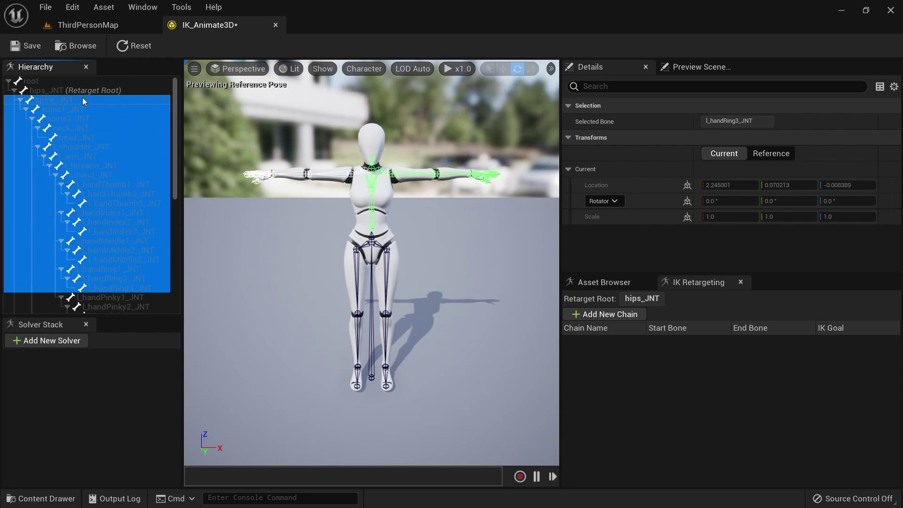
left_click(83, 99)
left_click(113, 120, "shift")
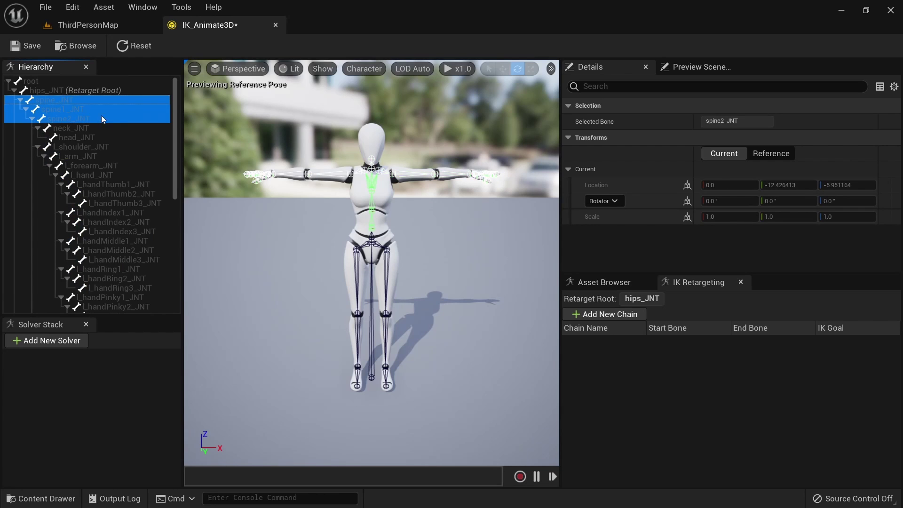
Create a retarget chain named Spine from the selected spine bones
right_click(78, 102)
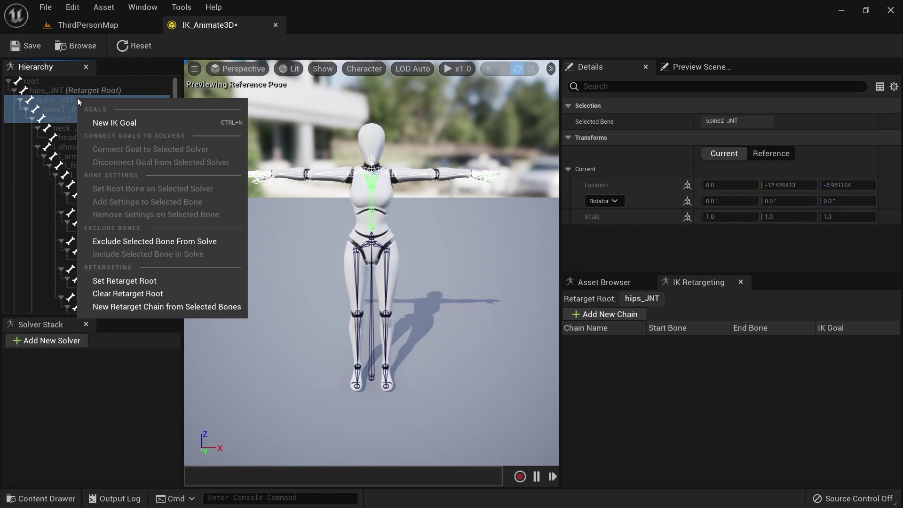
left_click(168, 306)
left_click(492, 260)
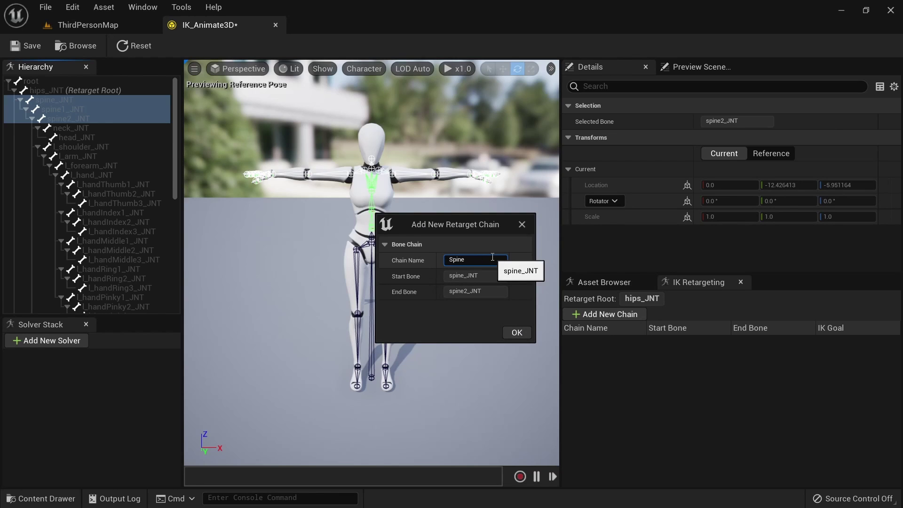
left_click(516, 333)
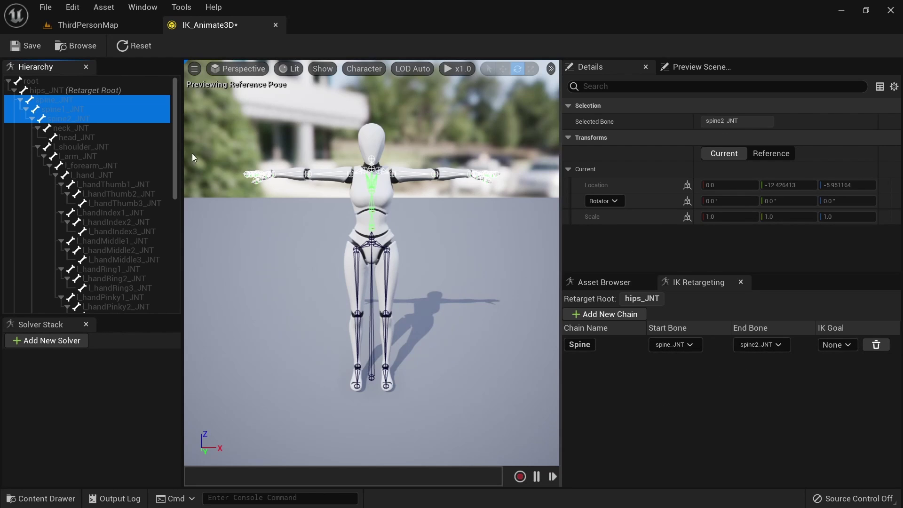
Create a Head retarget chain spanning neck_JNT to head_JNT
left_click(87, 126)
left_click(88, 137, "shift")
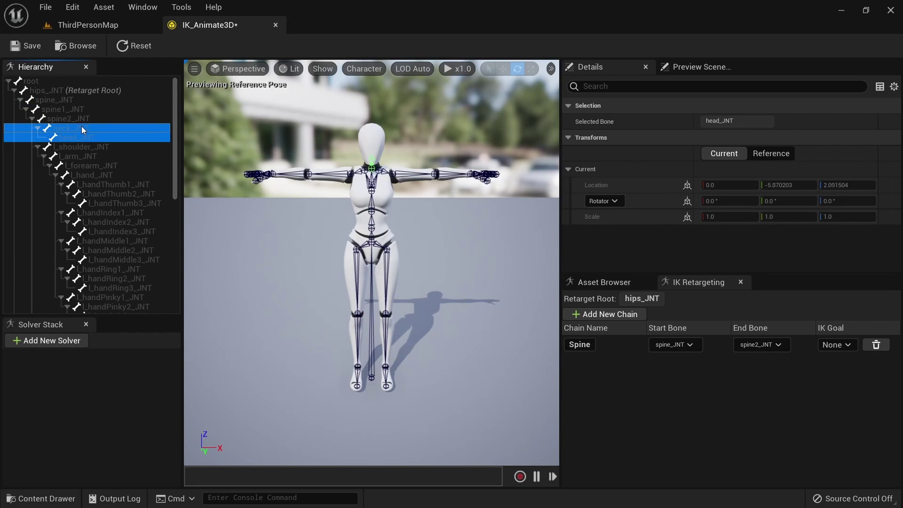
right_click(81, 127)
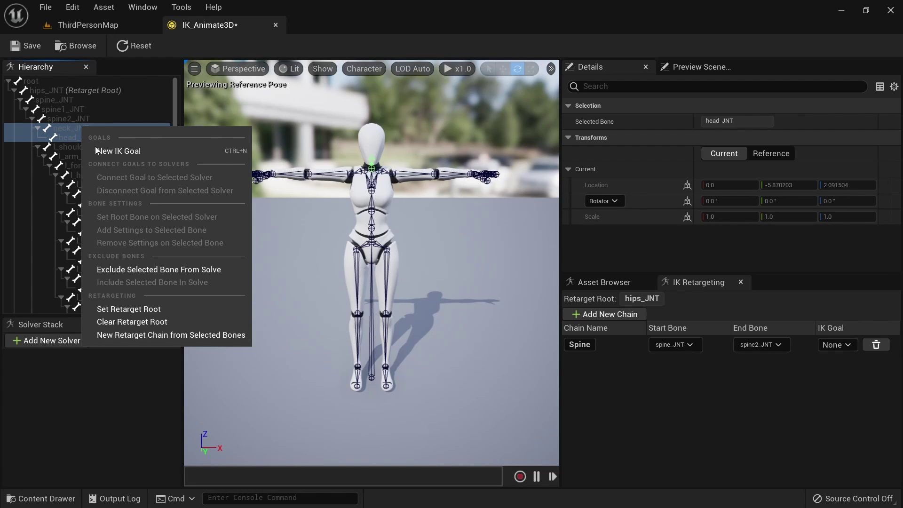
left_click(194, 335)
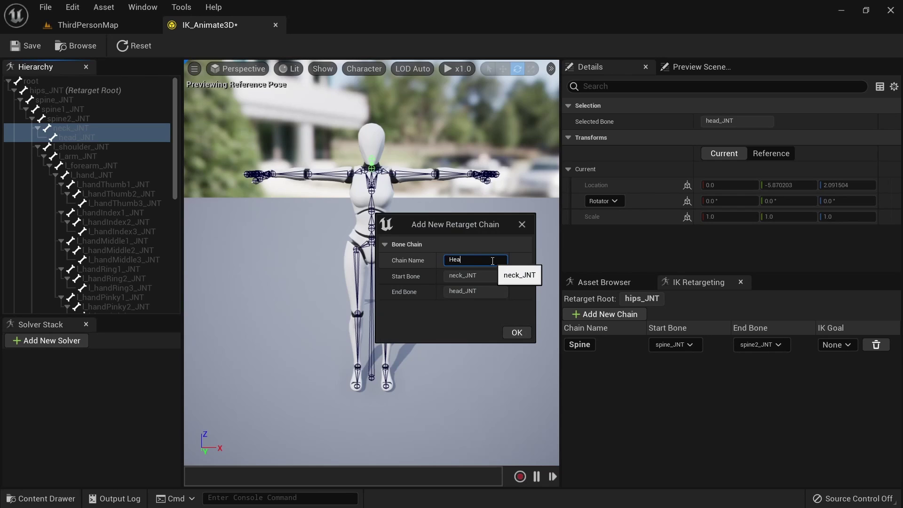
left_click(517, 334)
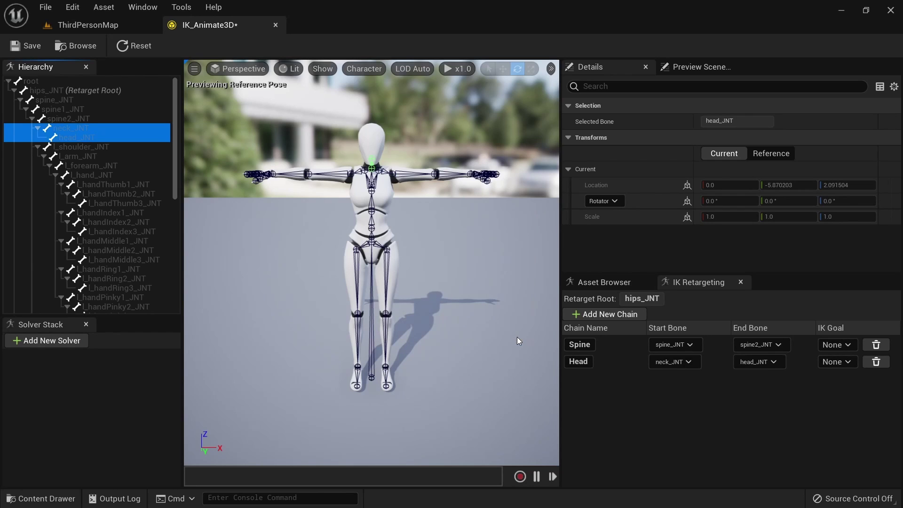
Create the ArmLeft retarget chain from l_arm_JNT to l_hand_JNT
left_click(80, 147)
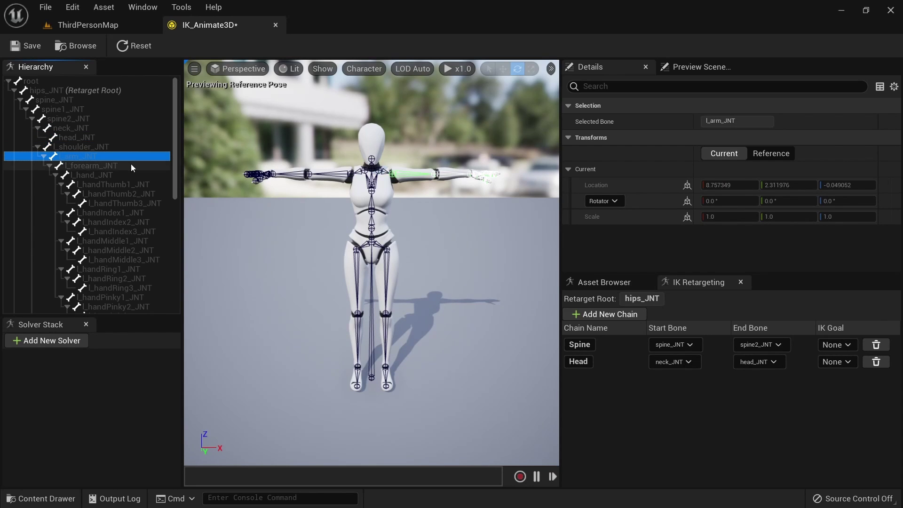
left_click(77, 155)
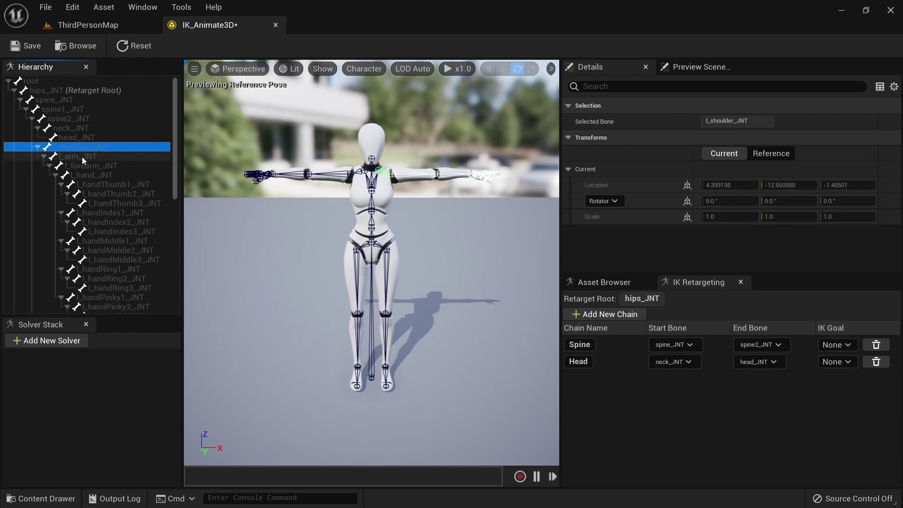
left_click(127, 176, "shift")
right_click(121, 157)
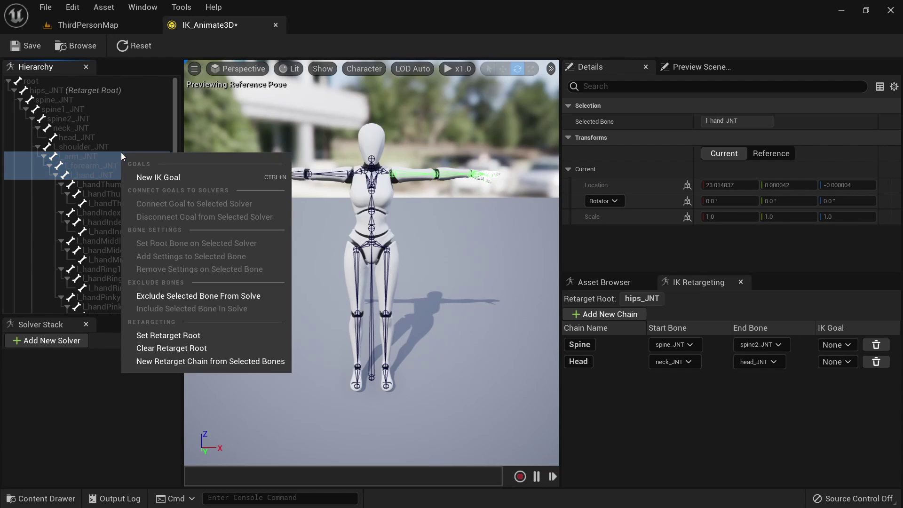
left_click(209, 361)
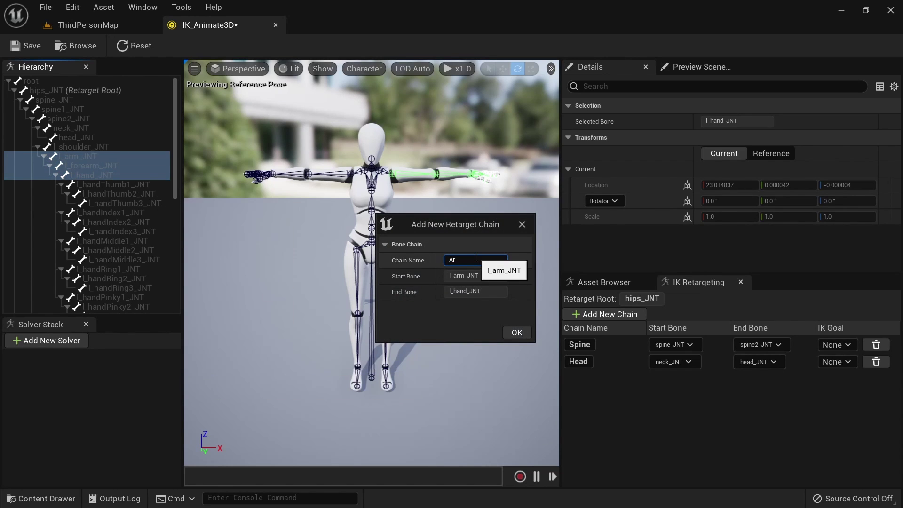
type("ArmLeft")
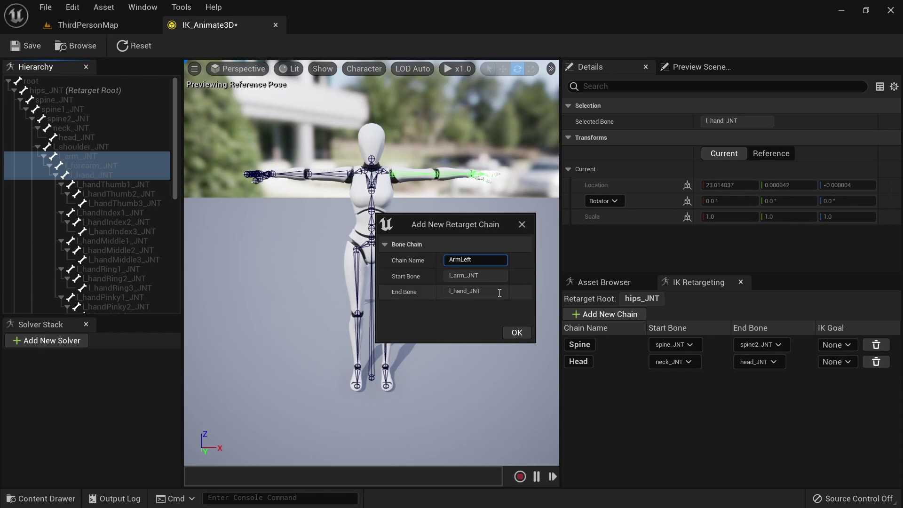
left_click(516, 333)
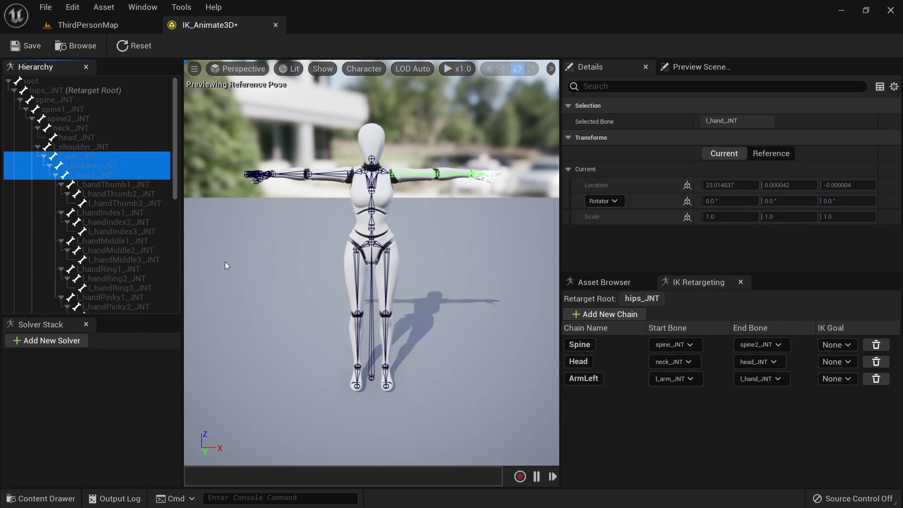
Create the ArmRight retarget chain from r_arm_JNT to r_hand_JNT
scroll(100, 165, "down", 5)
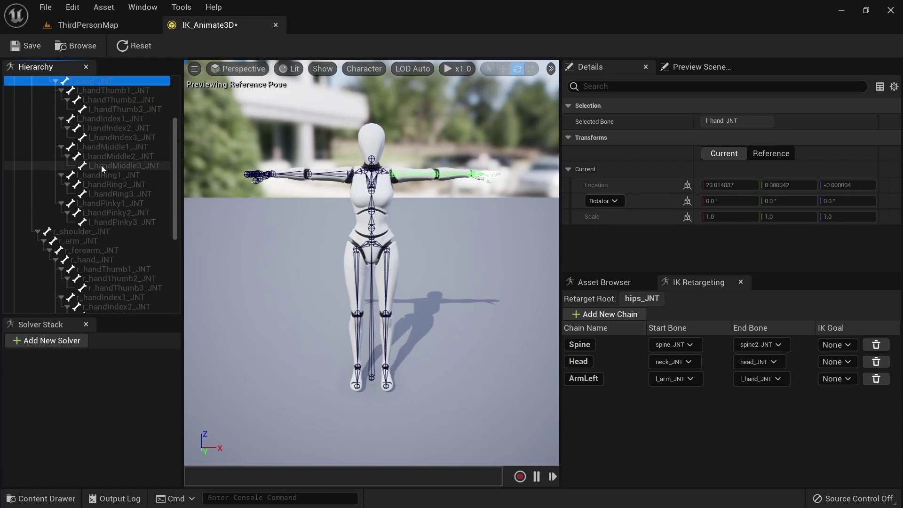
left_click(80, 203)
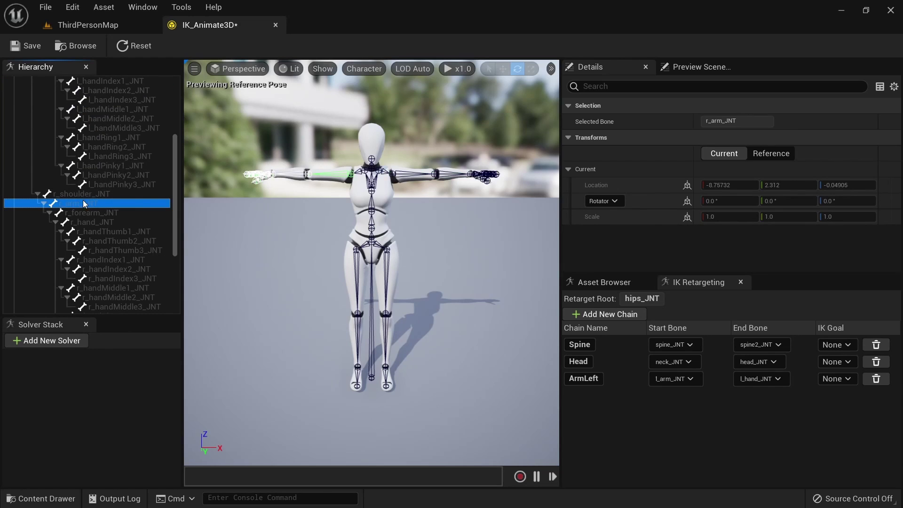
left_click(125, 225, "shift")
right_click(117, 202)
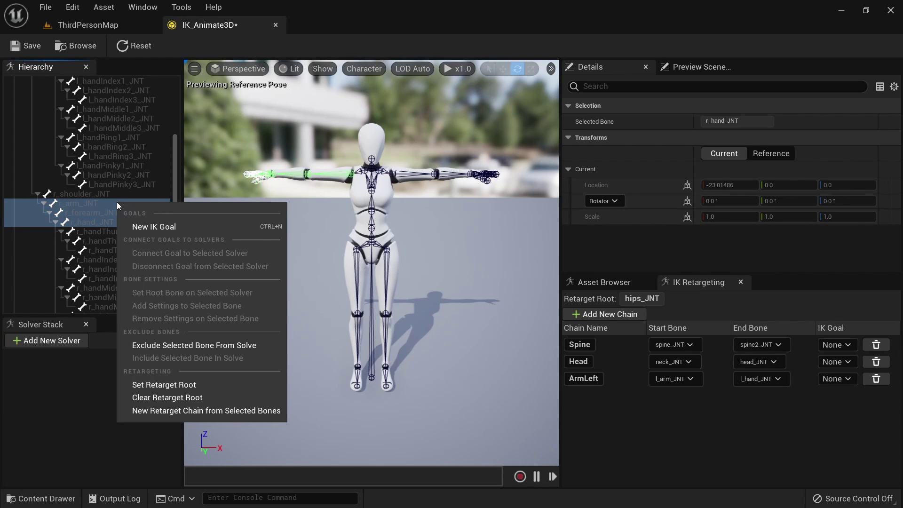
left_click(168, 411)
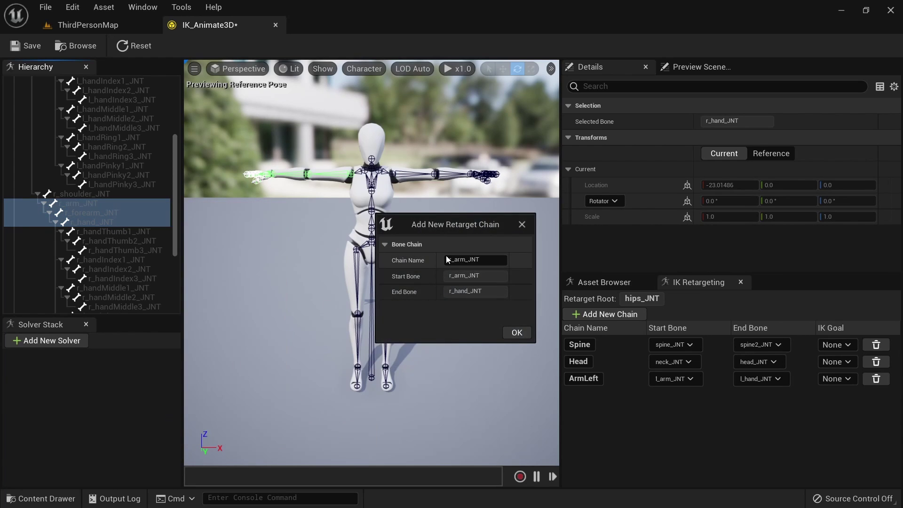
left_click(474, 258)
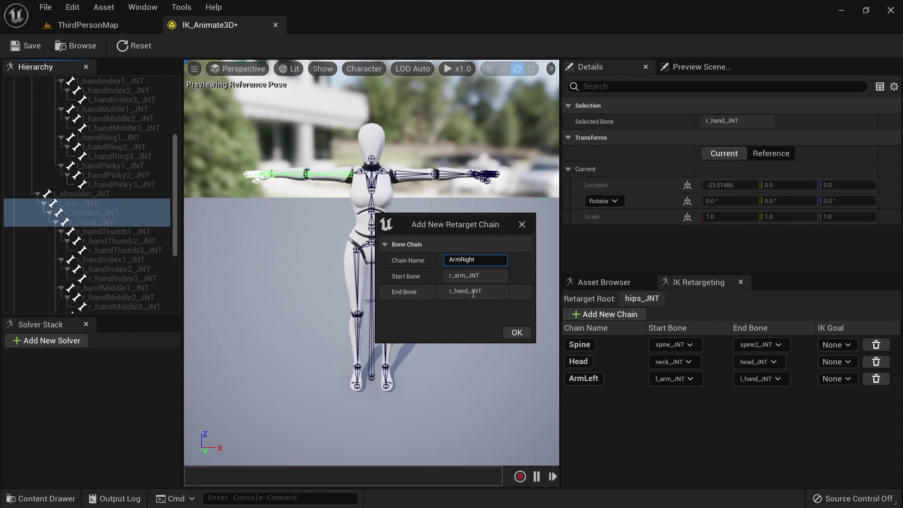
left_click(514, 333)
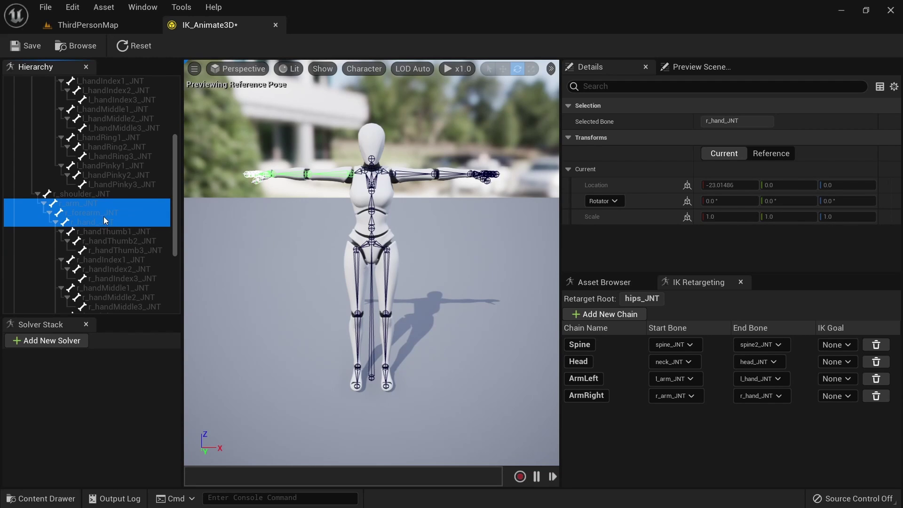
scroll(105, 219, "down", 3)
scroll(104, 216, "down", 4)
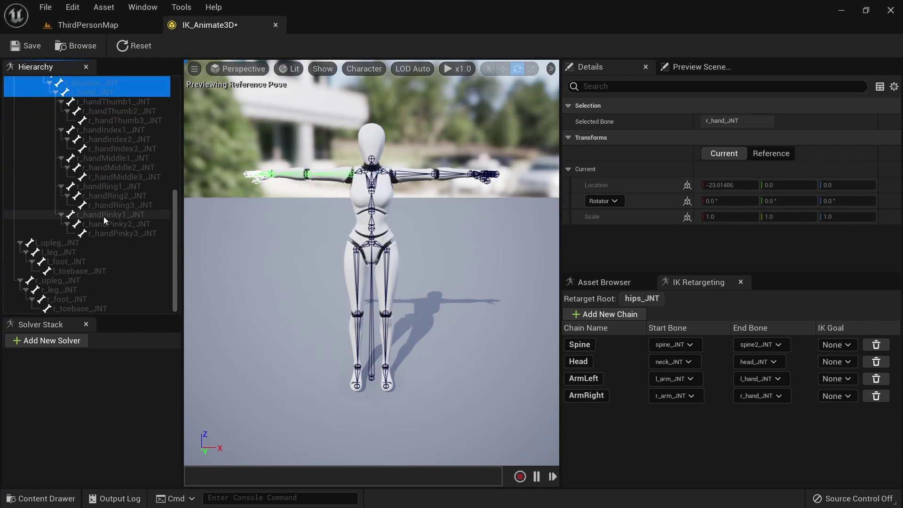
Create the LegLeft retarget chain from l_upleg_JNT to l_foot_JNT
left_click(54, 242)
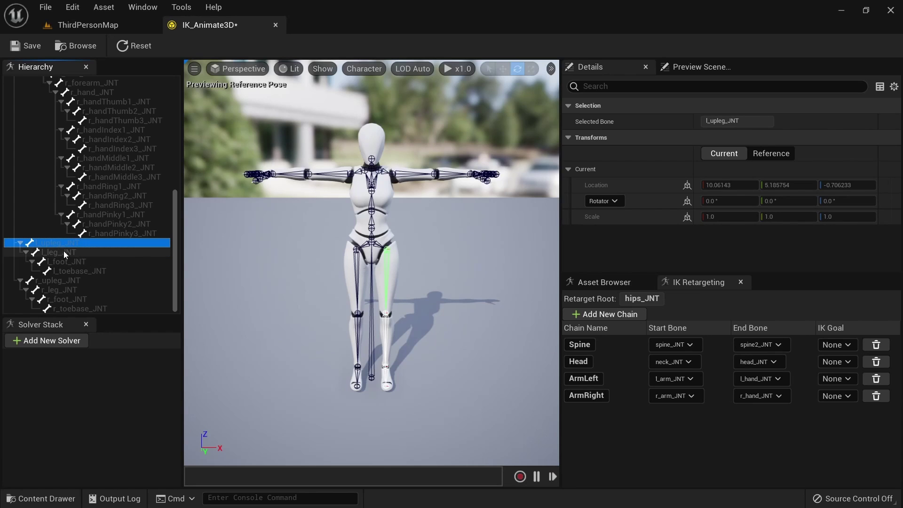
left_click(83, 261, "shift")
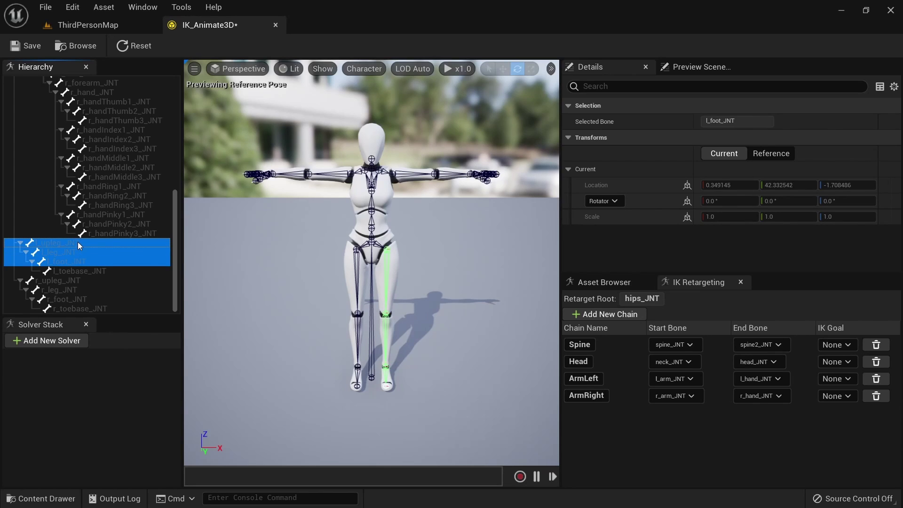
right_click(77, 242)
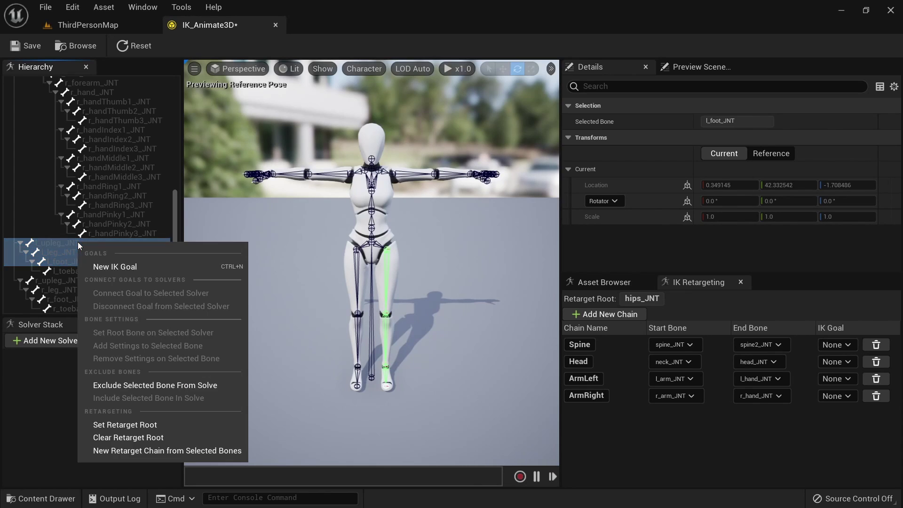
left_click(137, 450)
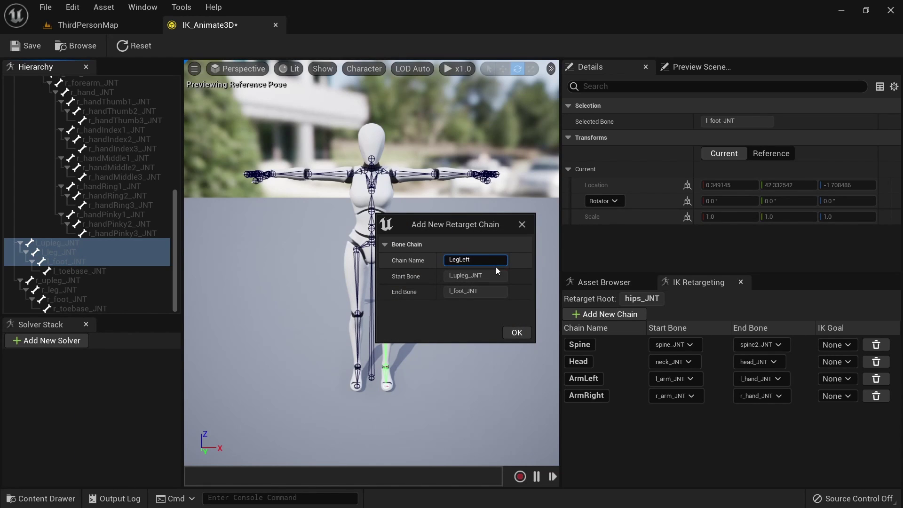
left_click(518, 336)
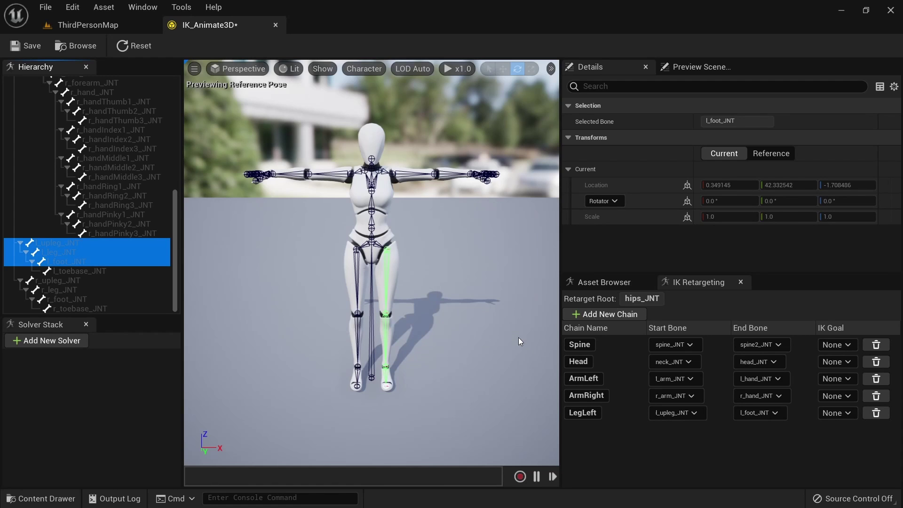
Create the LegRight retarget chain from r_upleg_JNT to r_foot_JNT
left_click(67, 283)
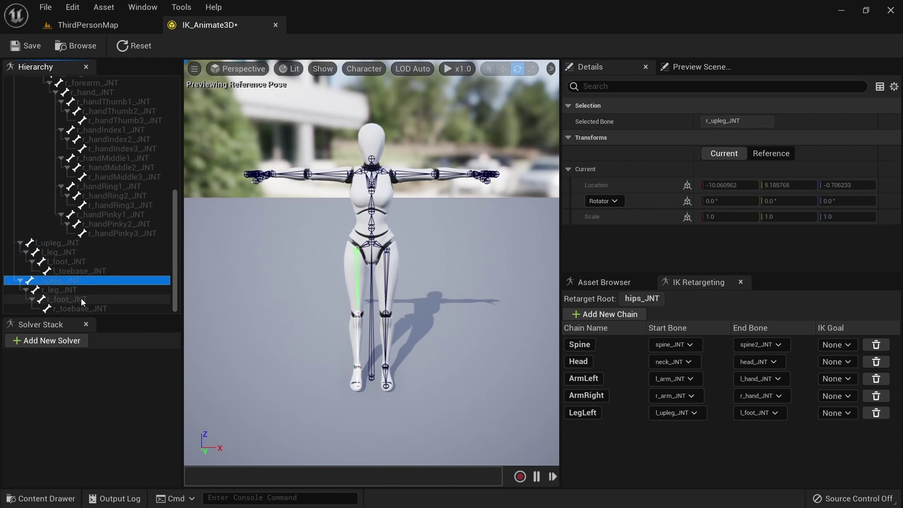
left_click(99, 298, "shift")
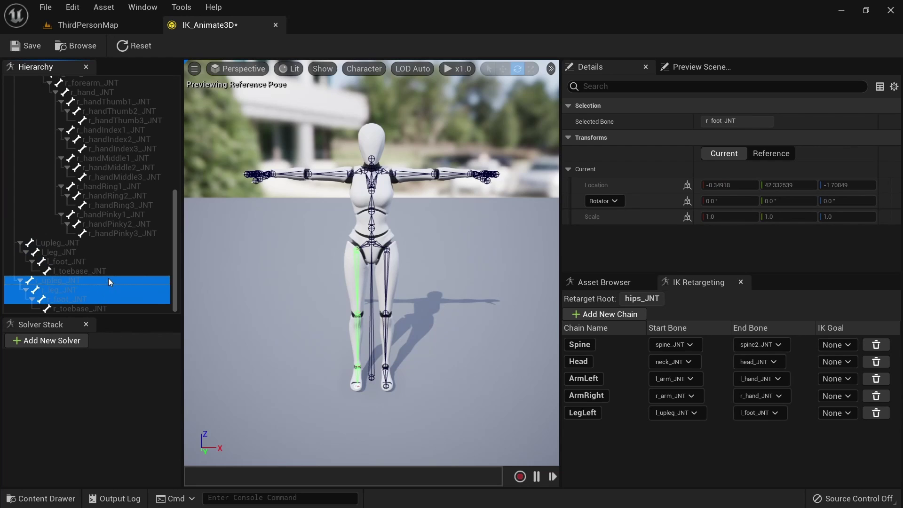
right_click(108, 279)
left_click(189, 487)
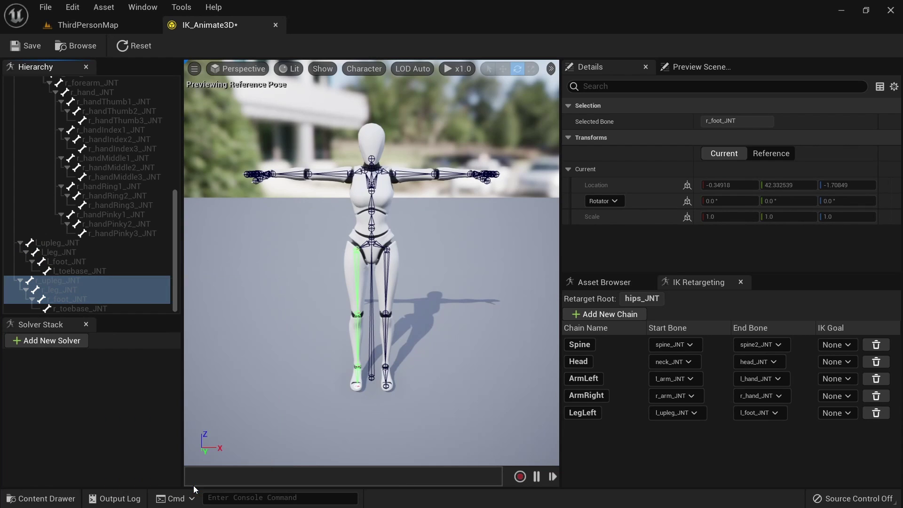
left_click(495, 260)
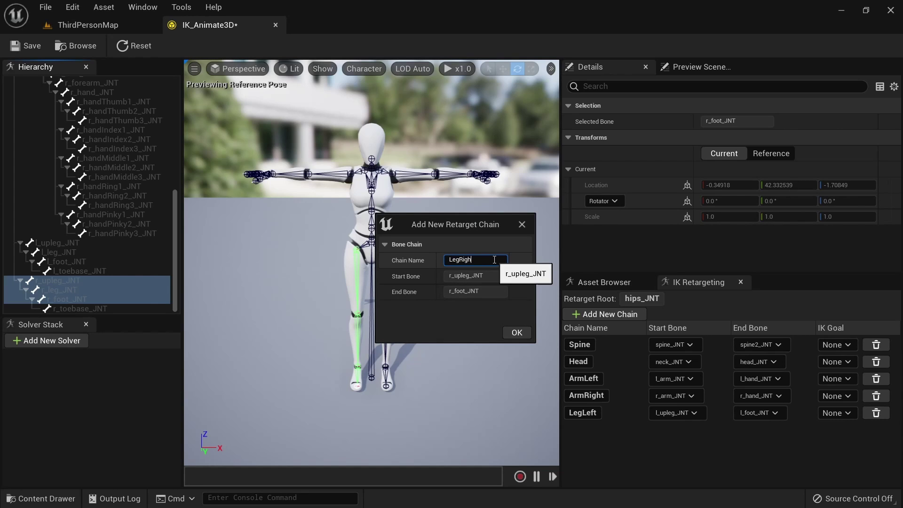
left_click(517, 332)
scroll(67, 278, "up", 10)
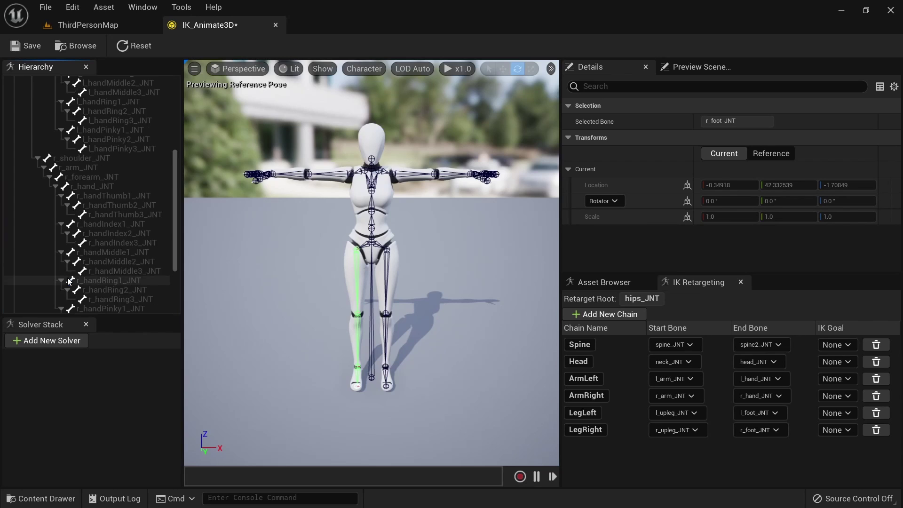
Make a chain named Root on the root bone alone, bringing IK_Animate3D to seven chains
left_click(48, 78)
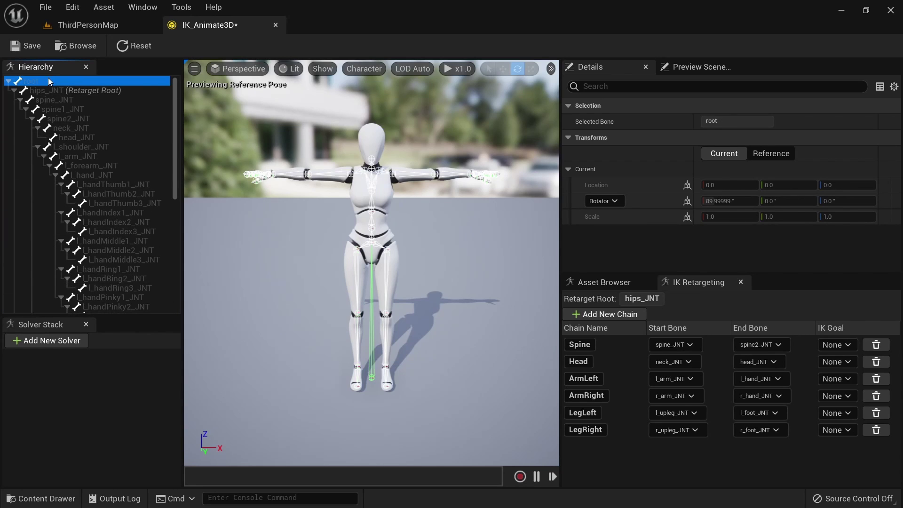
right_click(44, 78)
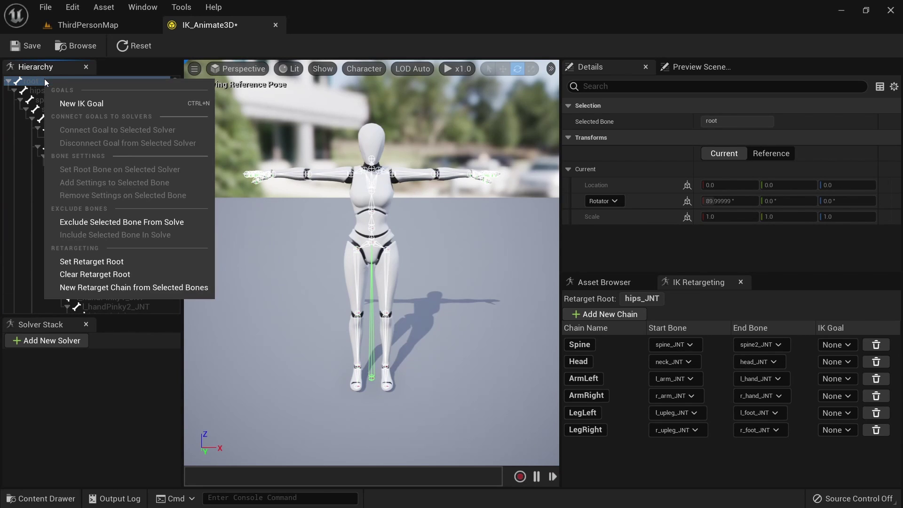
left_click(114, 287)
left_click(447, 260)
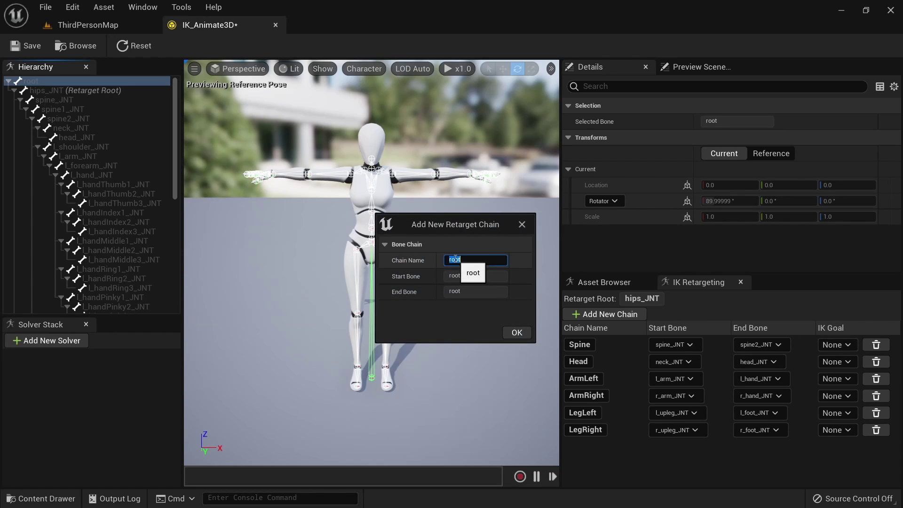
type("Root")
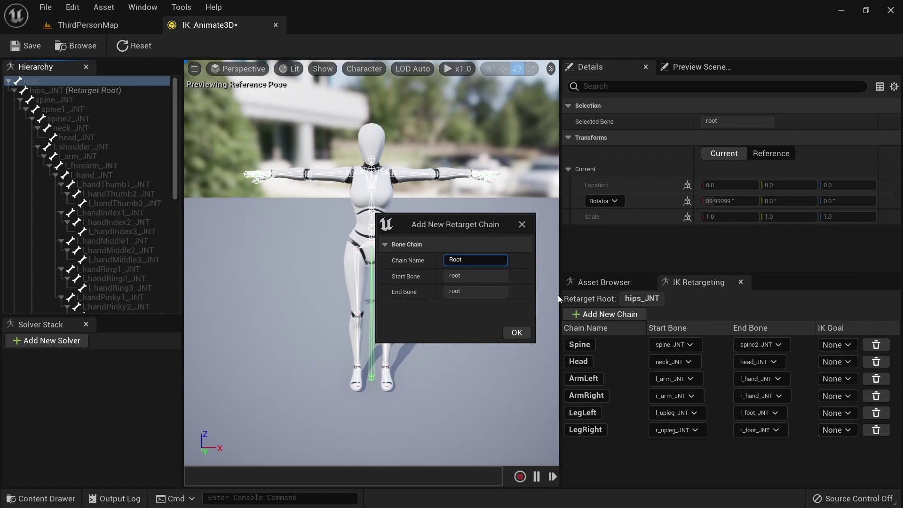
left_click(517, 333)
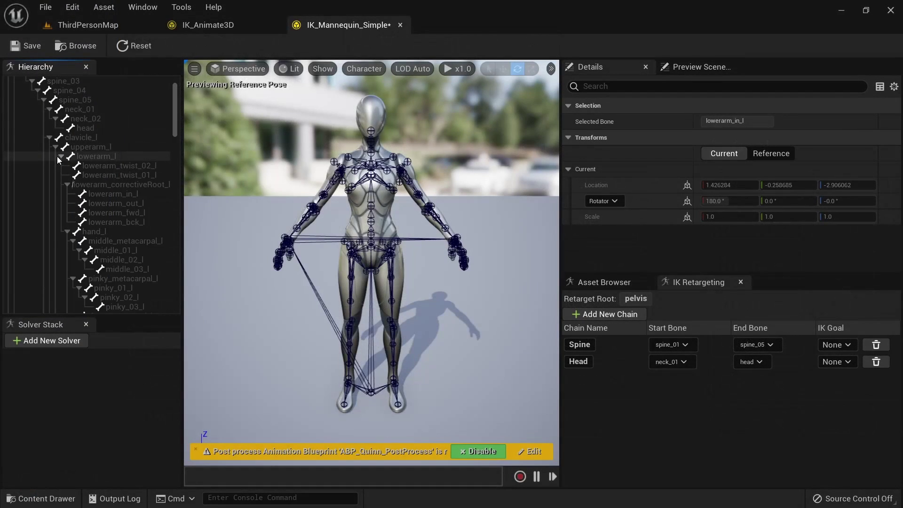
Create an ArmLeft chain on the mannequin rig from upperarm_l through hand_l
left_click(128, 145)
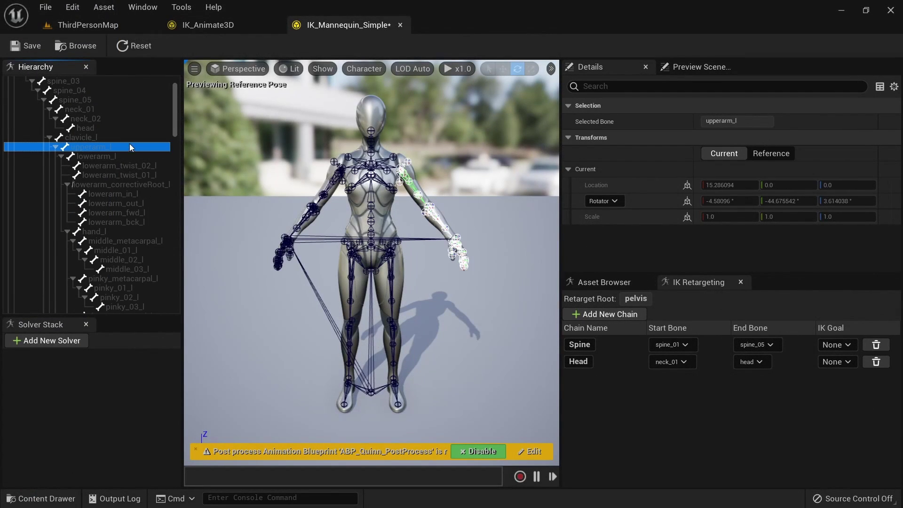
left_click(96, 156, "ctrl")
left_click(94, 232, "ctrl")
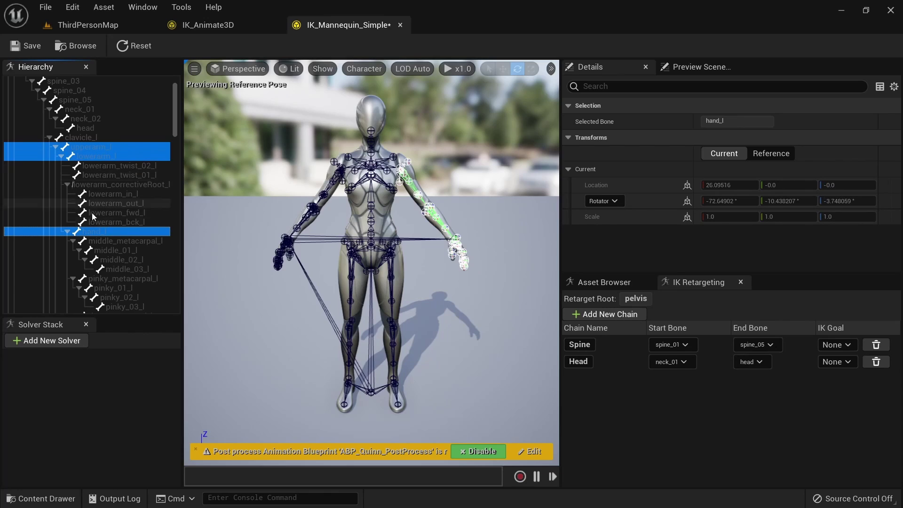
right_click(100, 145)
left_click(189, 354)
type("ArmLeft")
left_click(516, 331)
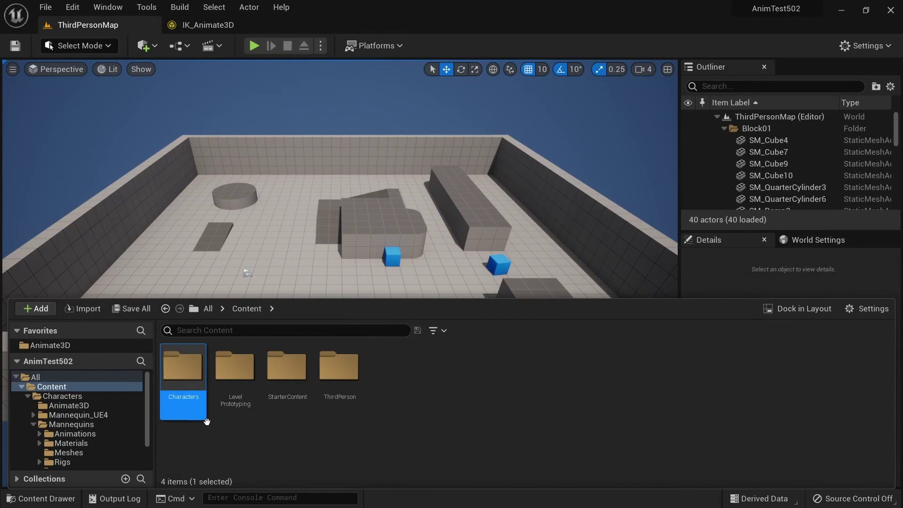
In Characters/Mannequins/Rigs, create an SKM_Quinn IK Rig named IK_Mannequin_Simple
left_click(261, 448)
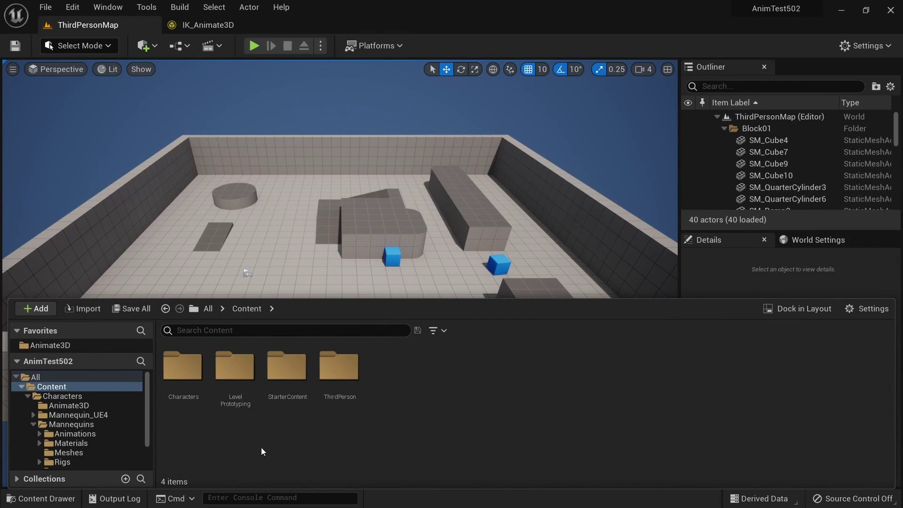
double_click(182, 388)
double_click(306, 409)
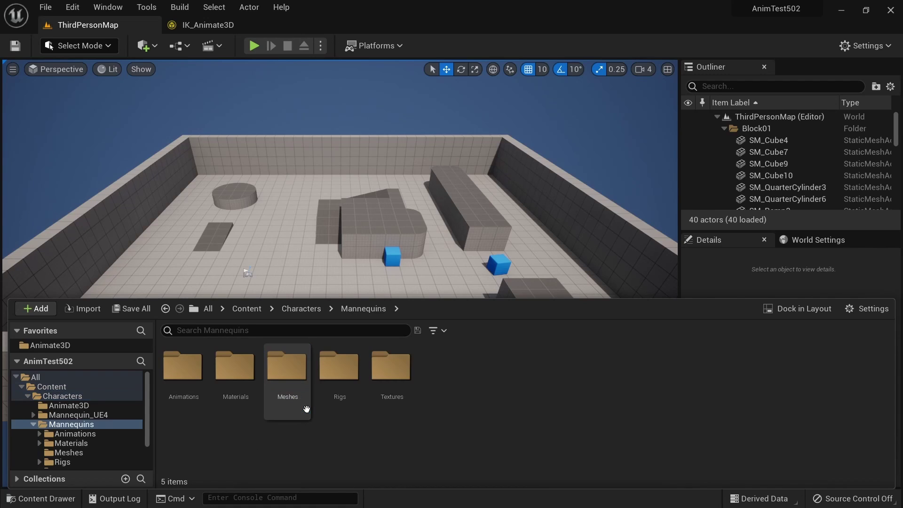
double_click(335, 397)
right_click(670, 376)
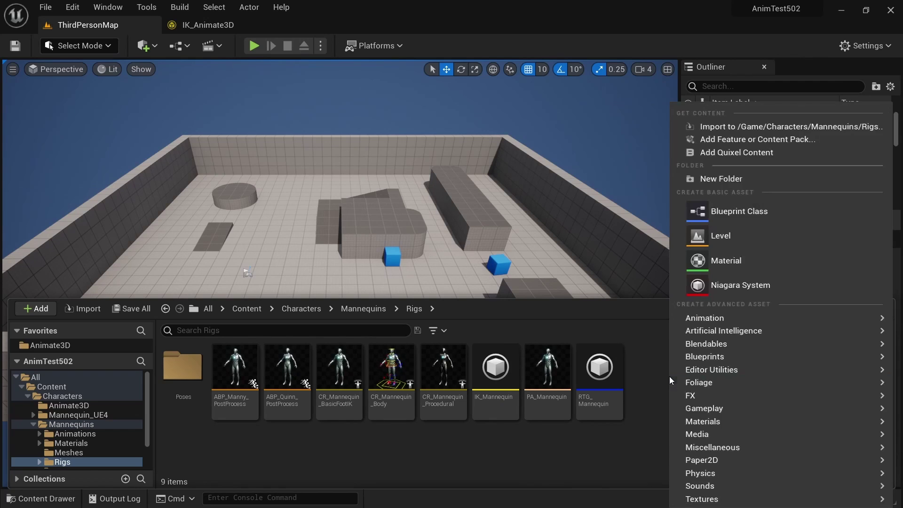
mouse_move(727, 319)
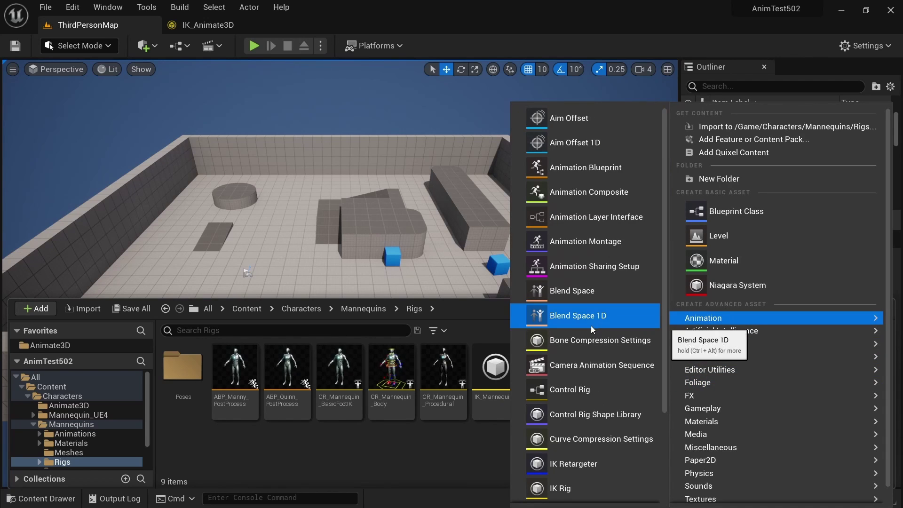
left_click(580, 480)
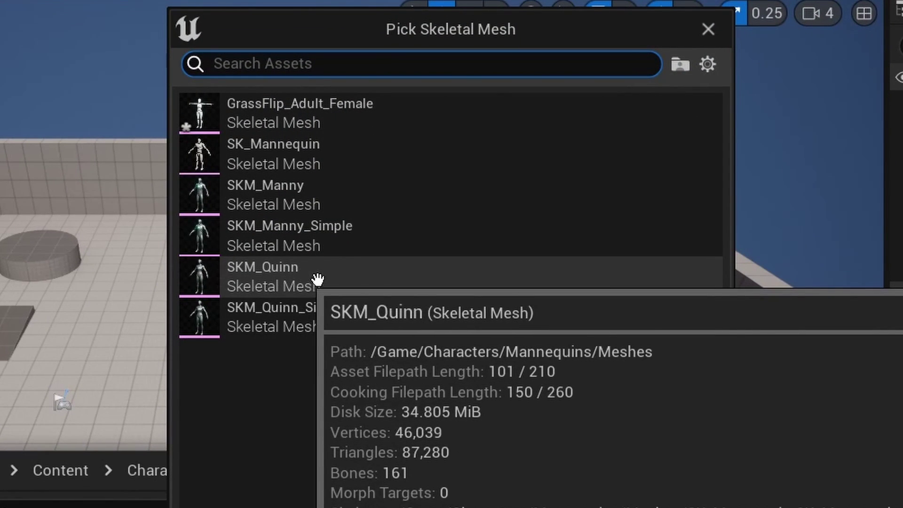
left_click(376, 279)
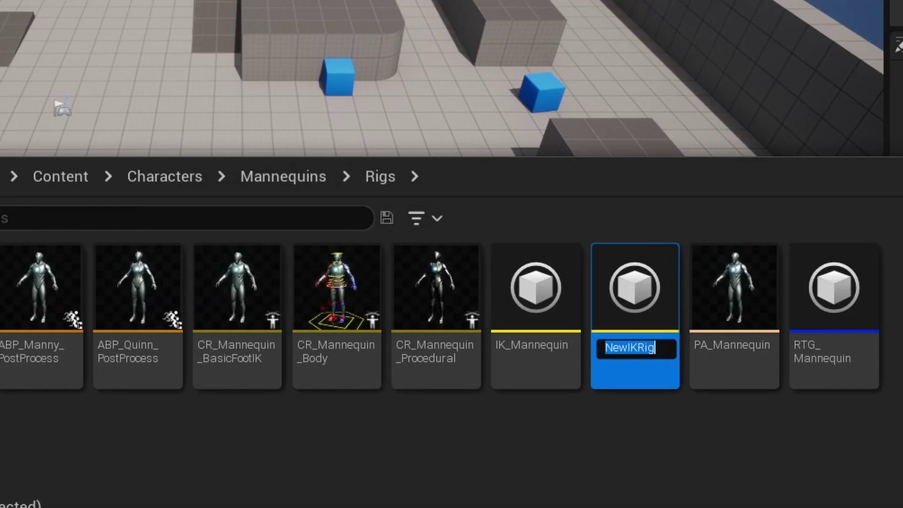
type("IK_M")
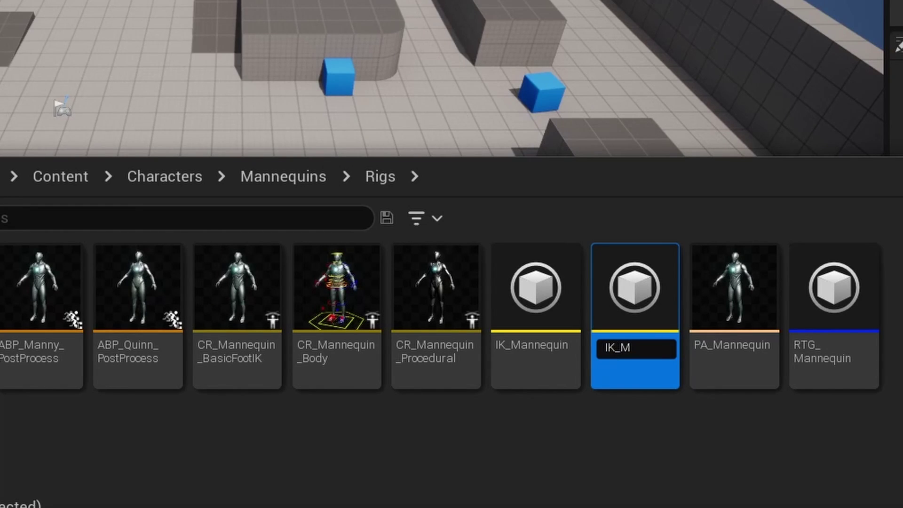
type("annequin_")
type("Simple")
key("Return")
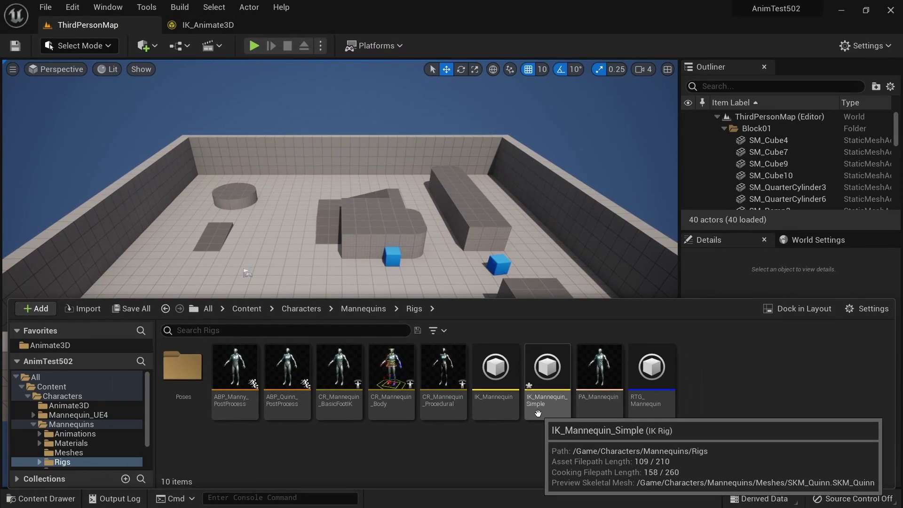
Open IK_Mannequin_Simple and set pelvis as its retarget root
double_click(538, 414)
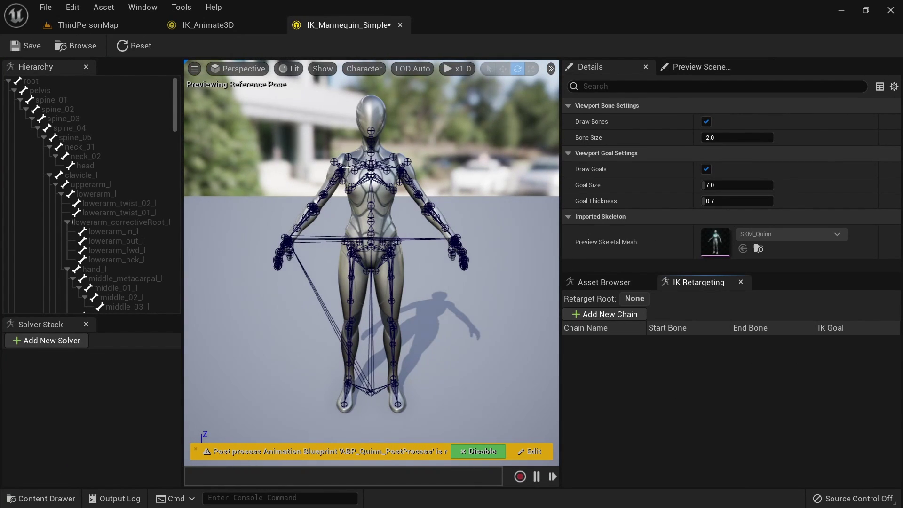
left_click(47, 91)
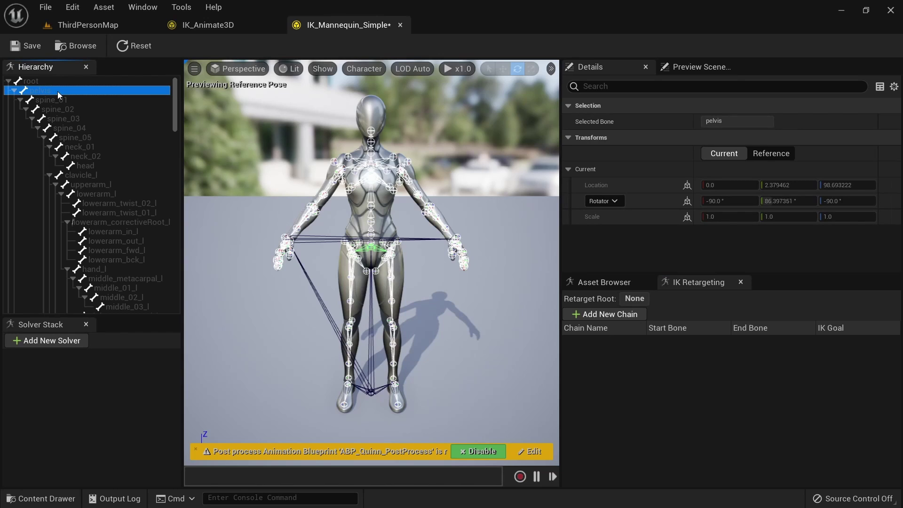
right_click(57, 91)
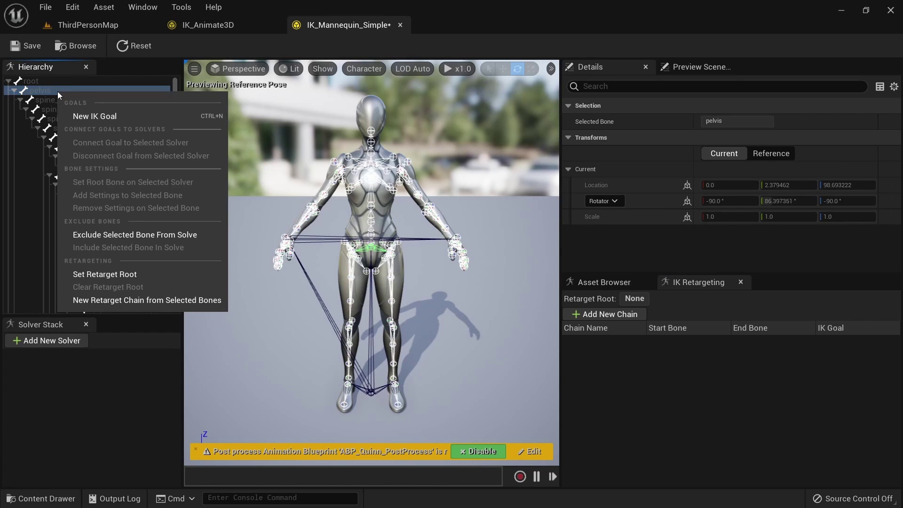
left_click(140, 269)
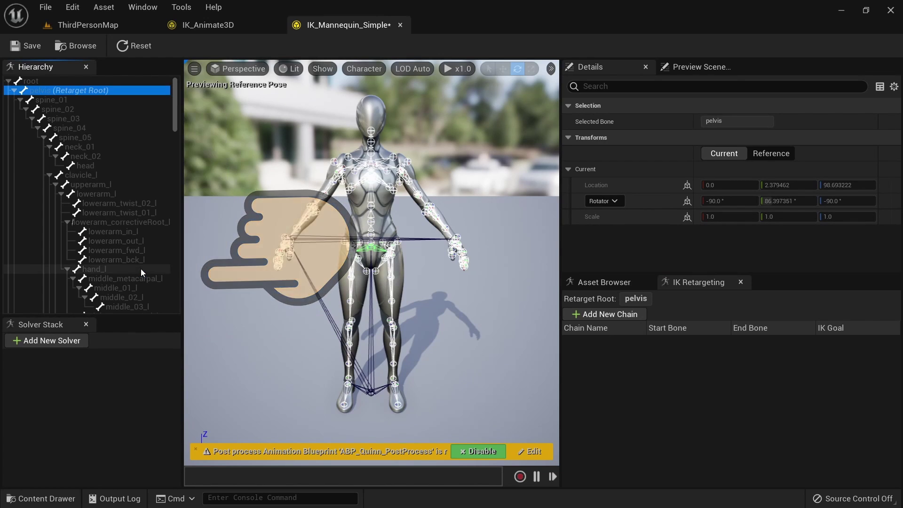
Check IK_Animate3D's hips_JNT retarget root, then return and select spine_01
left_click(213, 26)
left_click(105, 90)
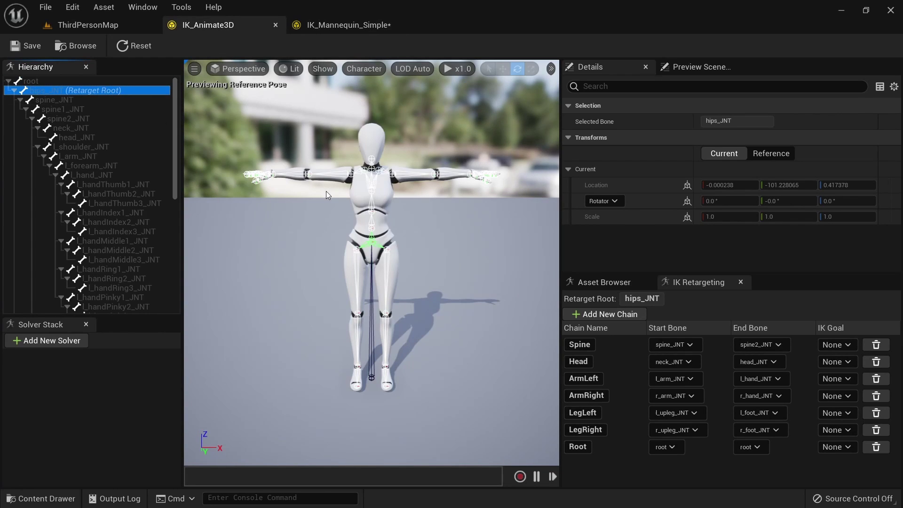
left_click(349, 25)
left_click(54, 101)
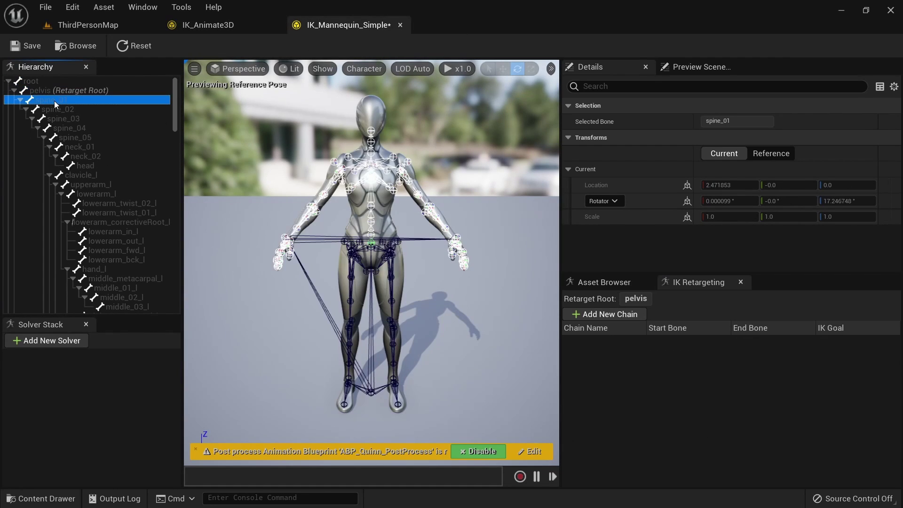
Create the Spine retarget chain from spine_01 through spine_05
left_click(106, 107, "shift")
left_click(107, 117, "shift")
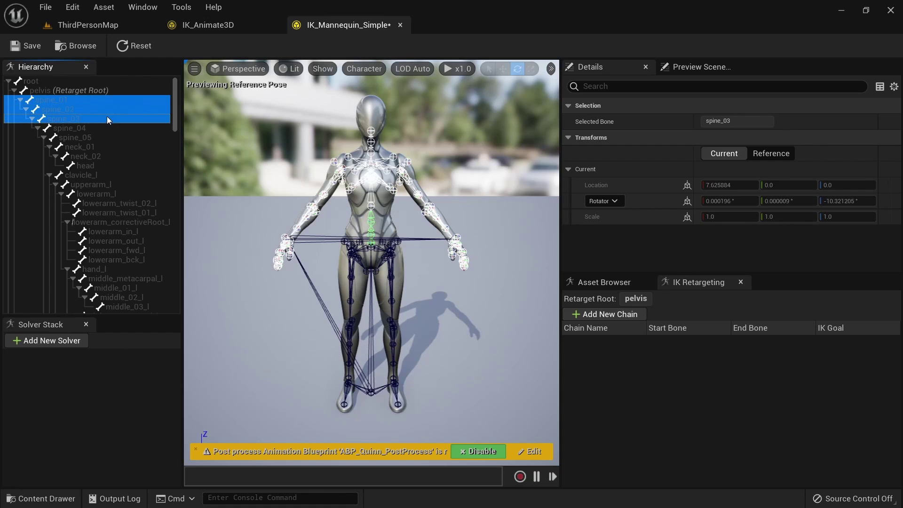
left_click(104, 128, "shift")
left_click(105, 135, "shift")
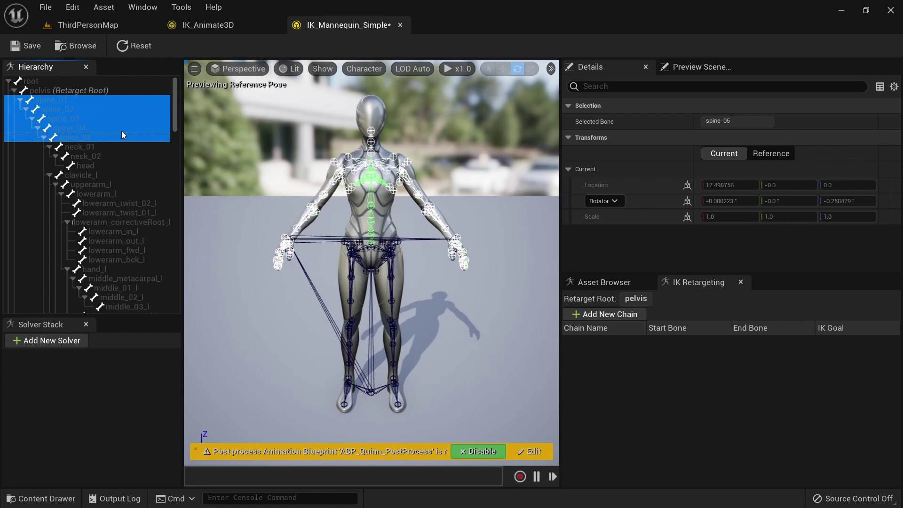
right_click(71, 100)
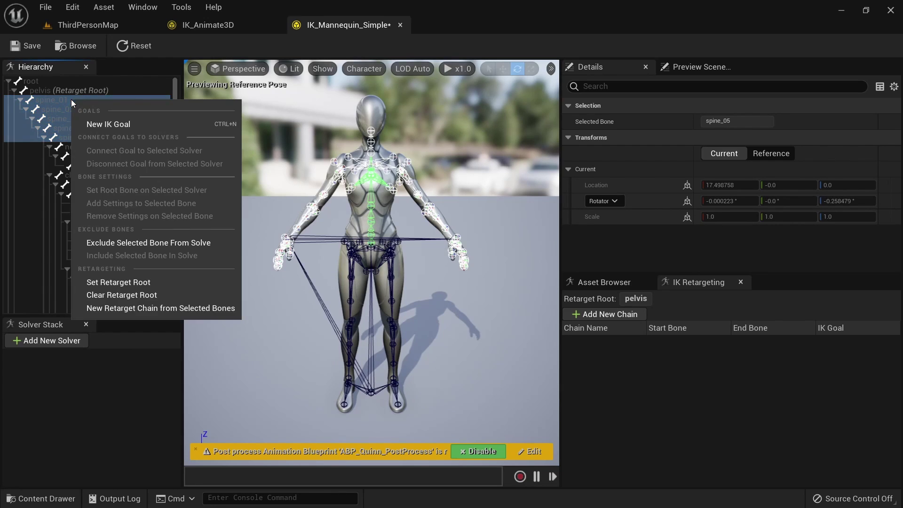
left_click(141, 308)
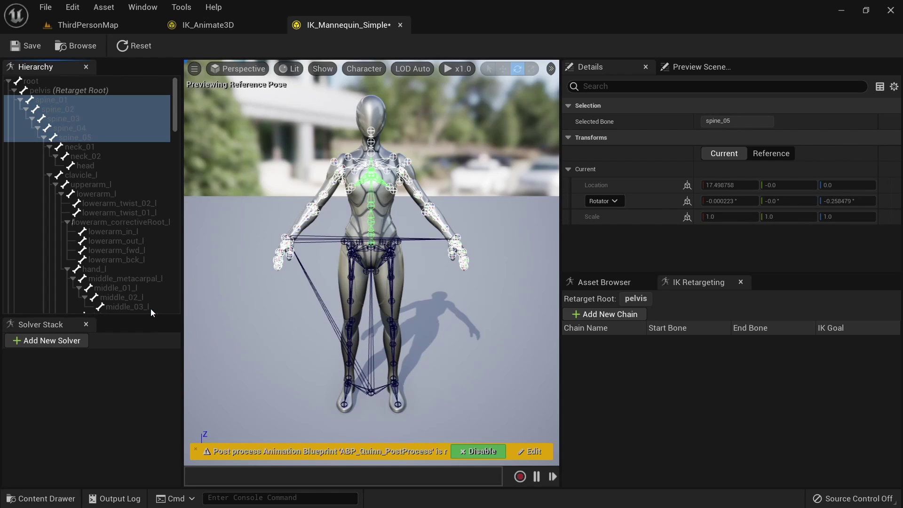
double_click(475, 260)
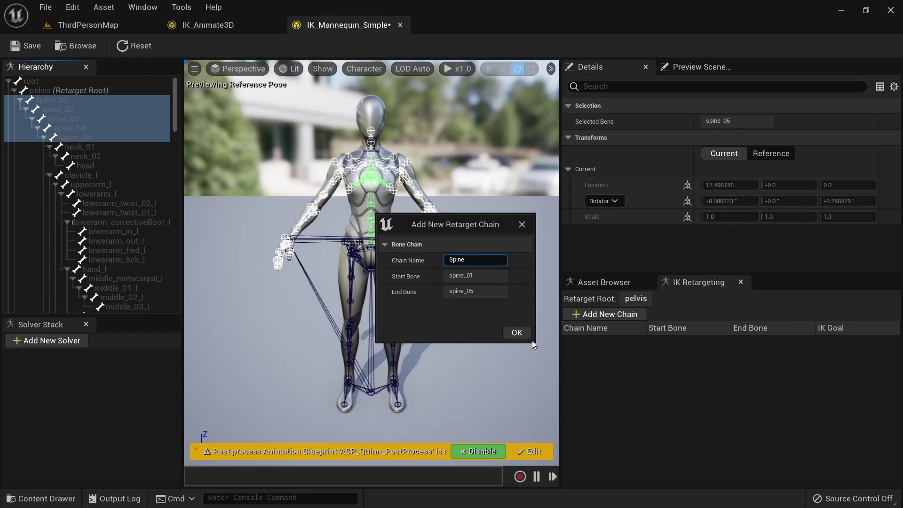
left_click(516, 333)
Create the Head retarget chain from neck_01 through head
left_click(94, 147)
left_click(101, 156, "shift")
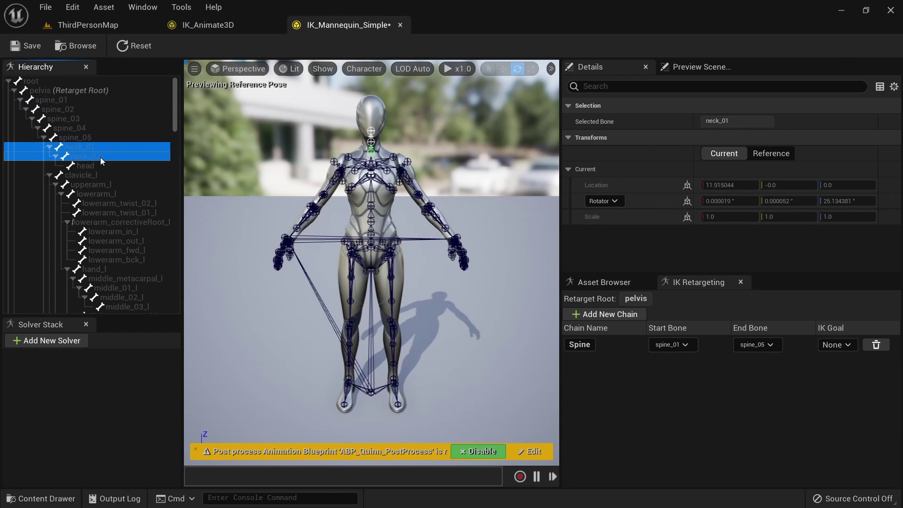
left_click(93, 165, "shift")
right_click(94, 146)
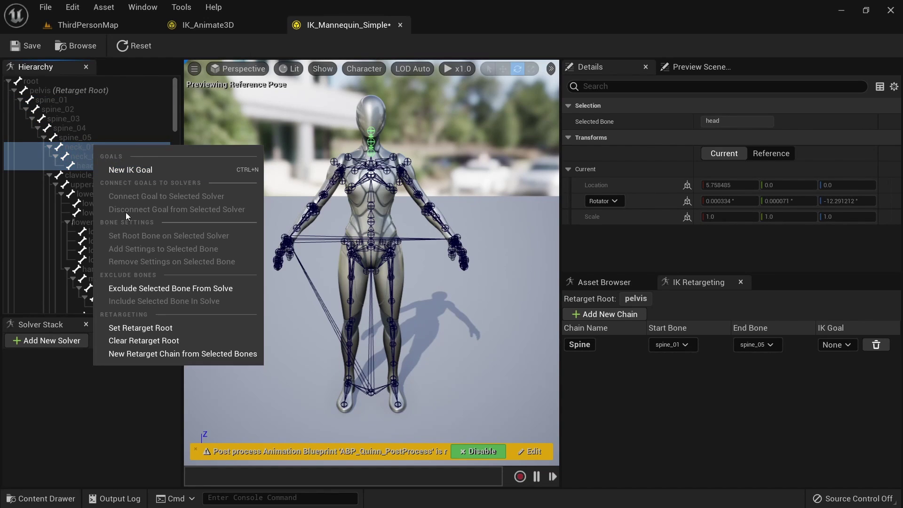
left_click(157, 355)
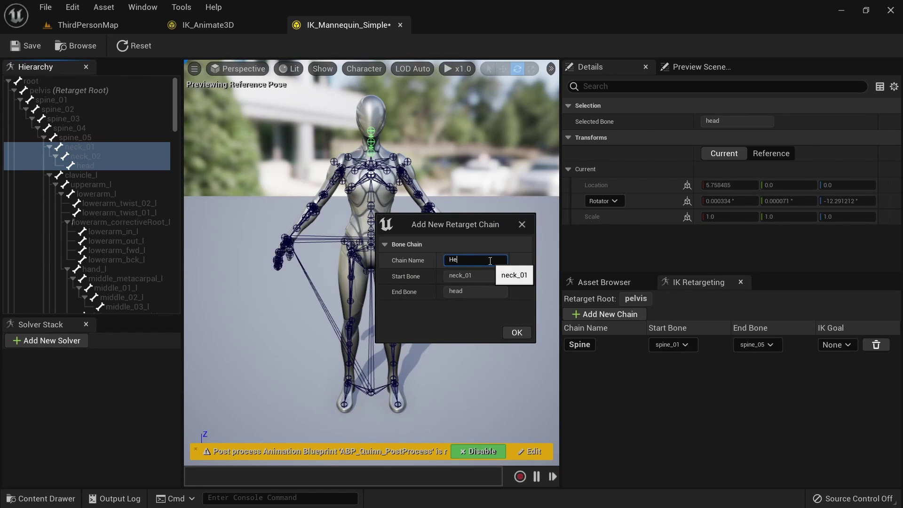
left_click(514, 334)
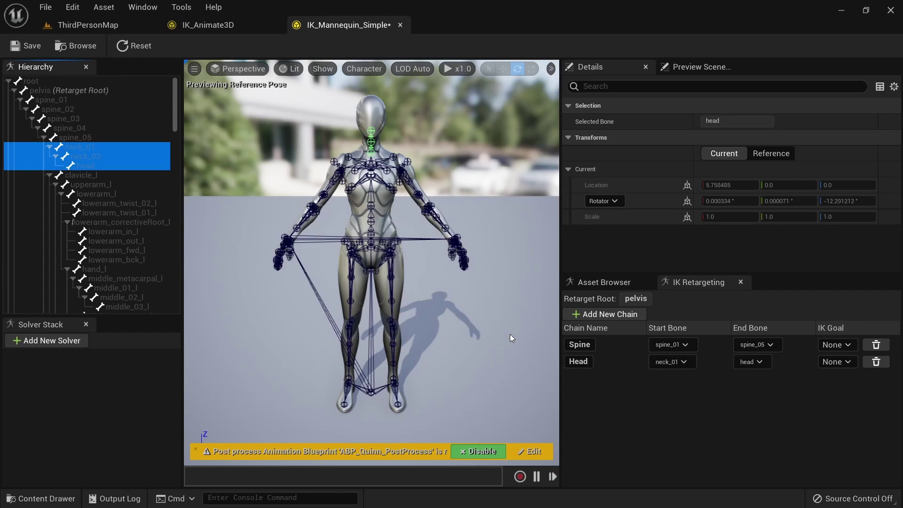
Select the left arm bones upperarm_l, lowerarm_l and hand_l
left_click(106, 176)
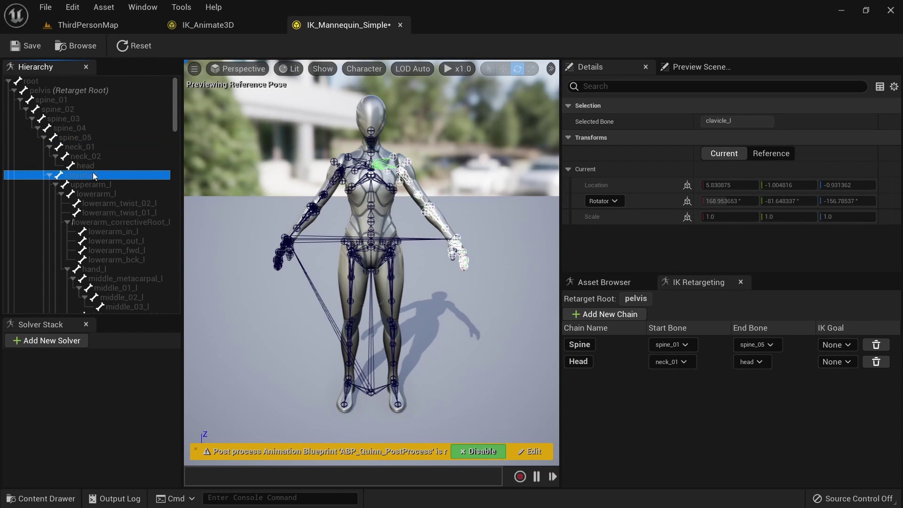
left_click(103, 184)
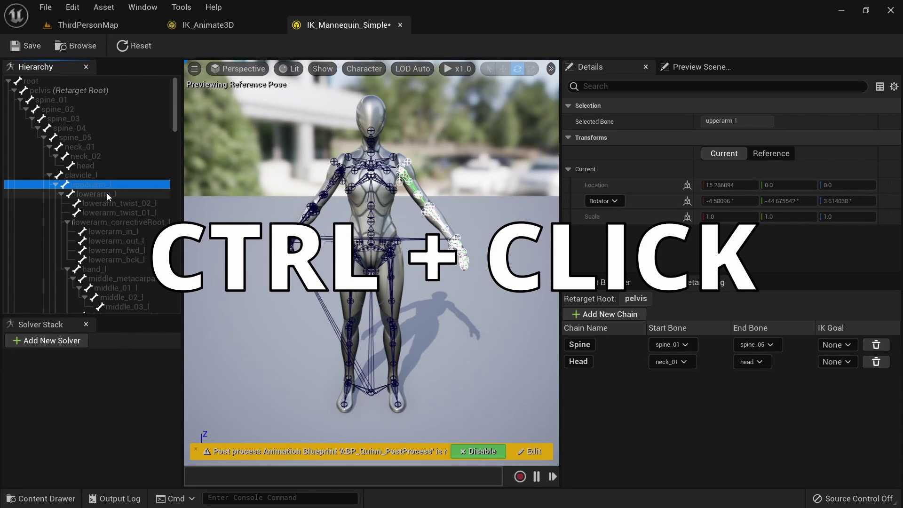
left_click(107, 194, "ctrl")
left_click(96, 213, "ctrl")
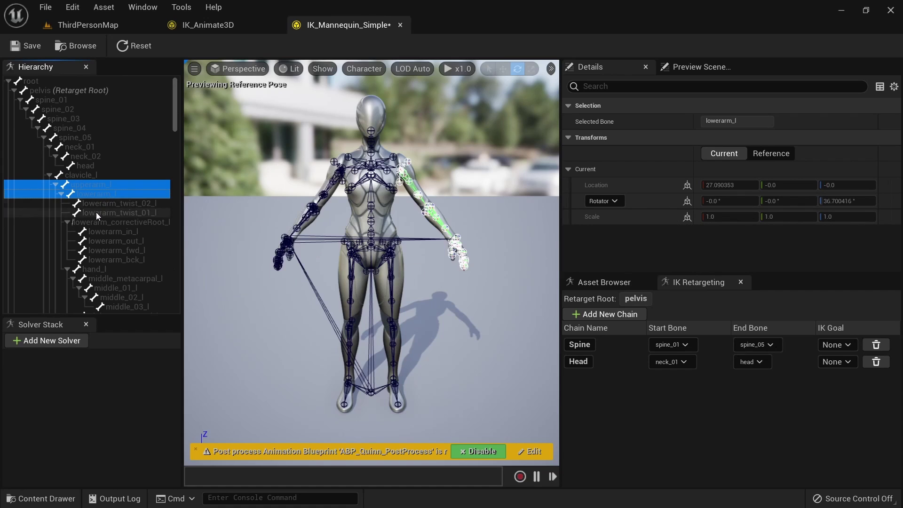
left_click(106, 241, "ctrl")
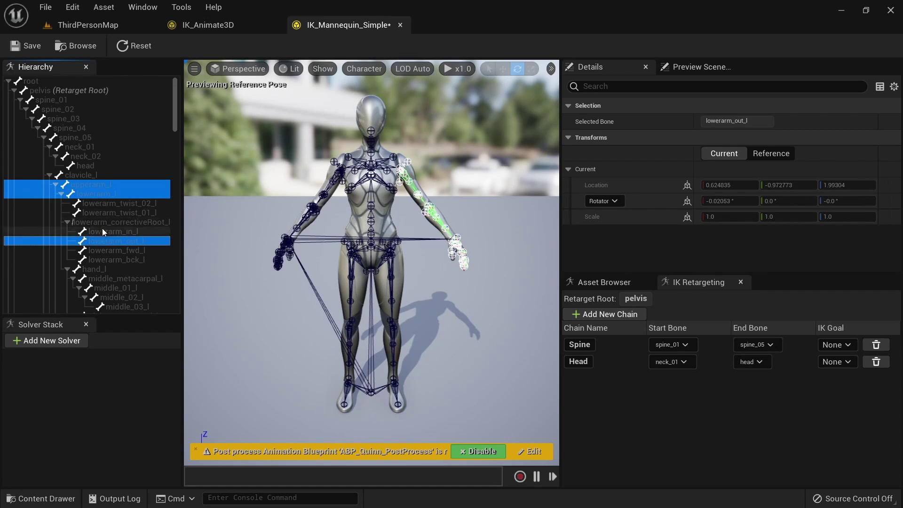
left_click(105, 195)
scroll(113, 164, "down", 2)
left_click(123, 147, "ctrl")
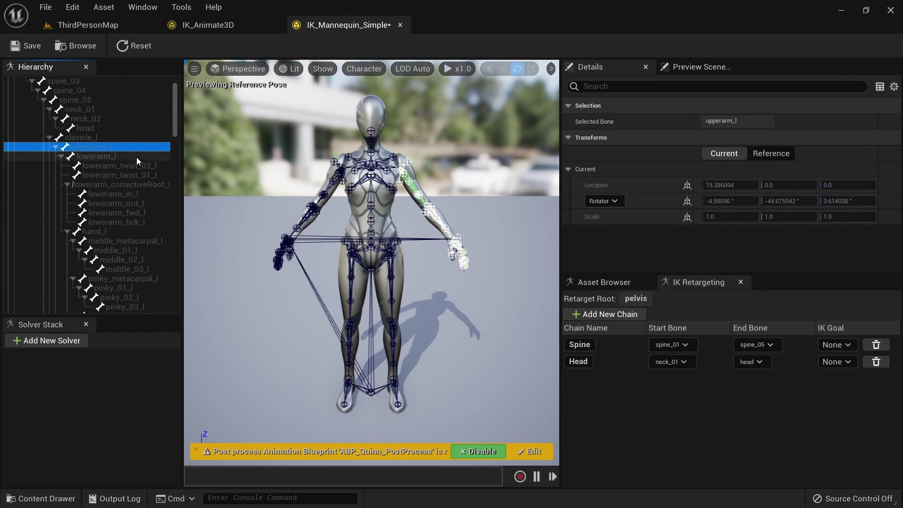
left_click(115, 233, "ctrl")
Make the selected bones into a retarget chain named ArmLeft
right_click(100, 147)
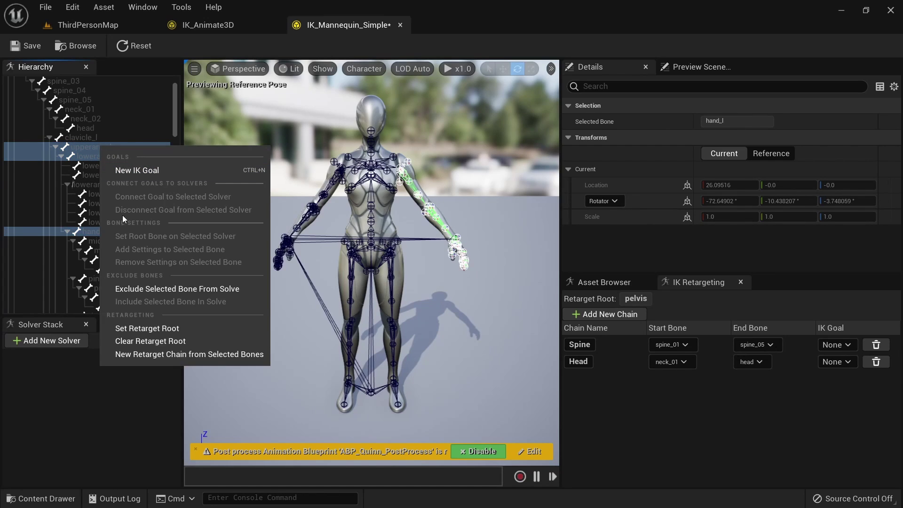
left_click(170, 356)
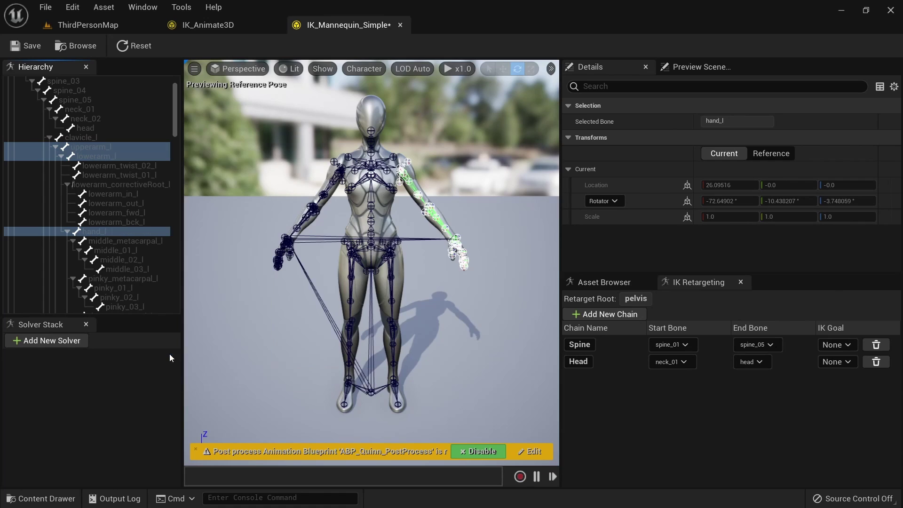
left_click(478, 260)
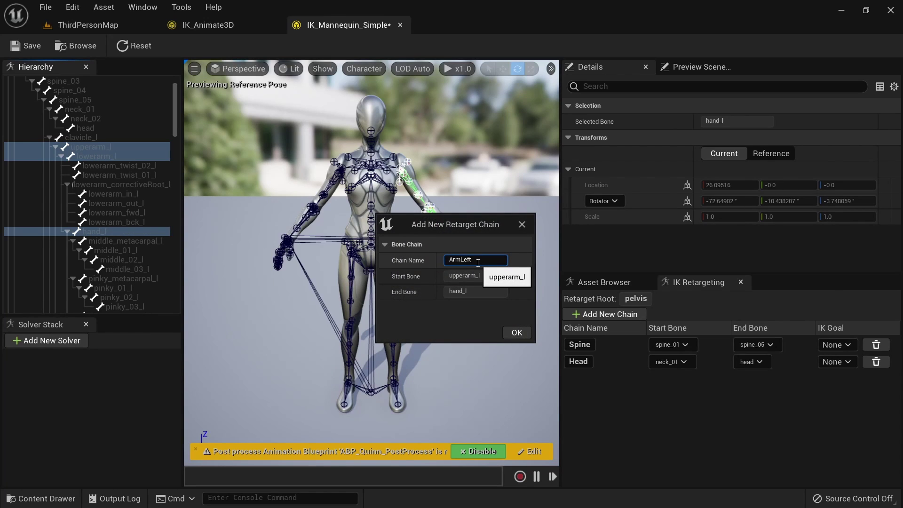
left_click(517, 333)
Build the ArmRight chain from upperarm_r, lowerarm_r and hand_r
scroll(118, 221, "down", 10)
left_click(117, 222)
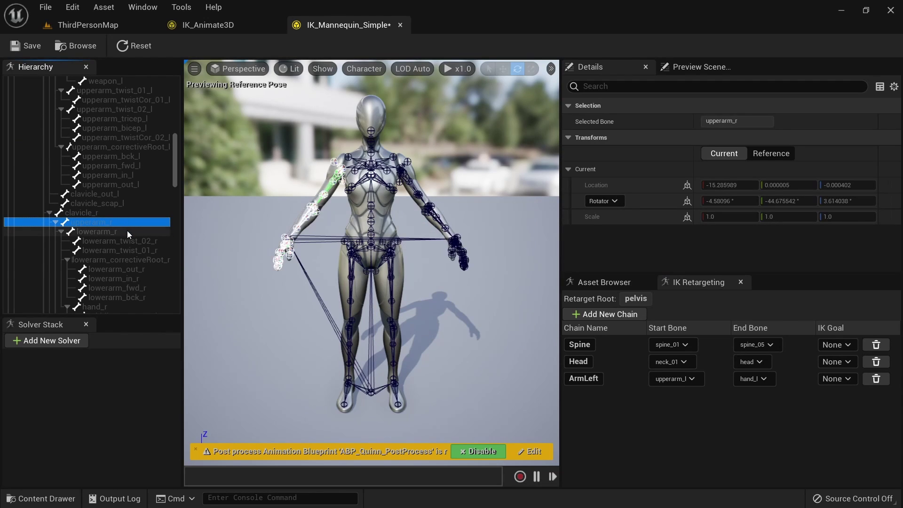
left_click(127, 231, "shift")
scroll(125, 255, "down", 2)
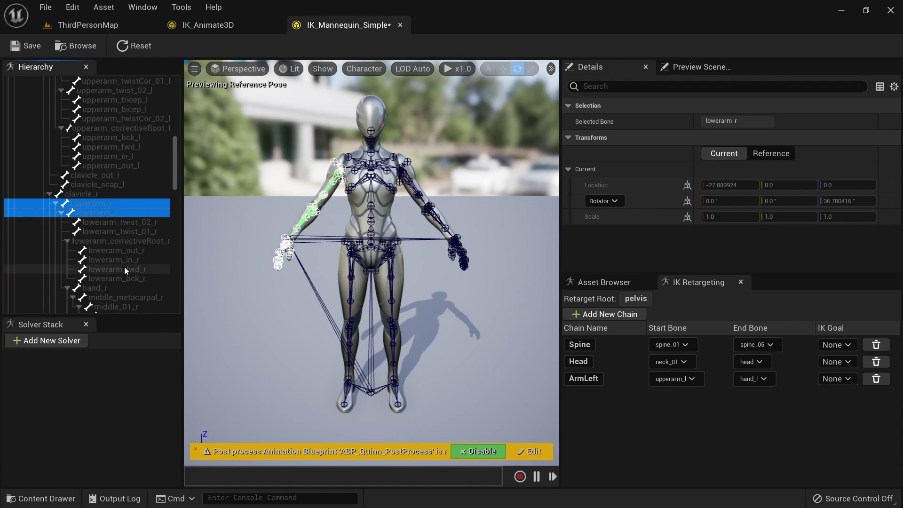
left_click(104, 288, "ctrl")
right_click(101, 204)
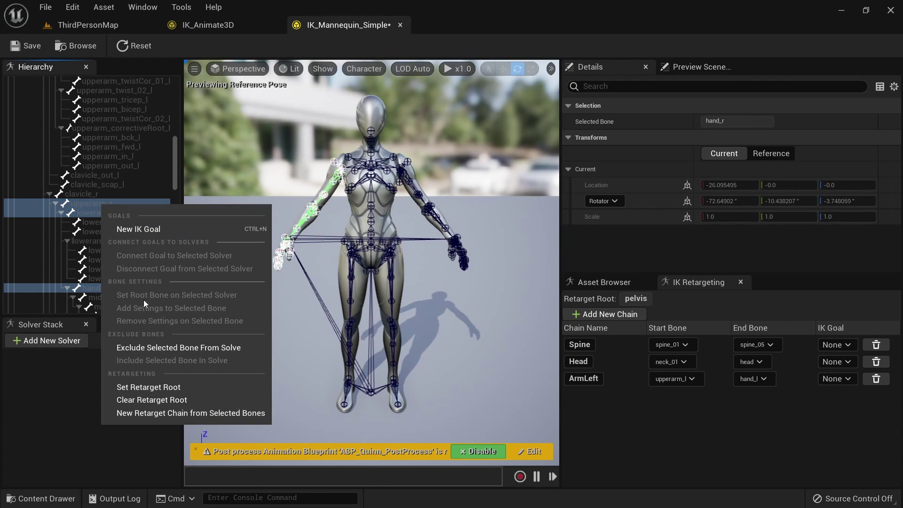
left_click(185, 414)
left_click(500, 262)
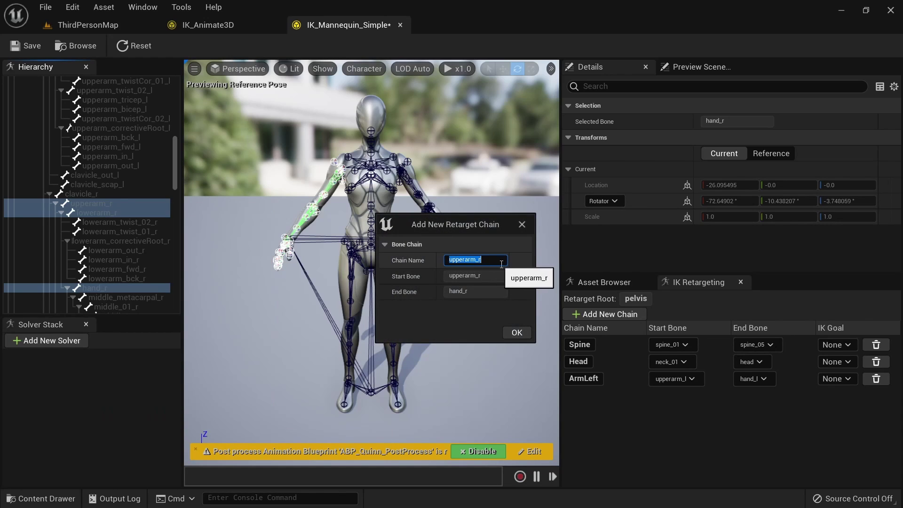
type("ArmRight")
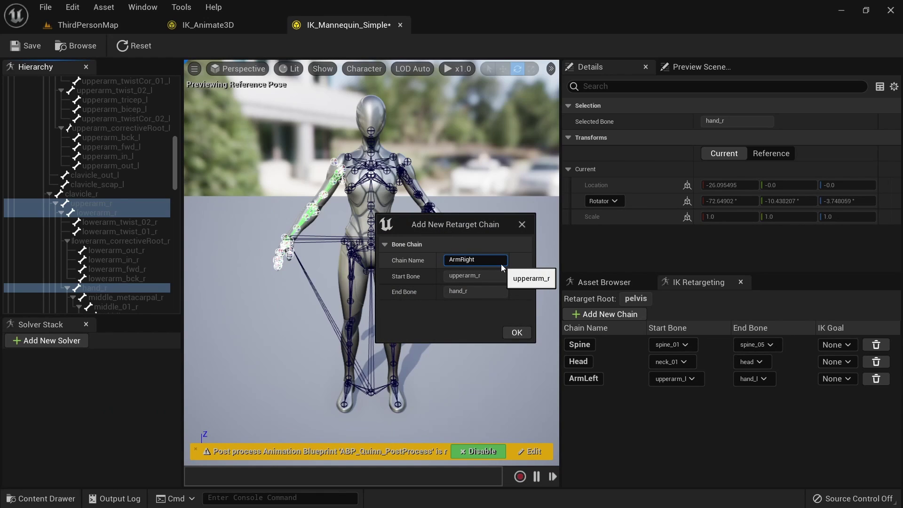
left_click(517, 332)
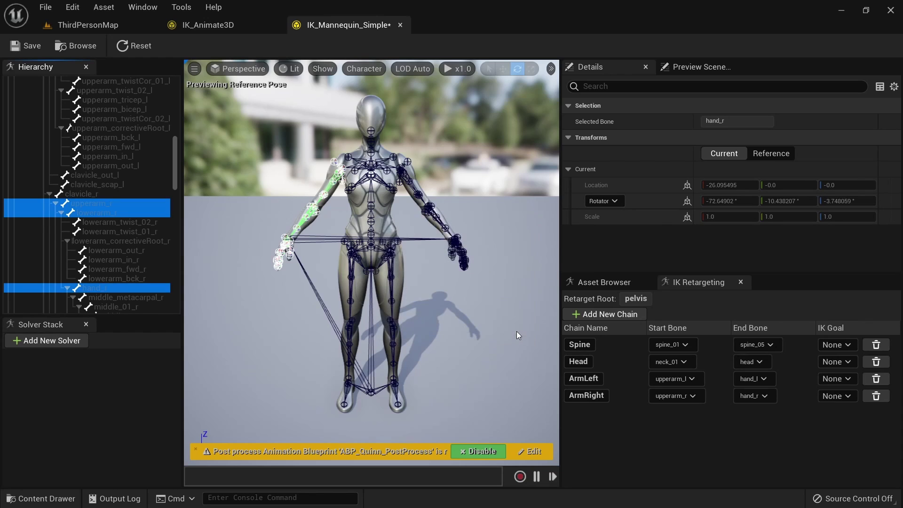
scroll(98, 213, "down", 15)
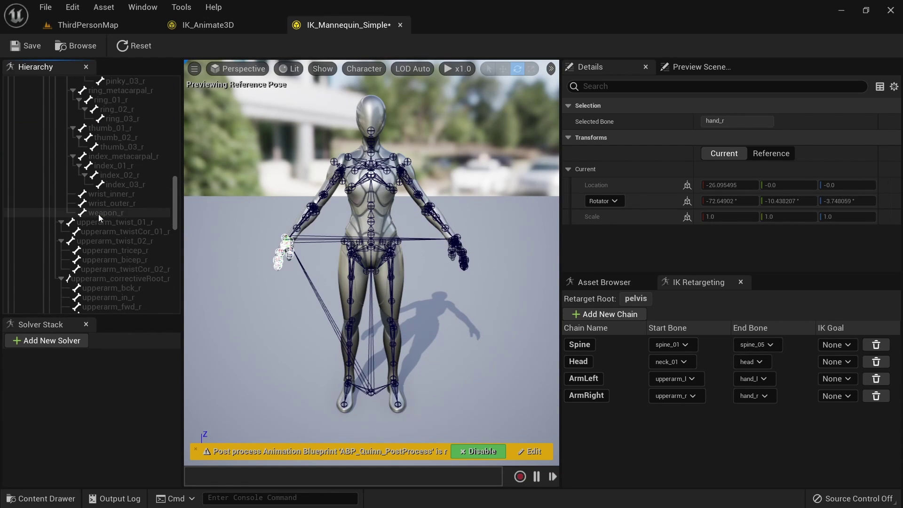
scroll(132, 208, "down", 5)
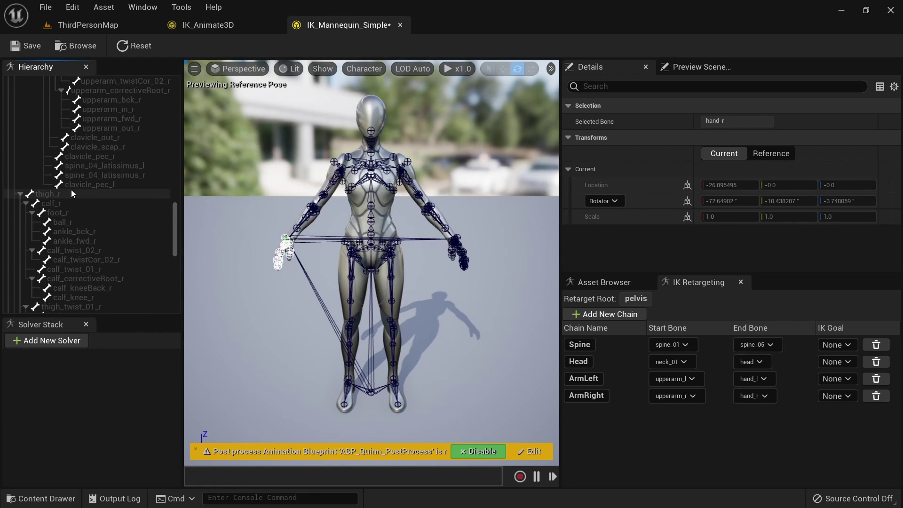
Create the LegRight retarget chain from thigh_r, calf_r and foot_r
left_click(72, 188)
left_click(74, 194)
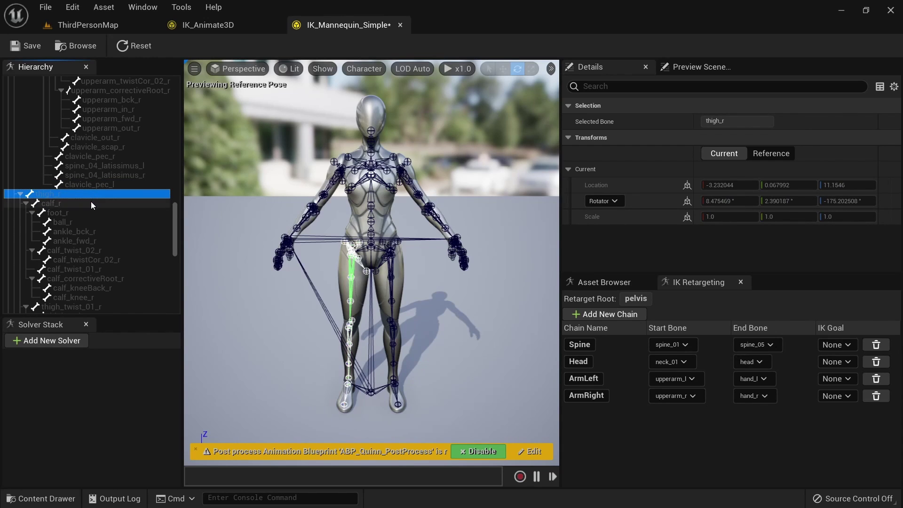
left_click(91, 202, "shift")
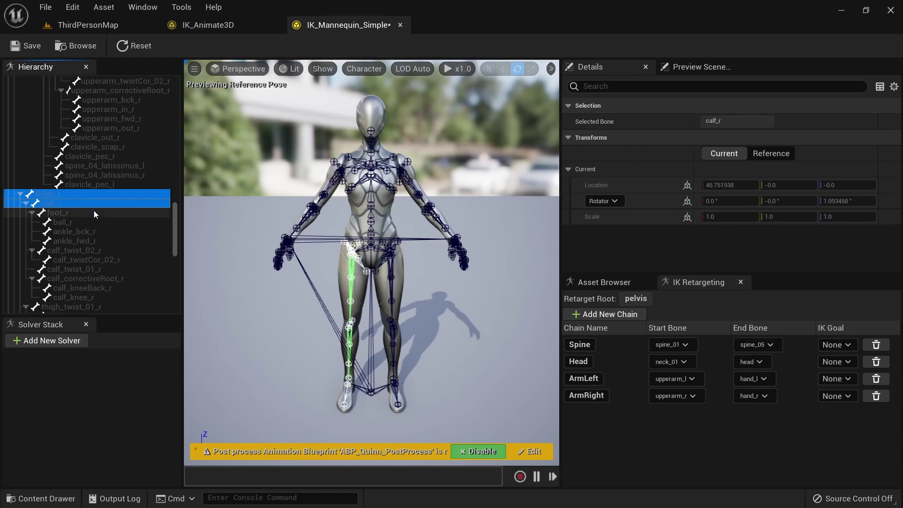
left_click(94, 213, "shift")
right_click(74, 194)
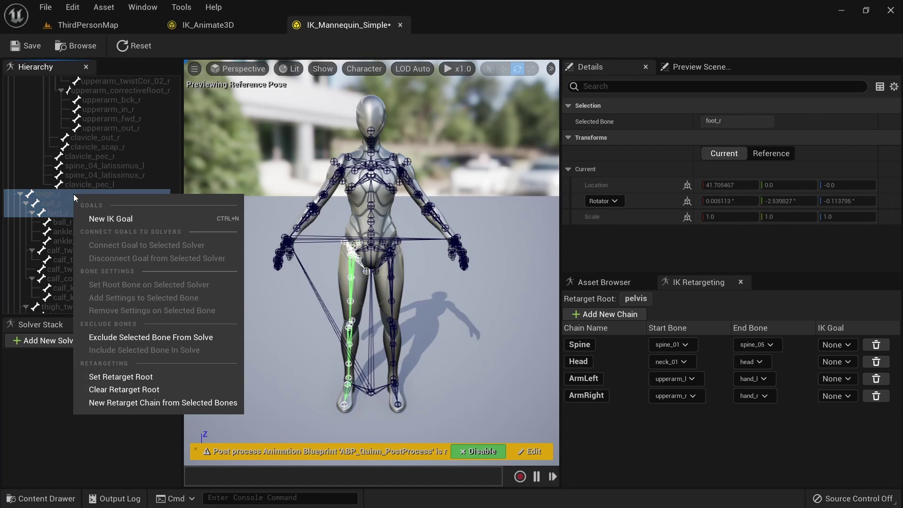
left_click(157, 400)
double_click(478, 261)
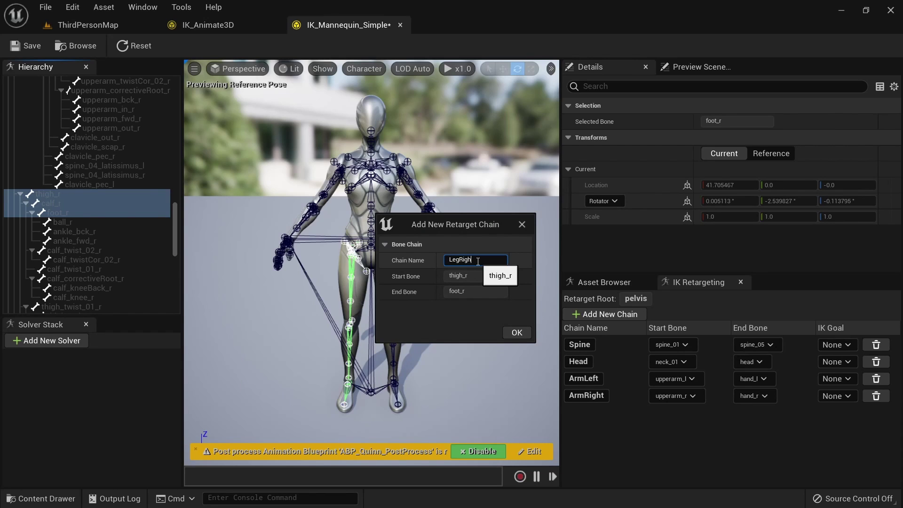
type("LegRight")
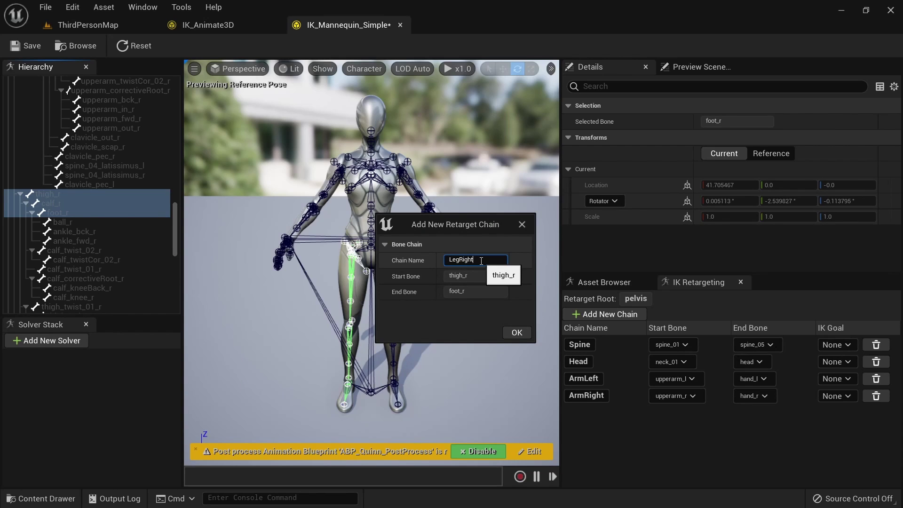
left_click(517, 333)
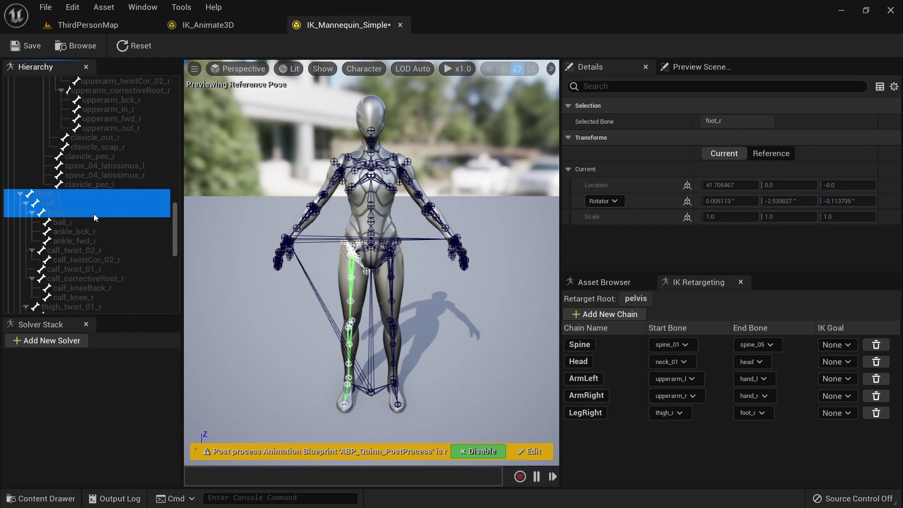
Create the LegLeft retarget chain from thigh_l, calf_l and foot_l
scroll(94, 214, "down", 8)
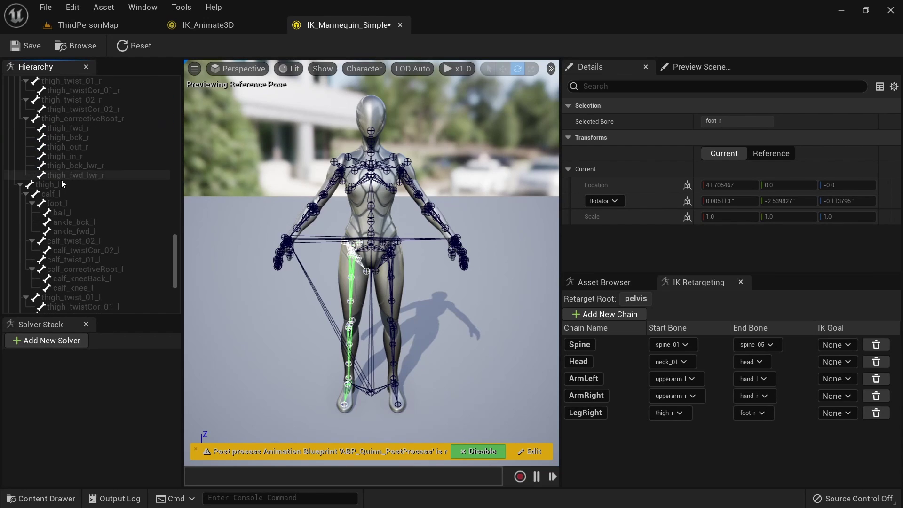
left_click(60, 186)
left_click(72, 193, "shift")
left_click(81, 203, "shift")
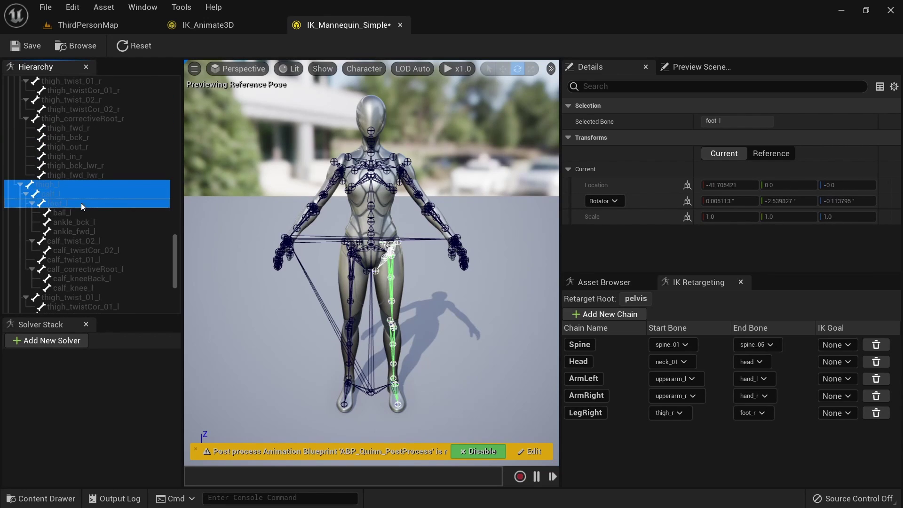
right_click(69, 188)
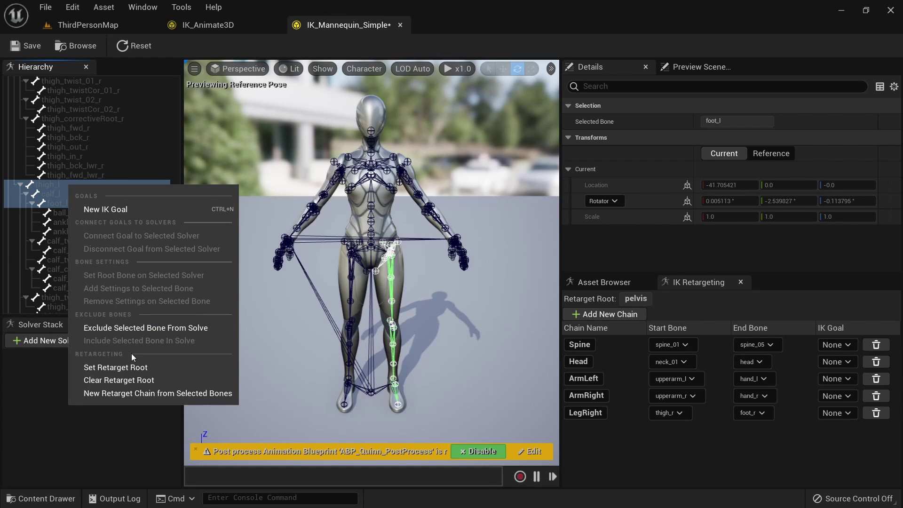
left_click(134, 395)
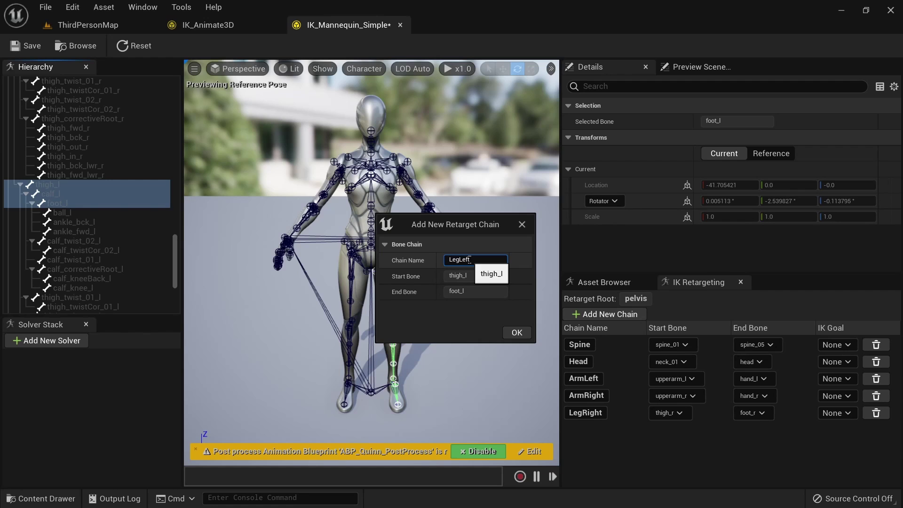
left_click(508, 336)
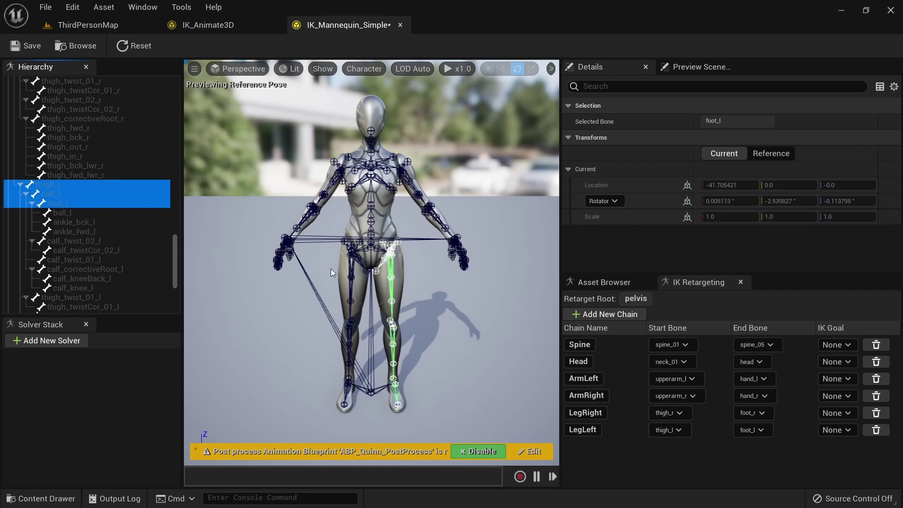
Add a Root retarget chain on the root bone, completing seven chains
scroll(84, 247, "up", 15)
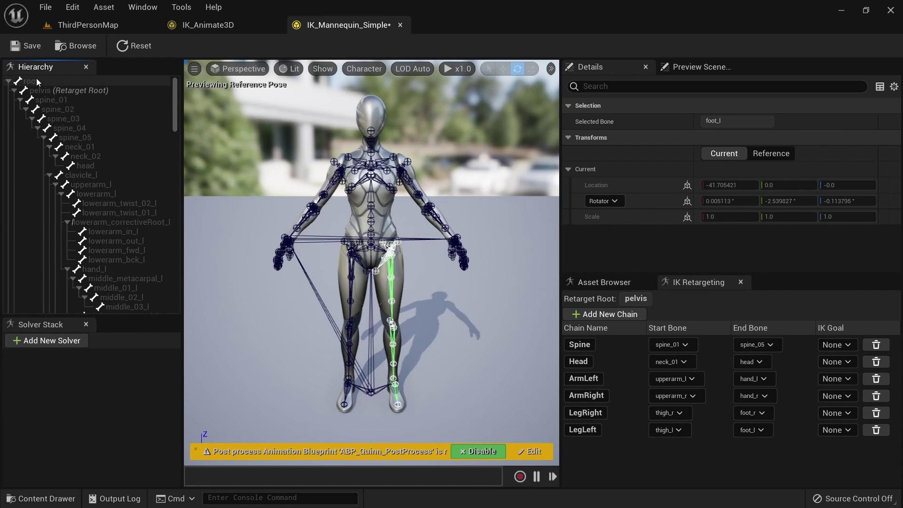
left_click(38, 81)
right_click(38, 81)
left_click(107, 287)
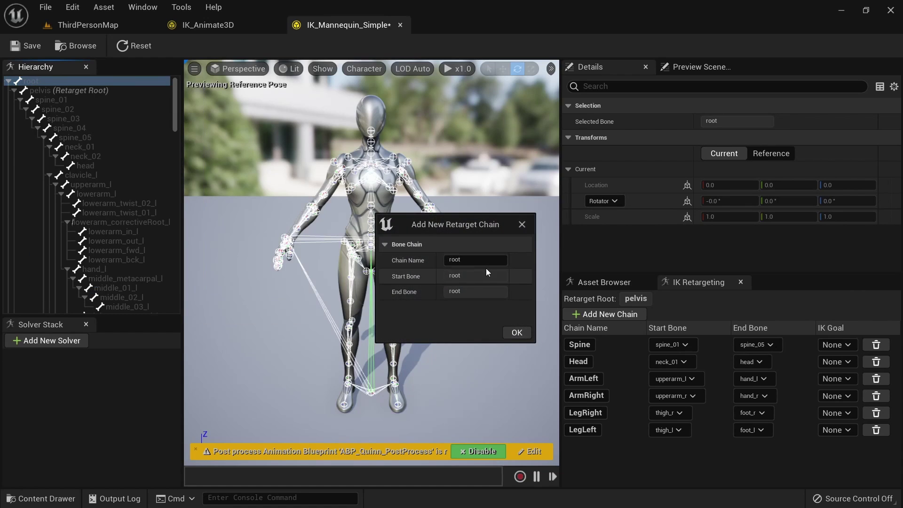
left_click(497, 260)
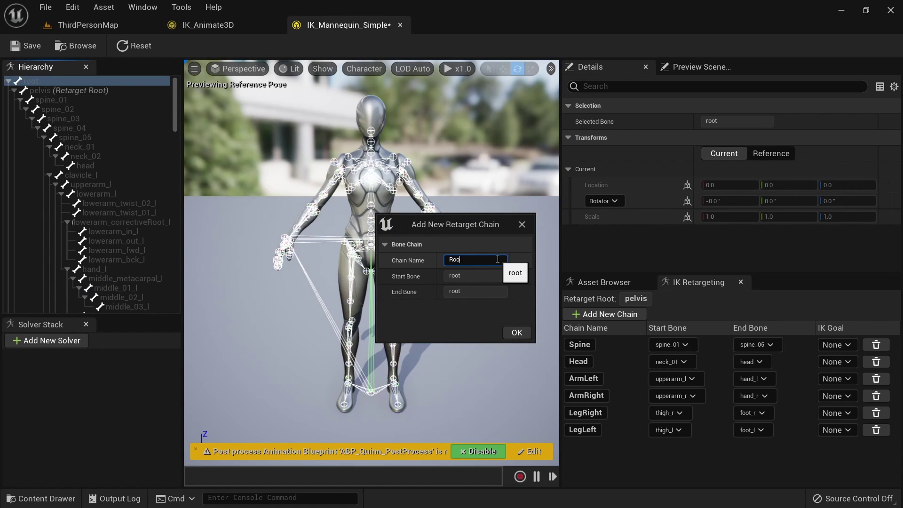
left_click(517, 333)
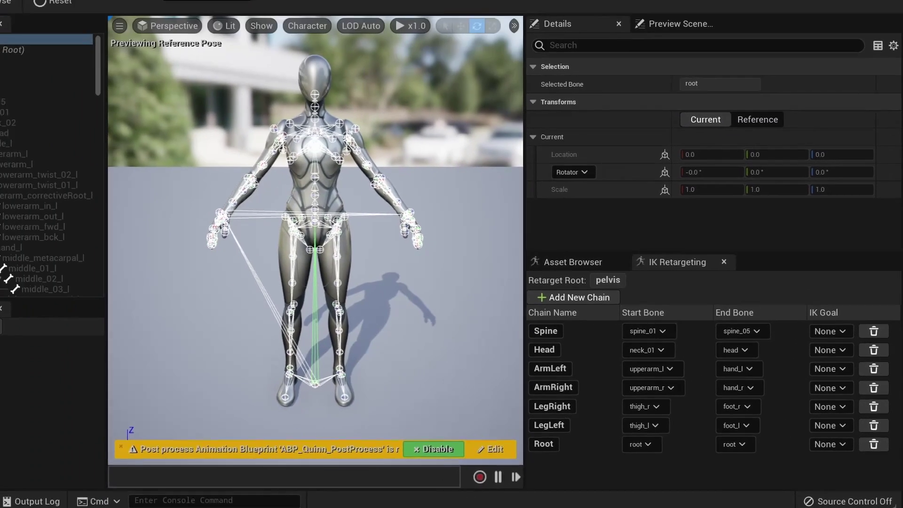
Compare IK_Animate3D's LegLeft chain, return to IK_Mannequin_Simple, and open the Content Browser
left_click(212, 25)
left_click(620, 415)
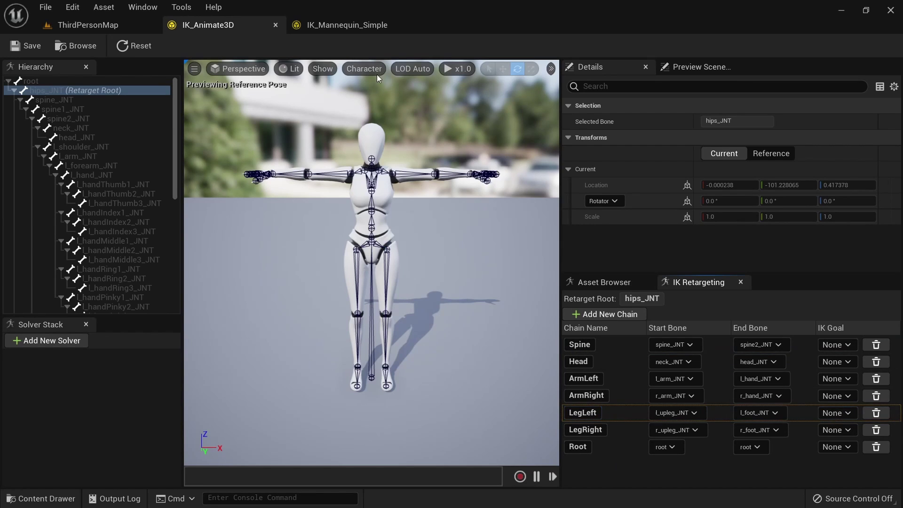
left_click(347, 25)
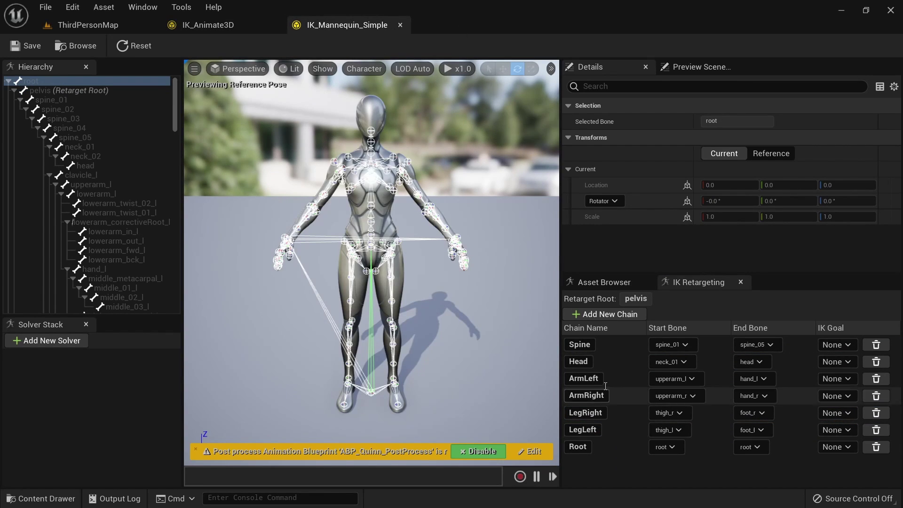
key("ctrl+b")
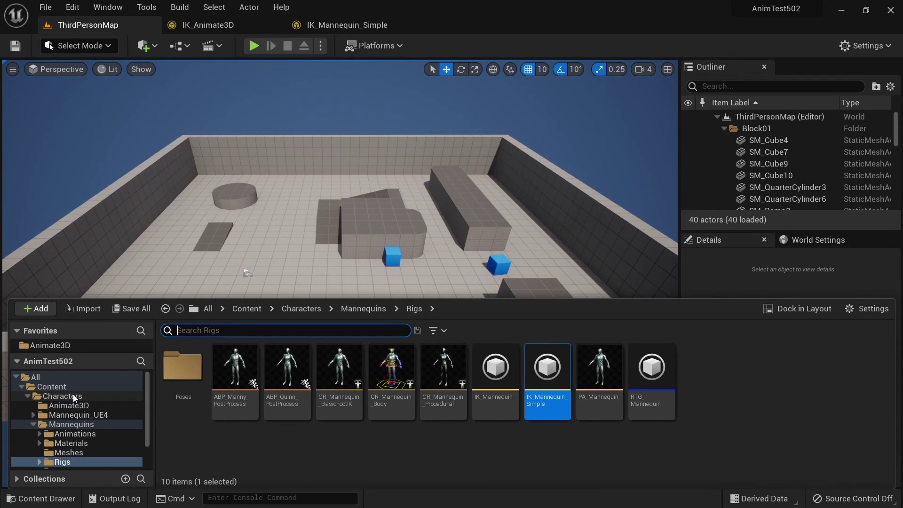
In Characters > Animate3D, create IK Retargeter RTG_Animate3DToMannequin using IK_Animate3D as source
left_click(70, 397)
left_click(78, 406)
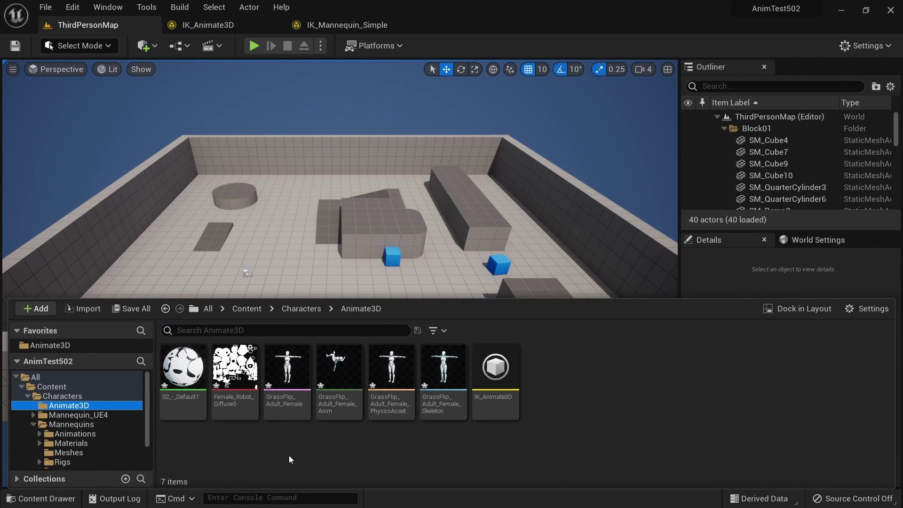
right_click(554, 375)
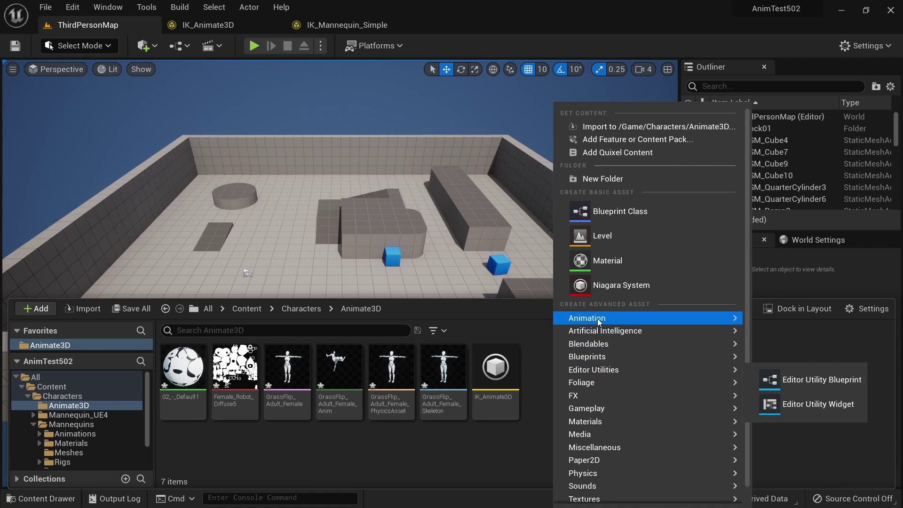
mouse_move(599, 320)
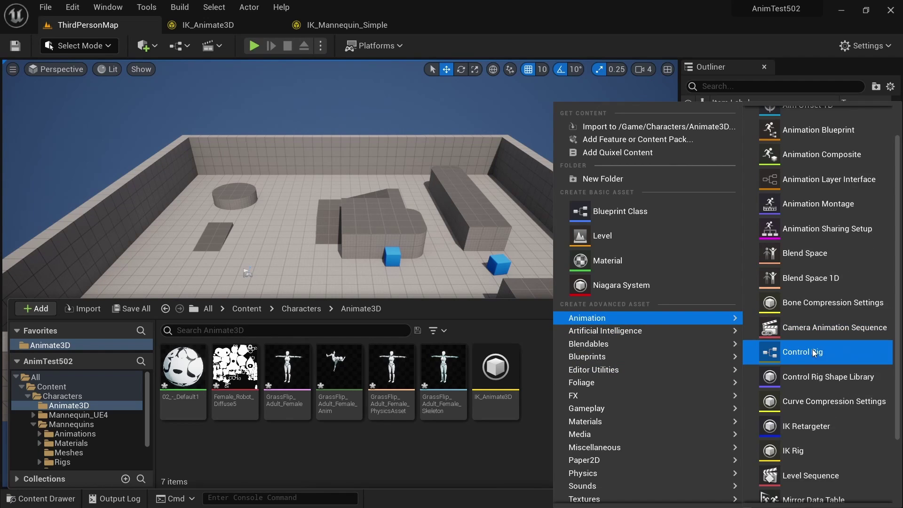
left_click(822, 425)
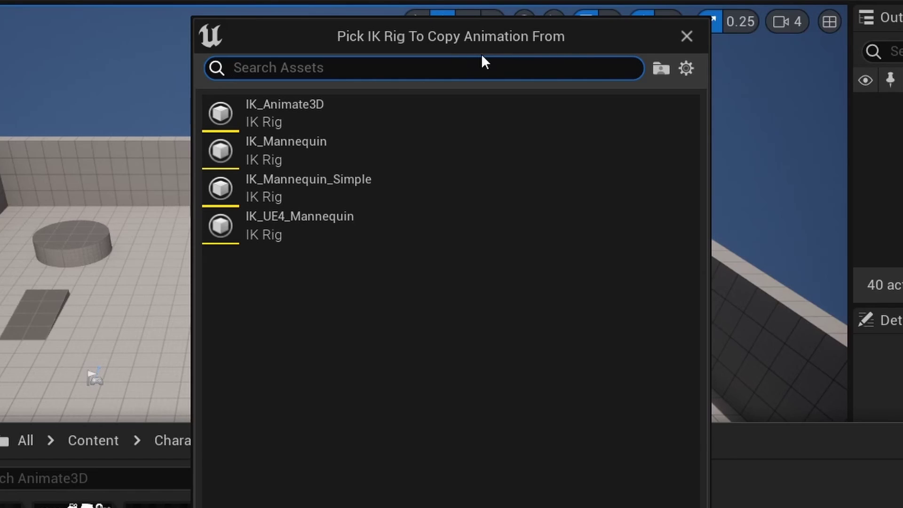
left_click(304, 118)
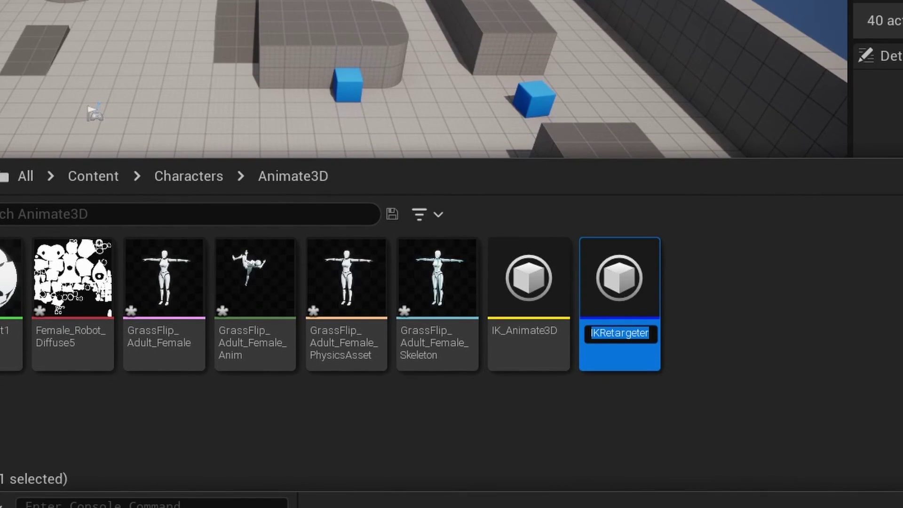
type("RTG_")
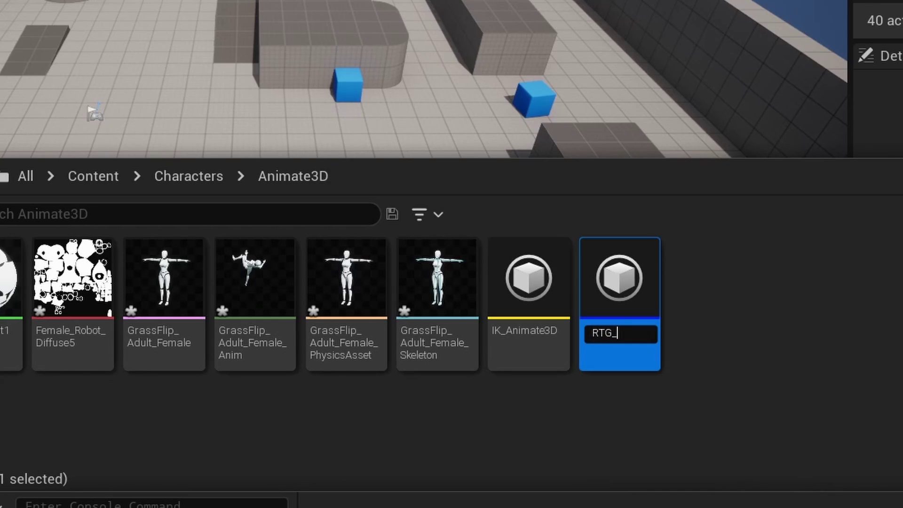
type("Animate3DToMannequin")
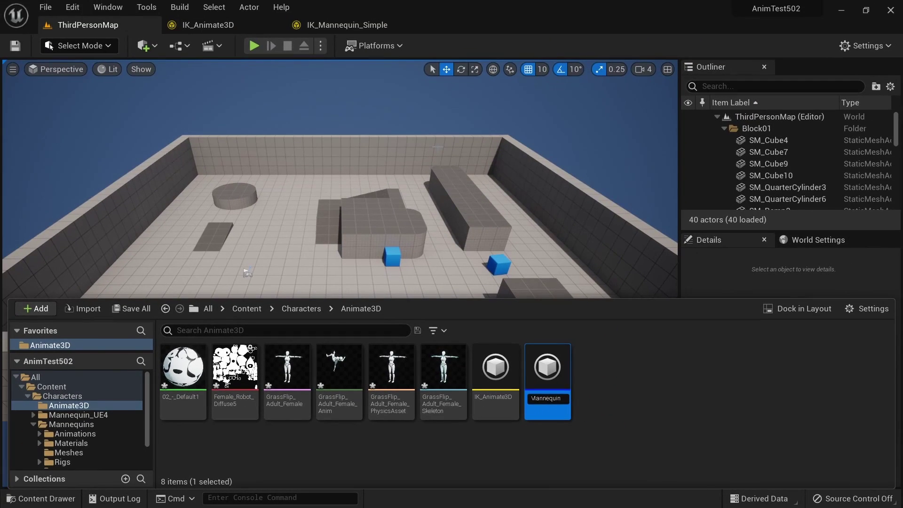
key("Return")
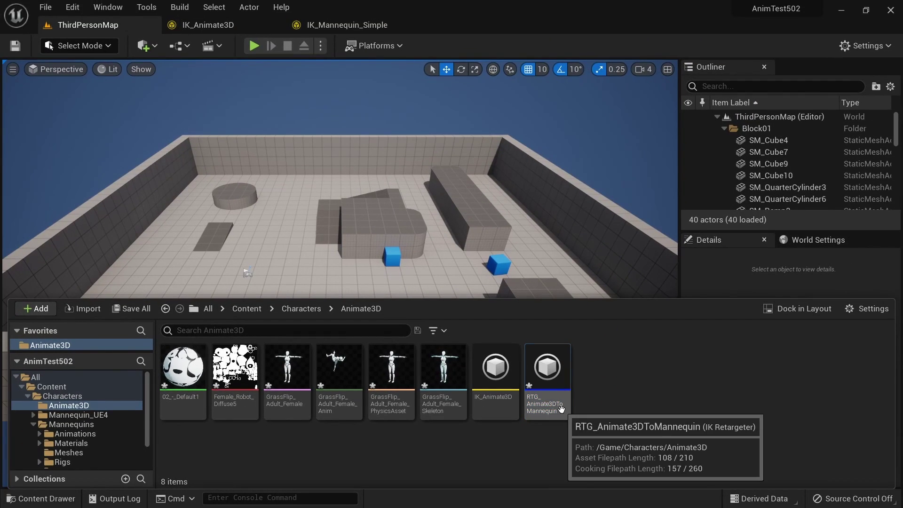
Open RTG_Animate3DToMannequin, set IK_Mannequin_Simple as target rig, and frame both characters
double_click(548, 376)
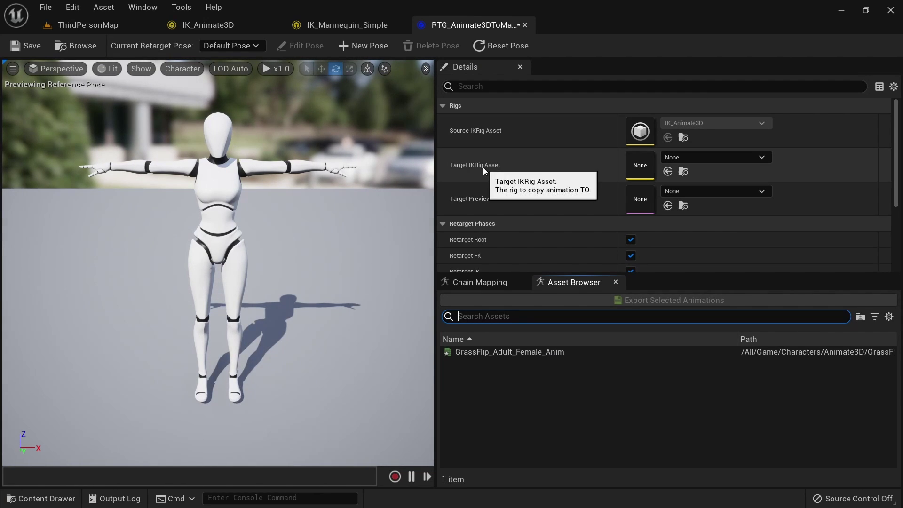
left_click(720, 158)
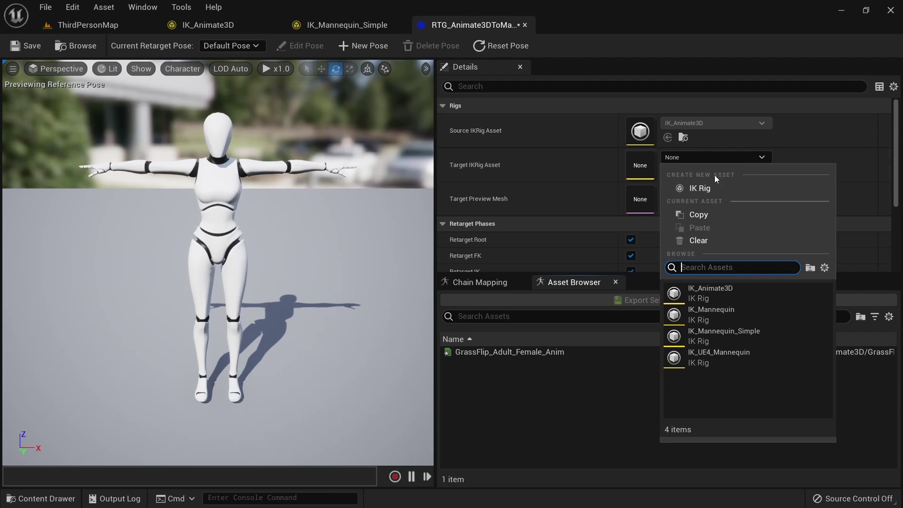
left_click(742, 339)
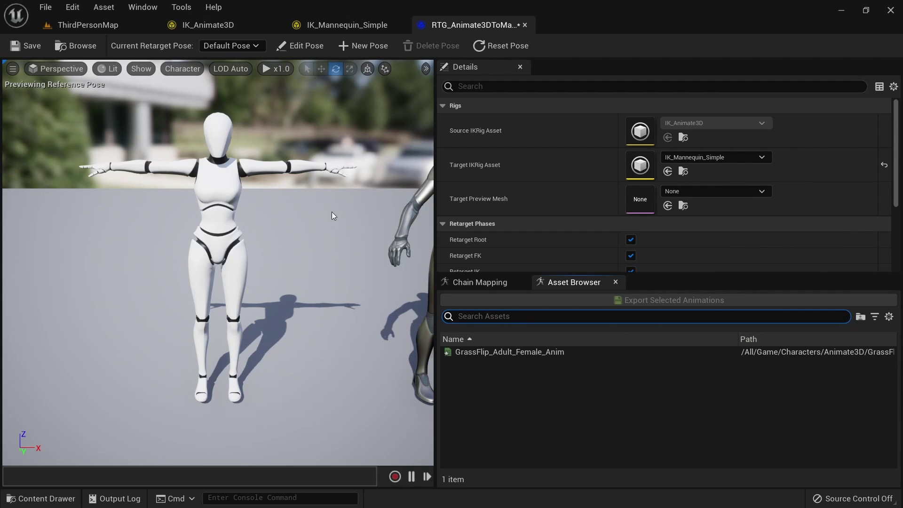
scroll(313, 205, "down", 3)
right_click_drag(343, 215, 325, 221)
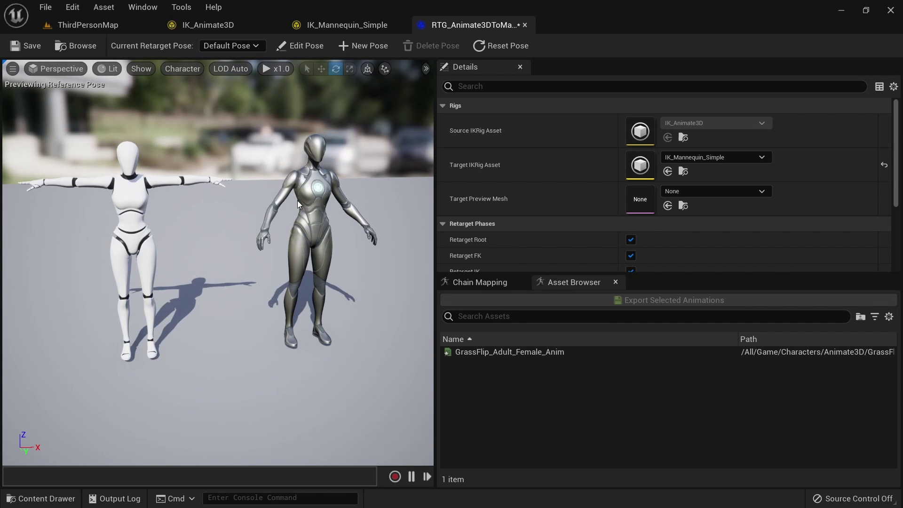
Set the retargeter's Target Actor Offset to 200, after first trying 180
scroll(552, 145, "down", 3)
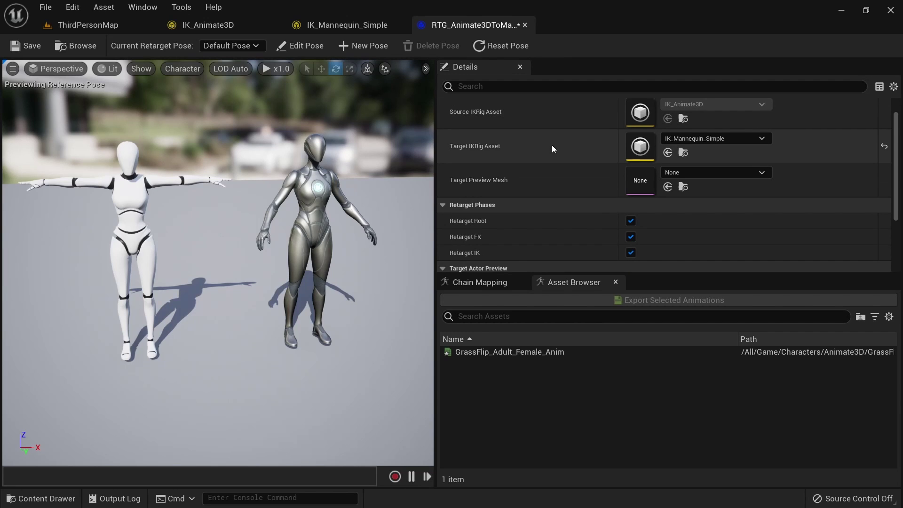
scroll(551, 145, "down", 2)
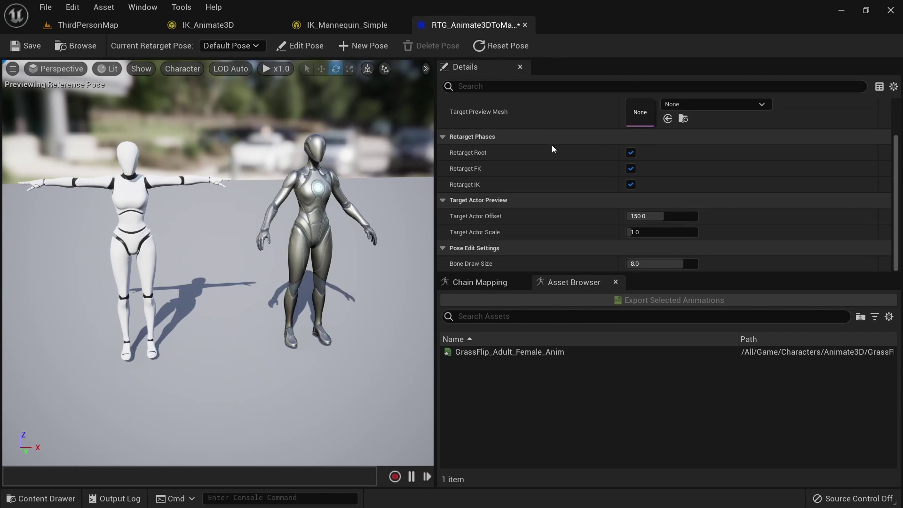
left_click(640, 216)
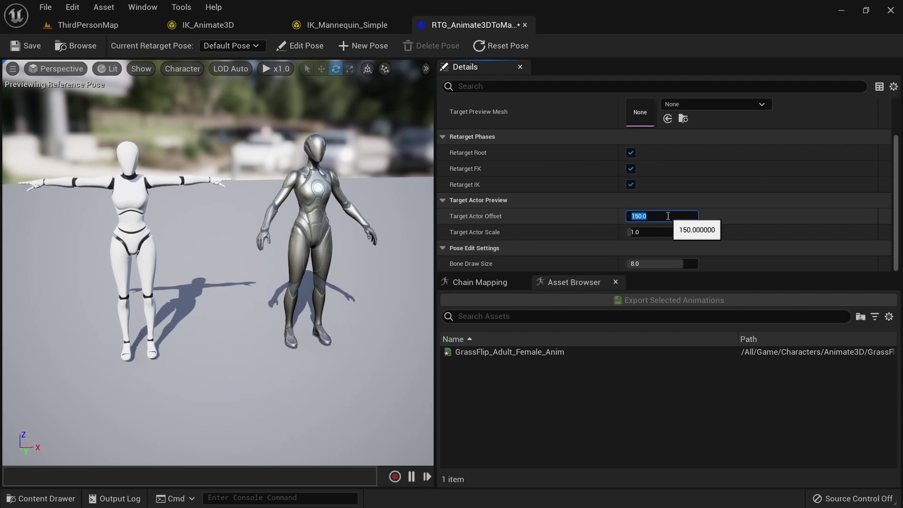
type("180")
key("Return")
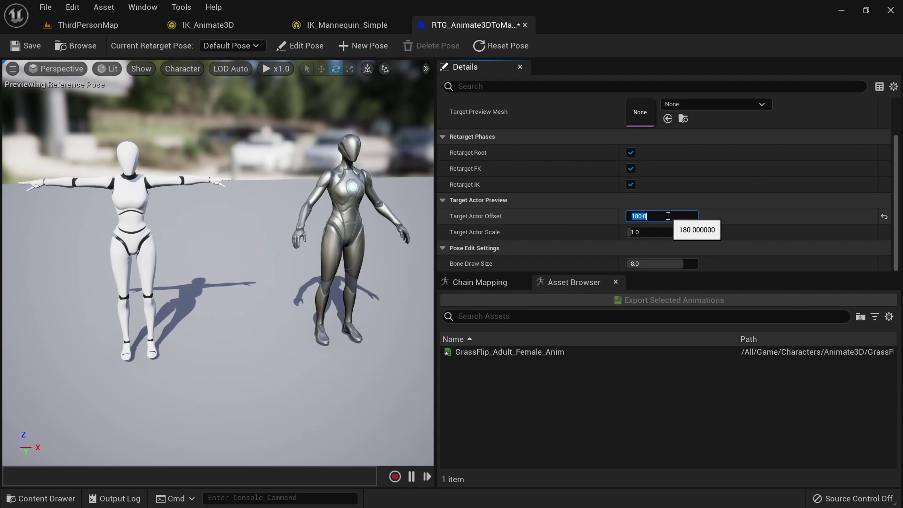
type("200")
key("Return")
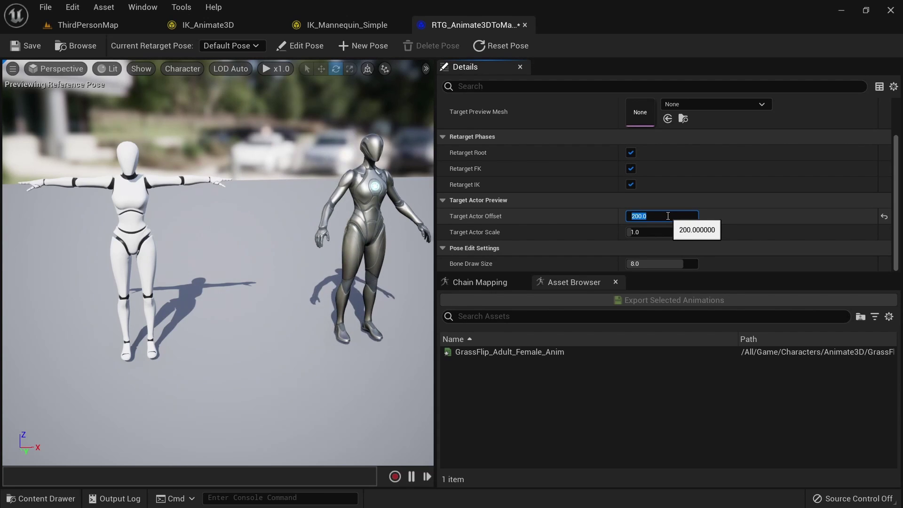
scroll(255, 228, "down", 2)
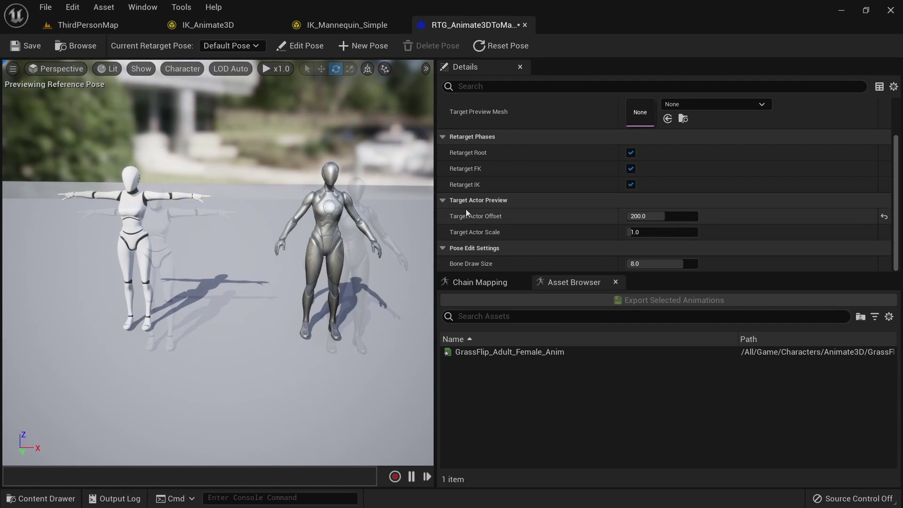
Add a new retarget pose named T-Pose
left_click(351, 46)
double_click(497, 254)
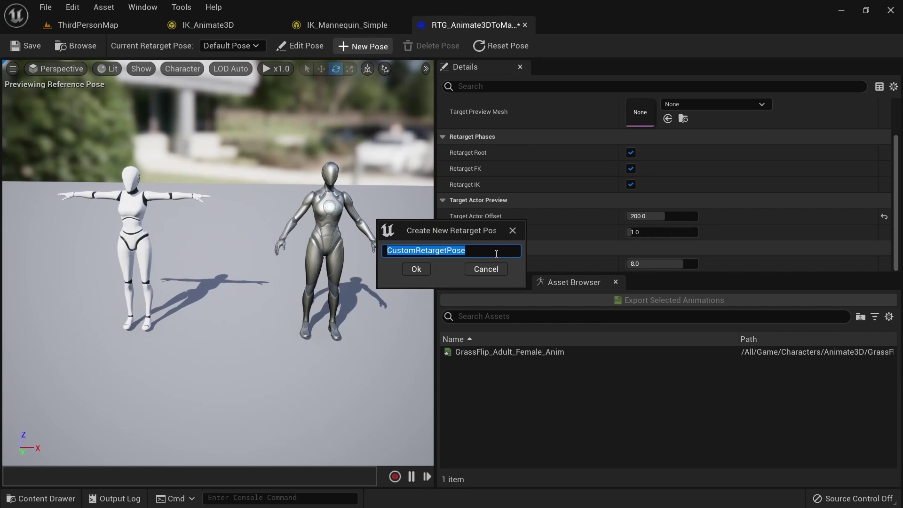
type("T-")
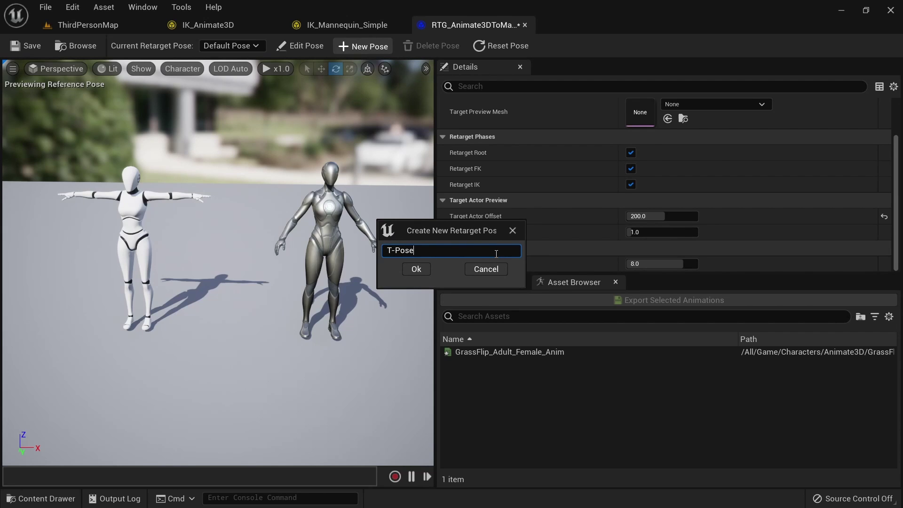
left_click(417, 272)
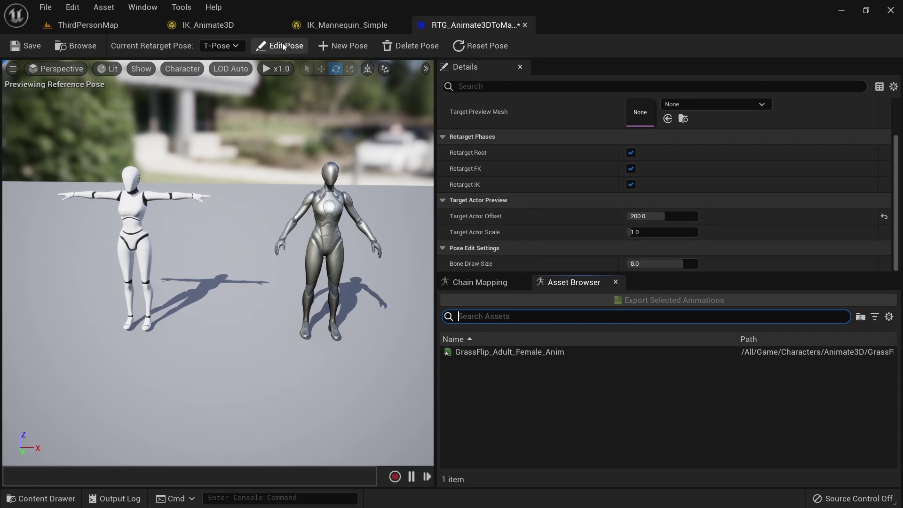
Enter Edit Pose on the target mannequin, select a bone, and set Bone Draw Size to 2
left_click(282, 42)
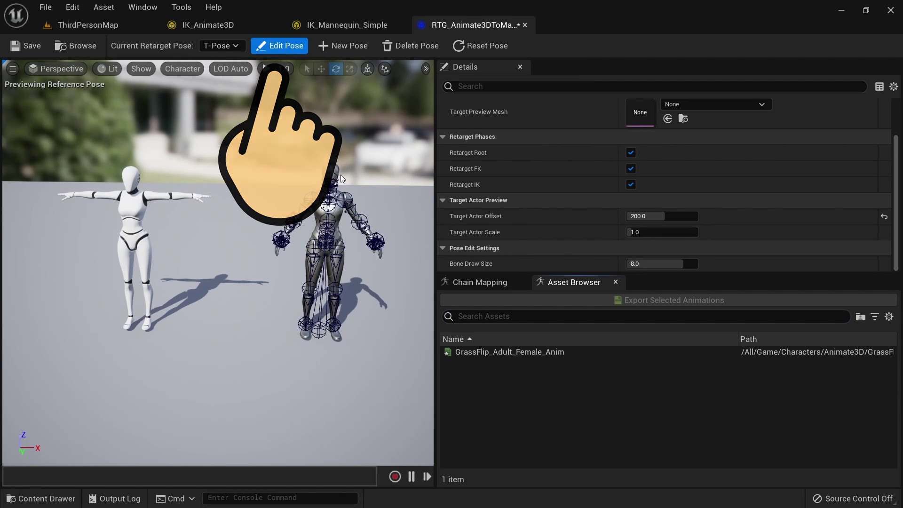
left_click(375, 240)
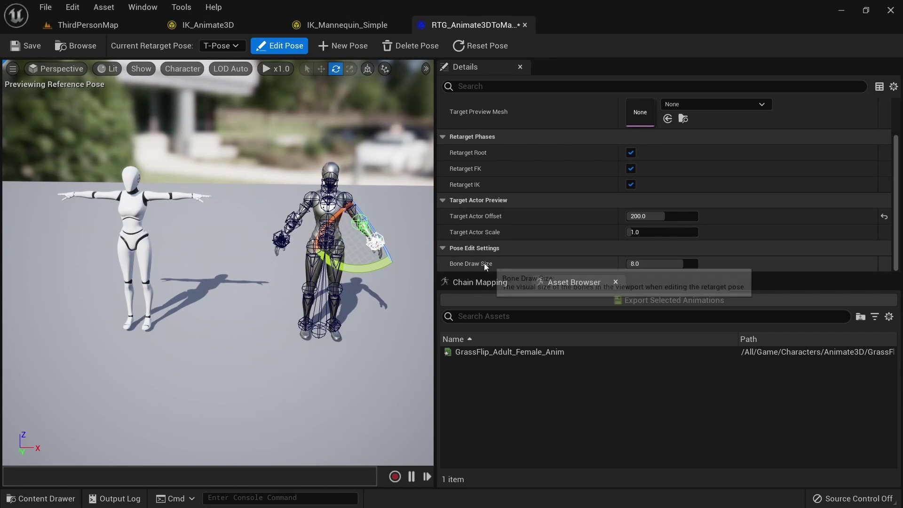
left_click(660, 268)
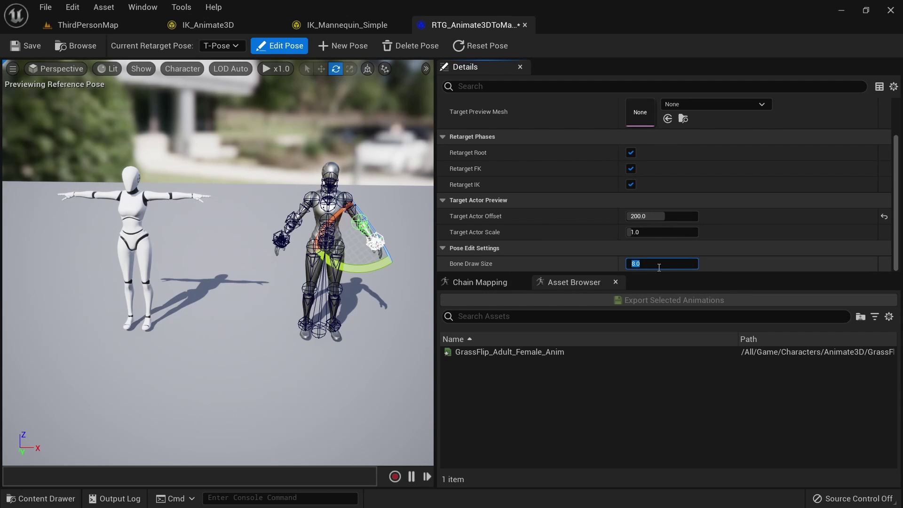
type("2")
key("Return")
scroll(345, 221, "up", 2)
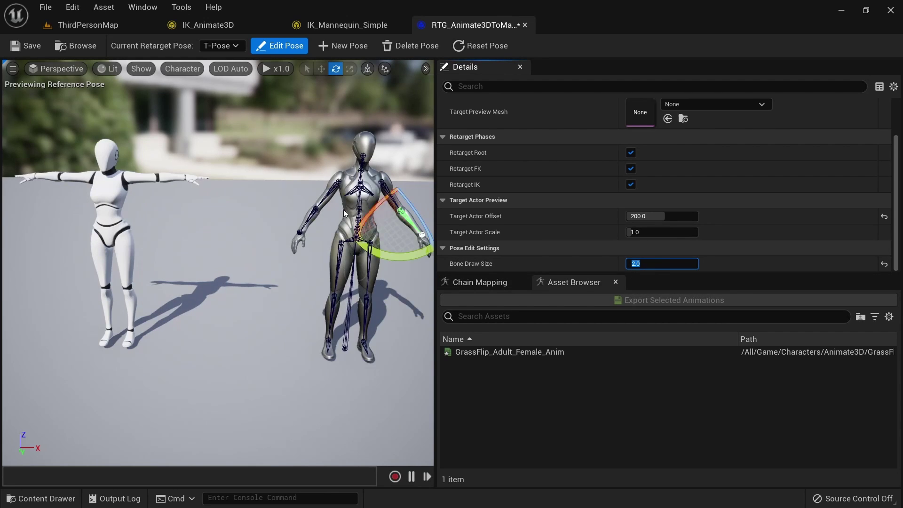
After a trial rotation of an upper arm, set viewport rotation snapping to 5 degrees
scroll(362, 214, "up", 3)
scroll(362, 214, "down", 2)
left_click(324, 199)
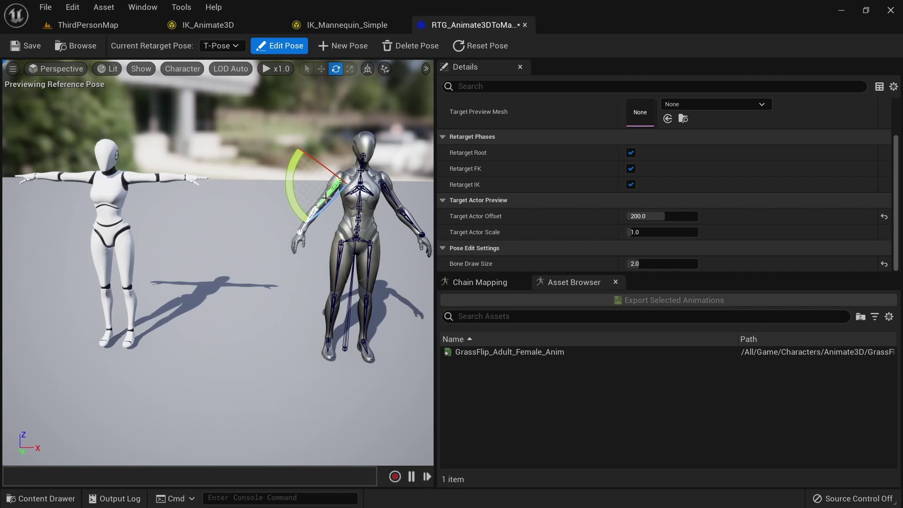
left_click_drag(290, 188, 280, 154)
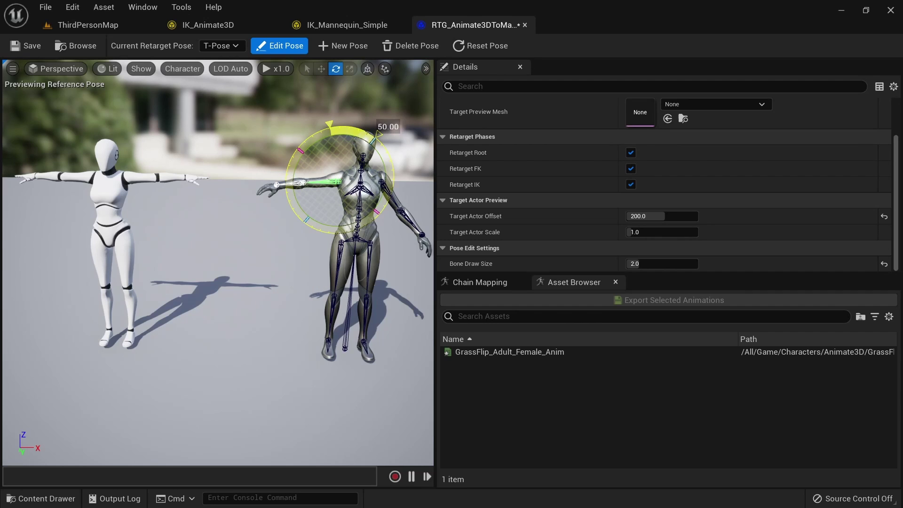
left_click_drag(288, 158, 295, 212)
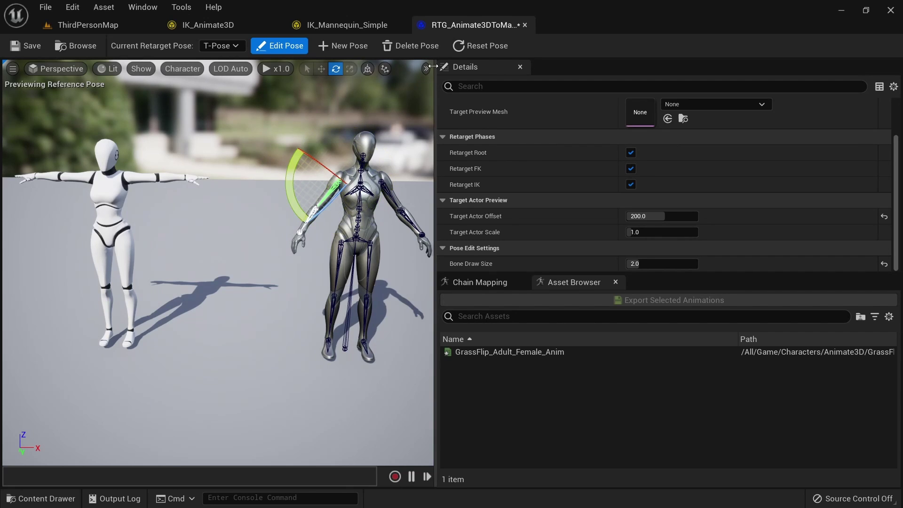
left_click(426, 70)
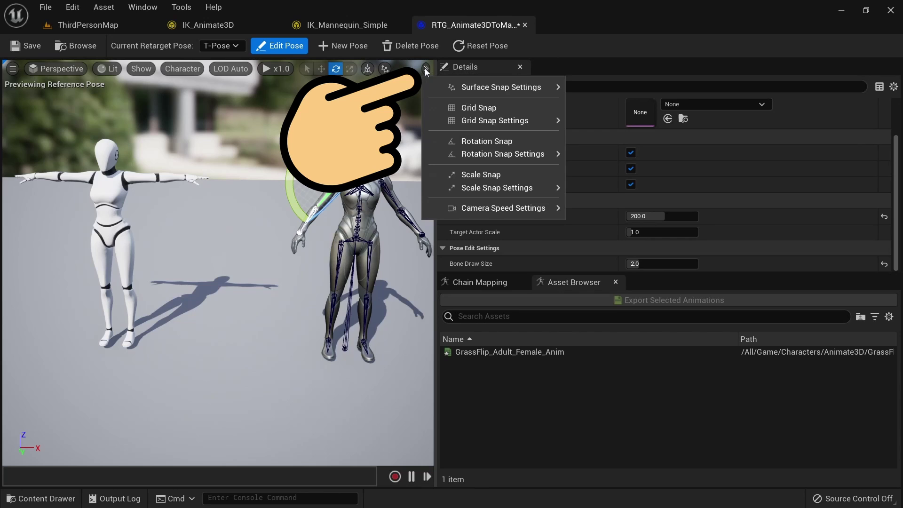
mouse_move(497, 153)
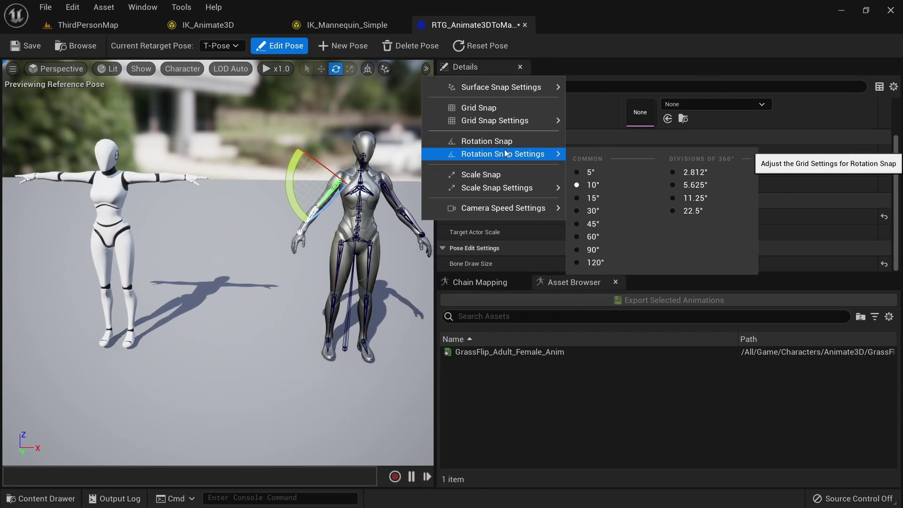
left_click(600, 173)
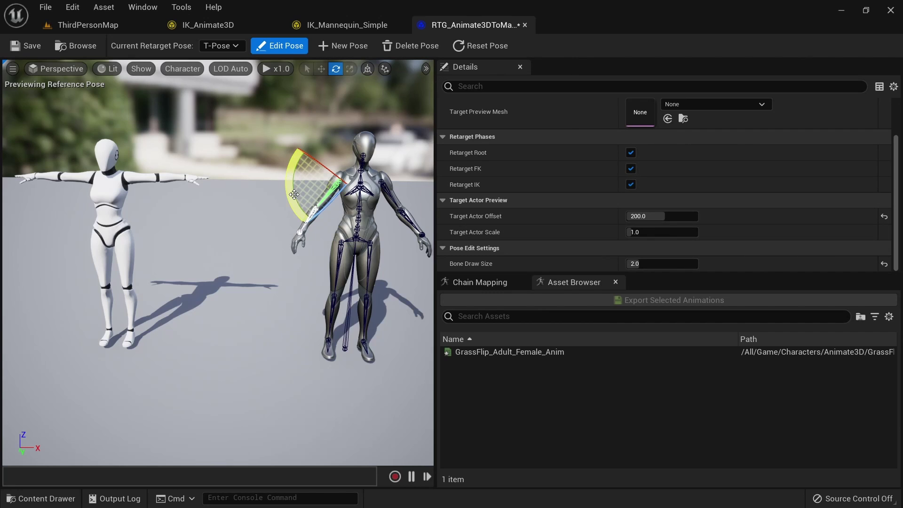
Rotate the target mannequin's left and right upper arms out to horizontal
left_click_drag(294, 194, 281, 239)
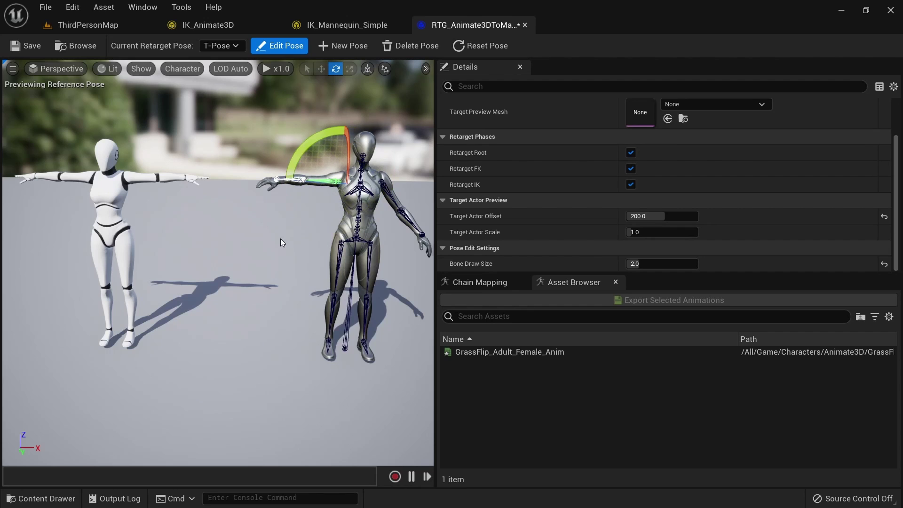
left_click(279, 242)
right_click_drag(326, 225, 327, 225)
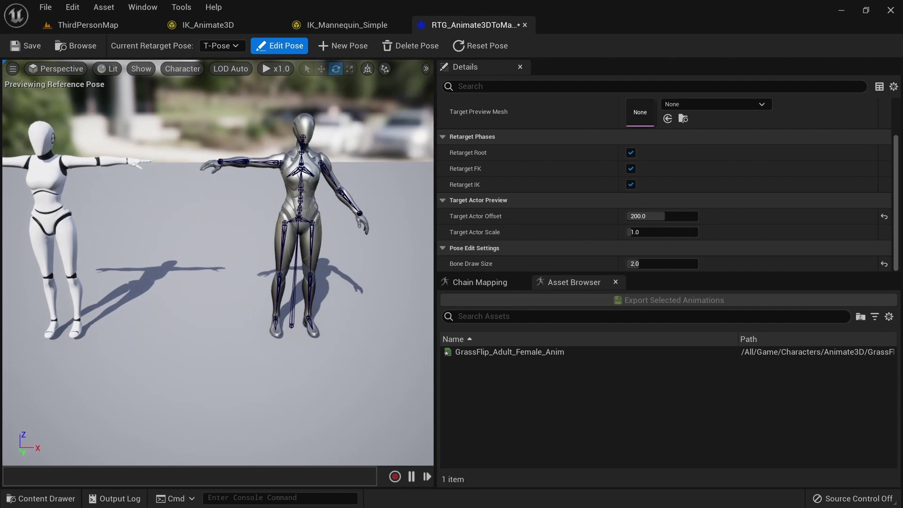
left_click(331, 169)
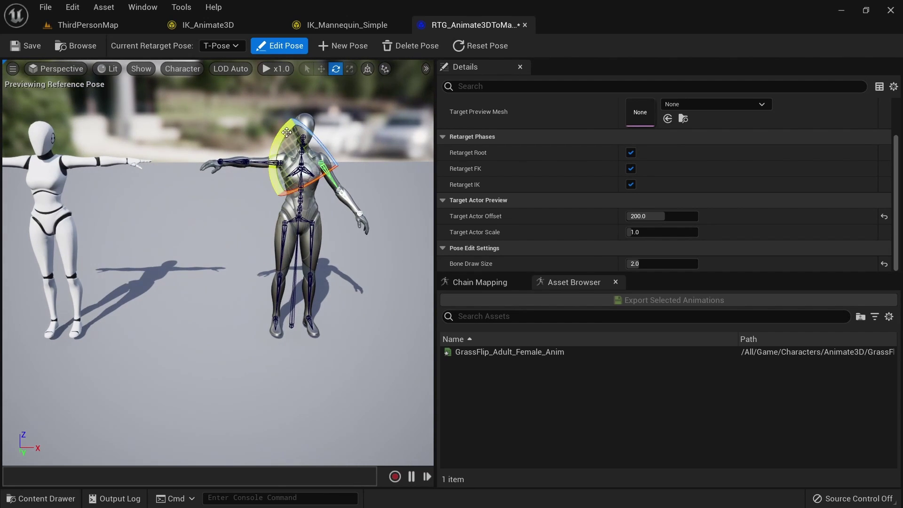
left_click_drag(327, 170, 334, 206)
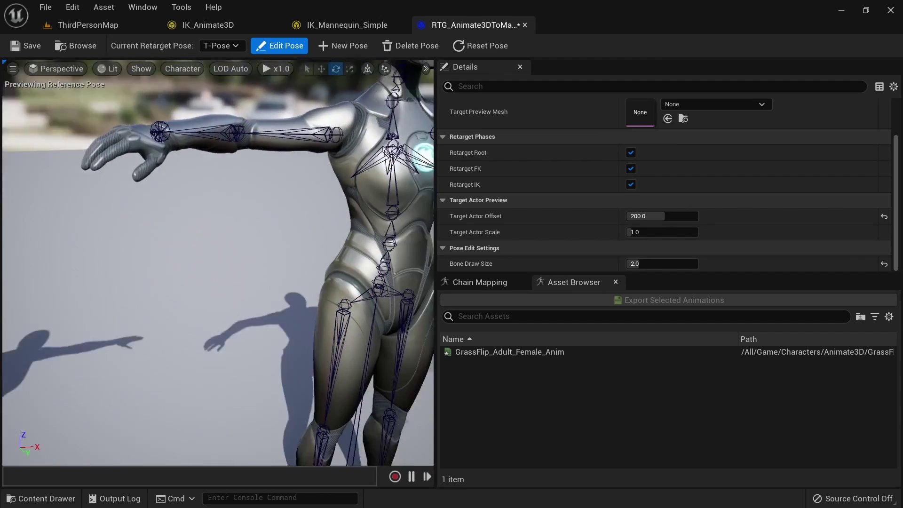
From a top view, rotate both target upper arms into horizontal line, then widen the preview
right_click_drag(269, 198, 192, 199)
left_click(164, 205)
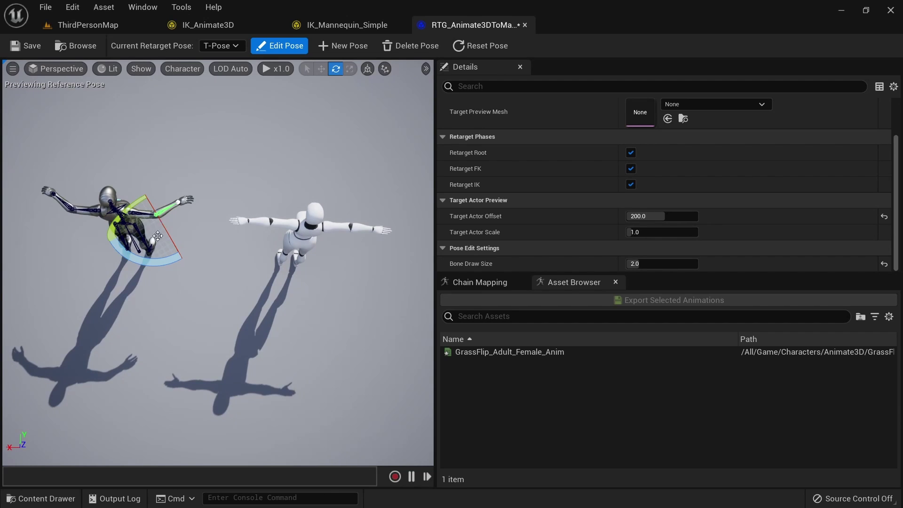
left_click_drag(158, 236, 127, 262)
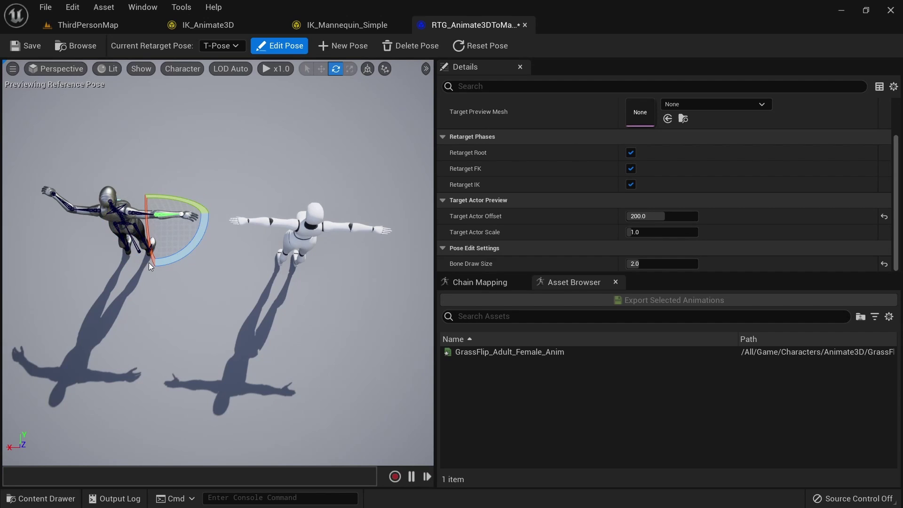
left_click(70, 203)
left_click_drag(35, 188, 51, 250)
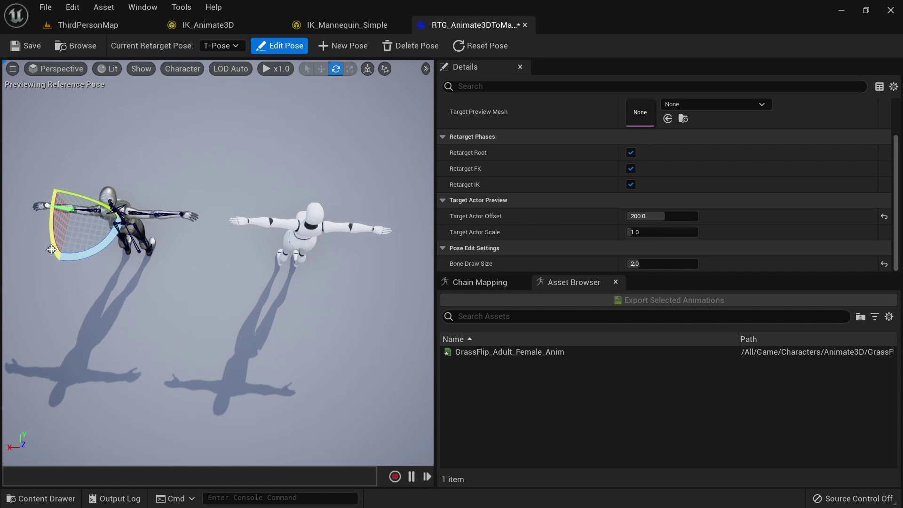
scroll(285, 160, "down", 3)
right_click_drag(285, 160, 283, 118)
scroll(218, 262, "down", 5)
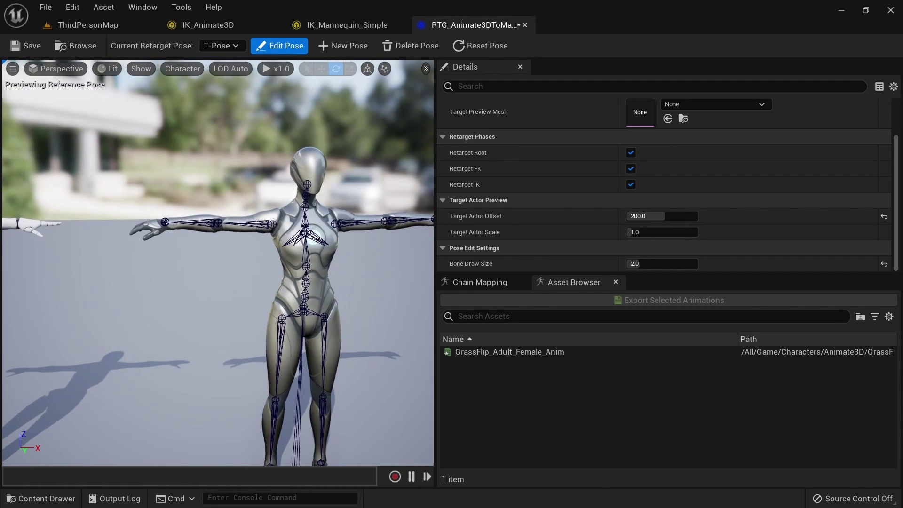
scroll(218, 263, "down", 2)
left_click_drag(435, 263, 533, 263)
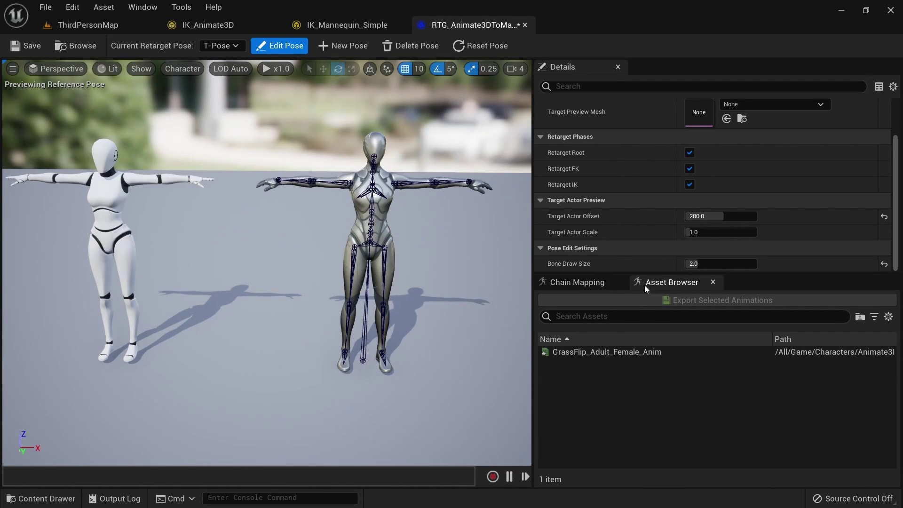
left_click(578, 282)
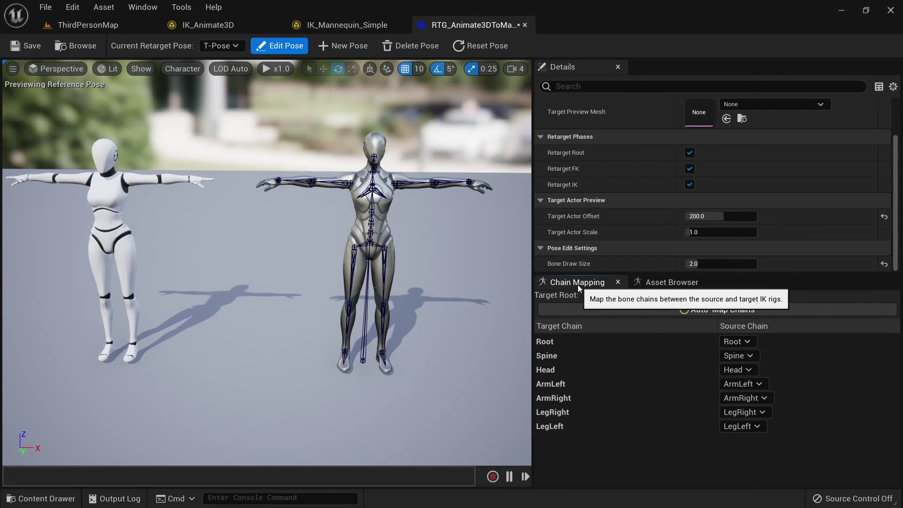
Turn off Edit Pose and play GrassFlip_Adult_Female_Anim on both characters, then select it
left_click(679, 285)
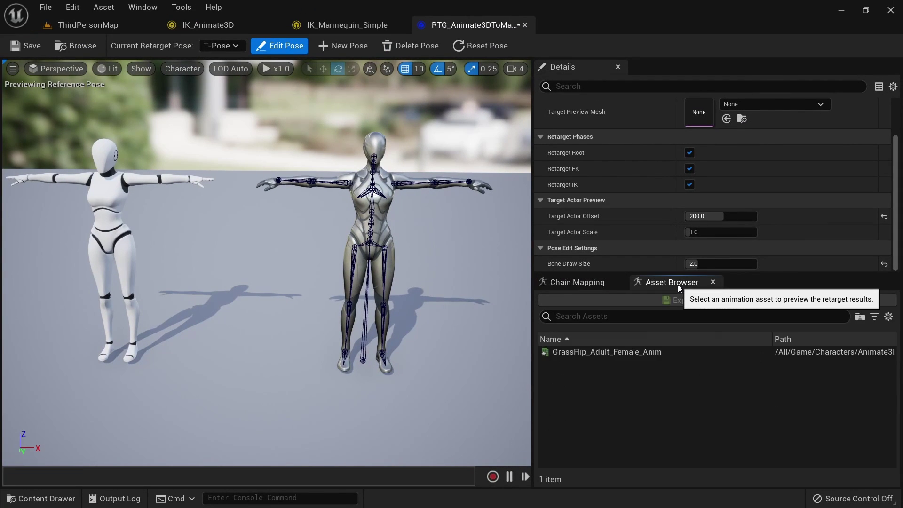
left_click(678, 352)
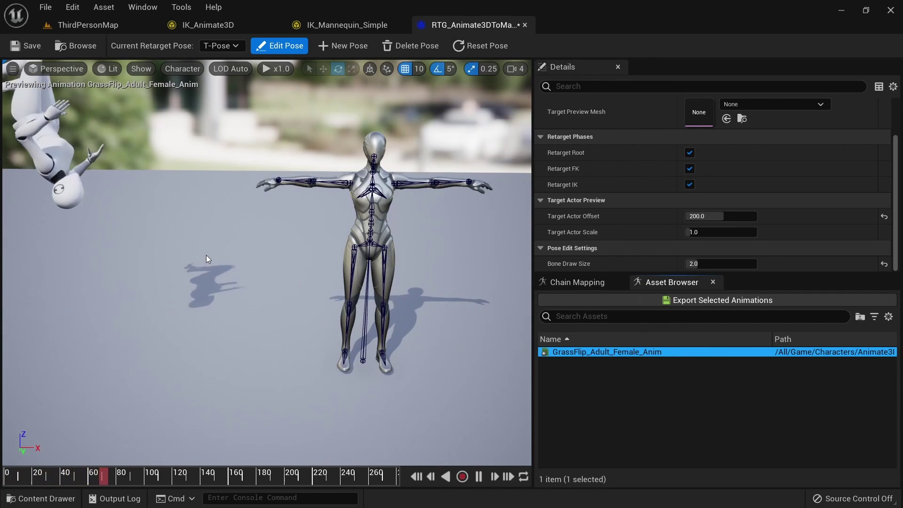
left_click(285, 47)
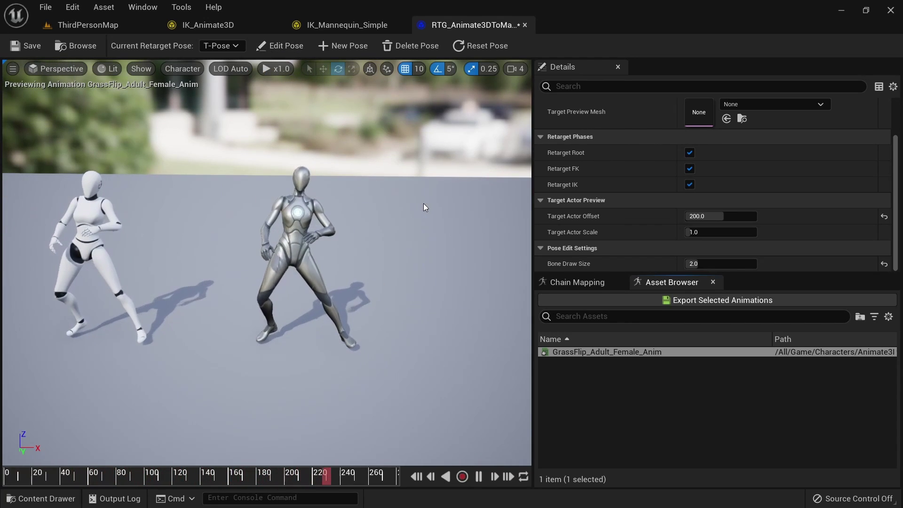
left_click_drag(533, 222, 641, 224)
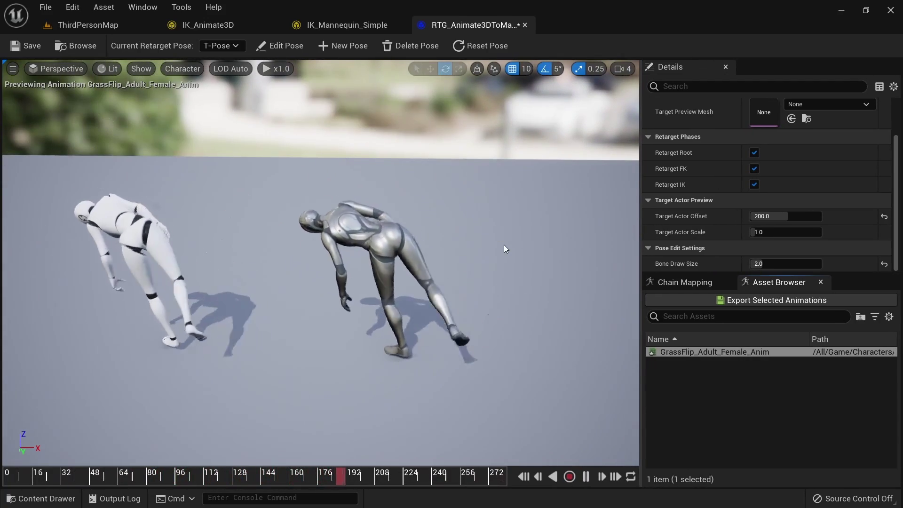
left_click(694, 353)
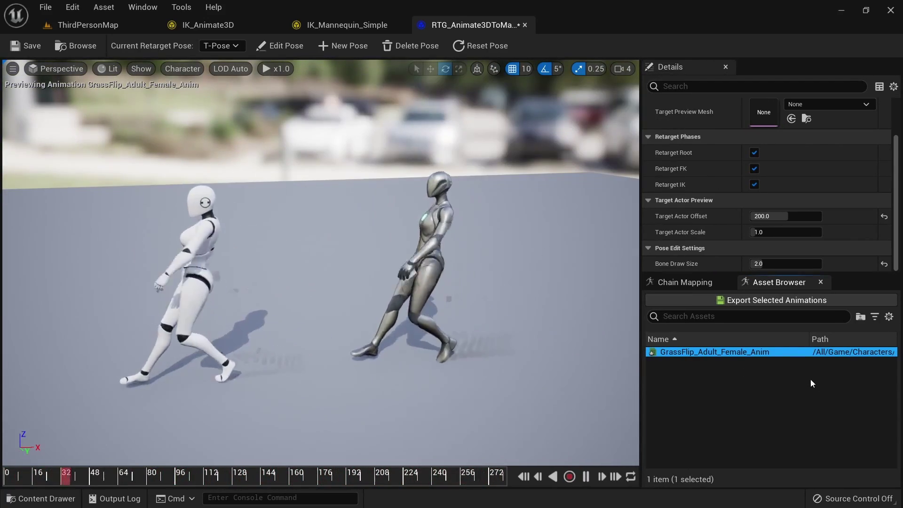
Export the selected animation, choosing Characters > Mannequins > Animations as the export path
left_click(771, 305)
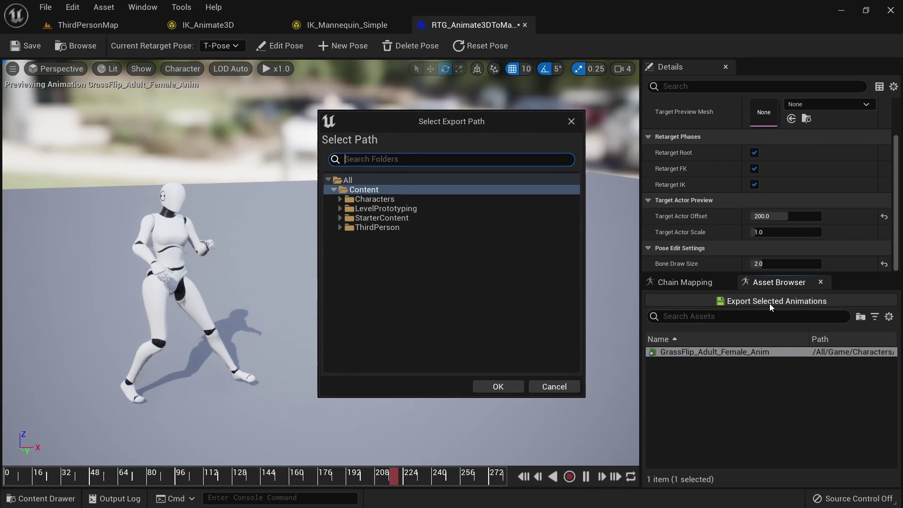
left_click(340, 199)
left_click(343, 199)
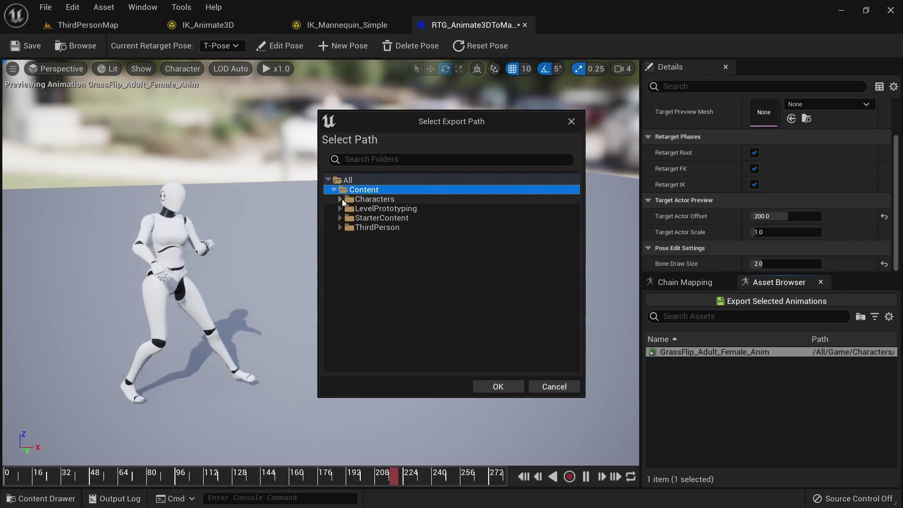
left_click(343, 199)
left_click(346, 227)
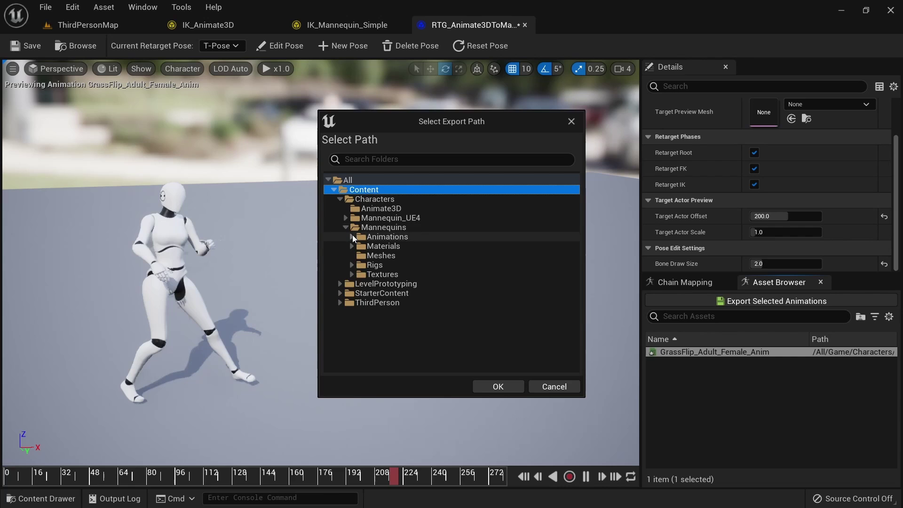
left_click(352, 237)
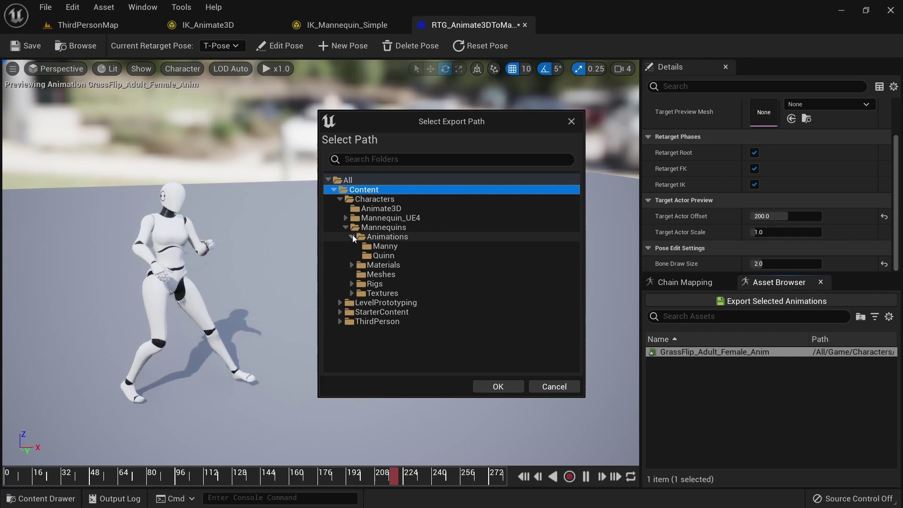
left_click(416, 237)
Confirm the export, drop the retargeted GrassFlip animation into the level, and Simulate
left_click(499, 386)
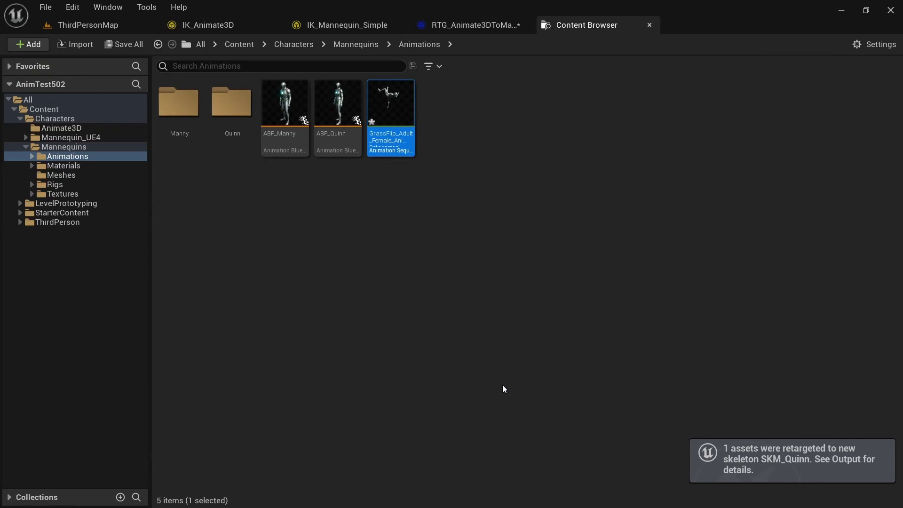
mouse_move(394, 113)
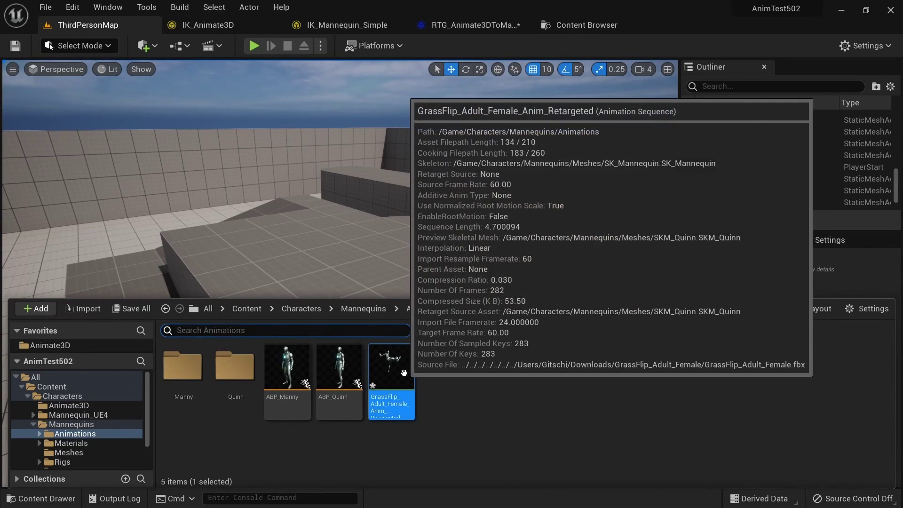
left_click_drag(389, 397, 372, 256)
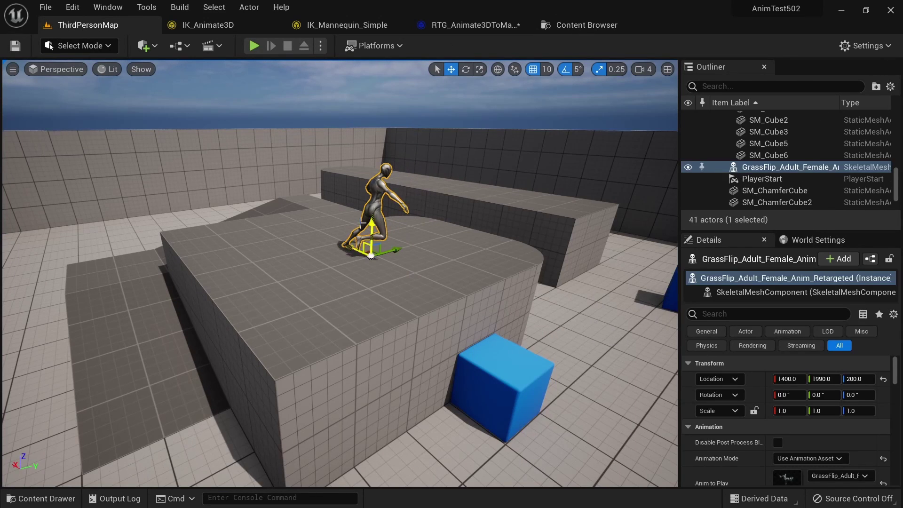
left_click(320, 46)
left_click(369, 145)
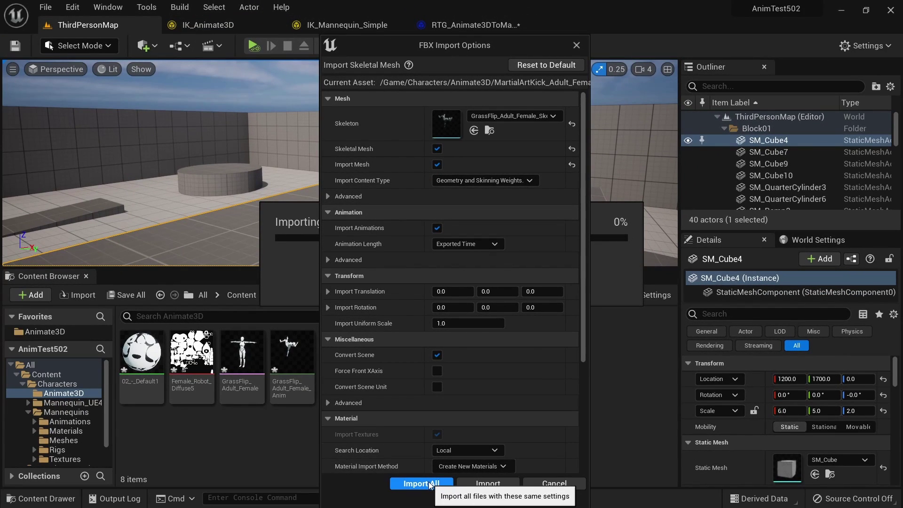
Import MartialArtKick_Adult_Female with Import All and open MartialArtKick_Adult_Female_Anim
left_click(421, 484)
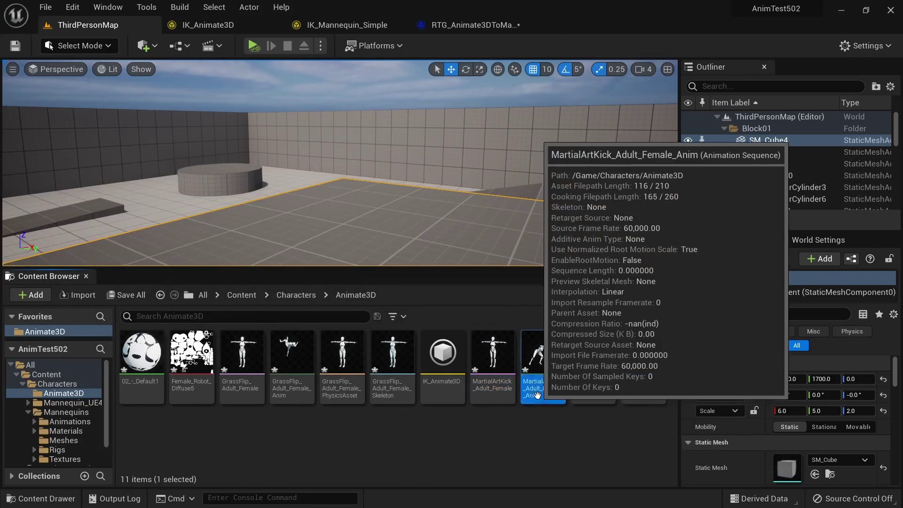
double_click(538, 396)
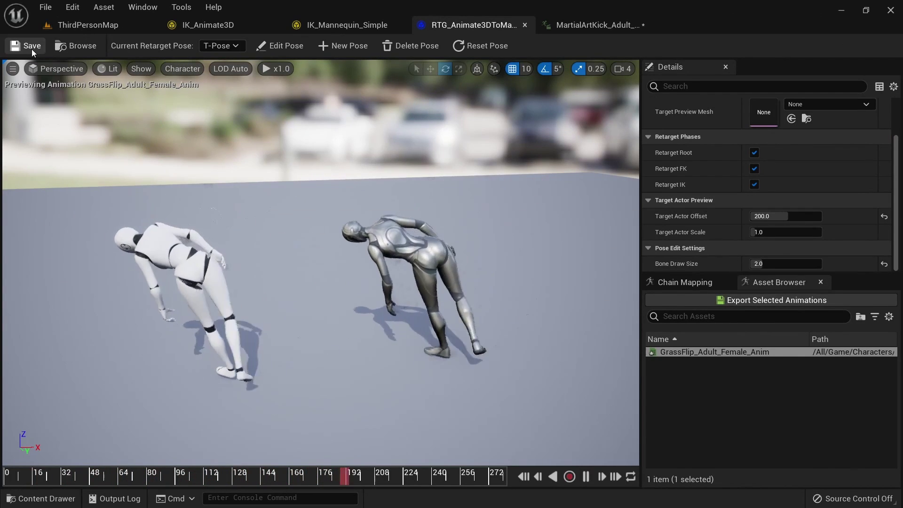
Save the retargeter, export MartialArtKick_Adult_Female_Anim, and view the level full-screen
left_click(55, 9)
left_click(88, 67)
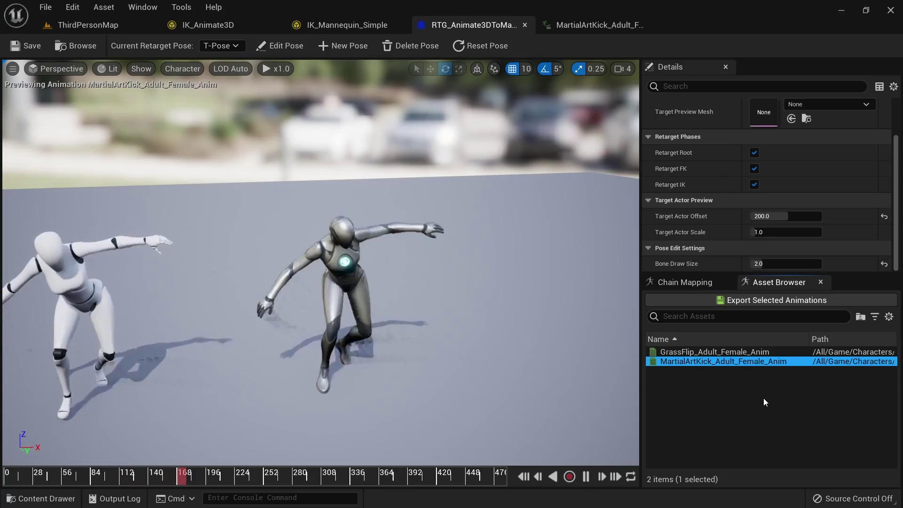
left_click(777, 300)
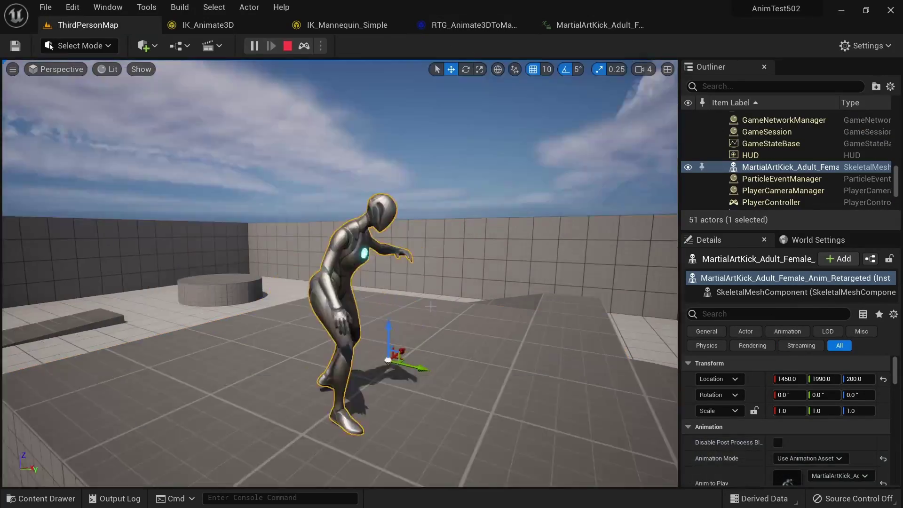
key("F11")
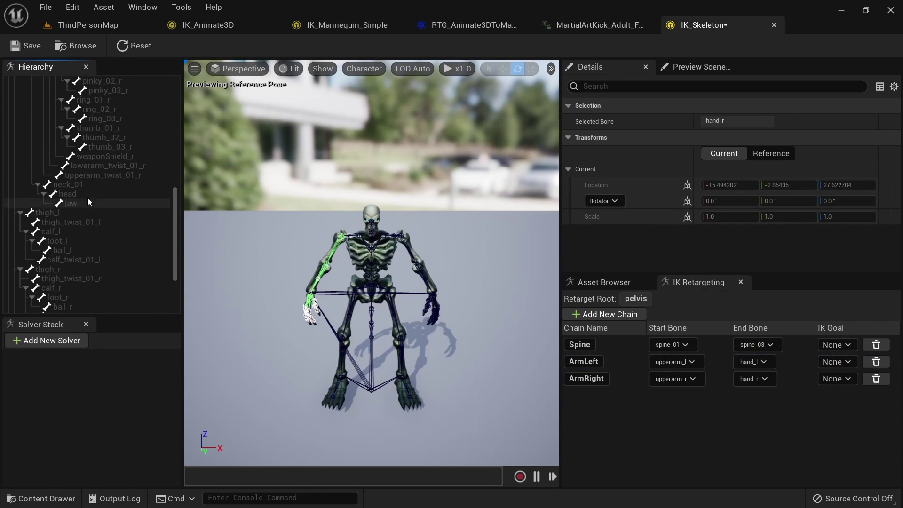
Create the LegLeft retarget chain from thigh_l to foot_l in IK_Skeleton
left_click(56, 241, "ctrl")
right_click(56, 241)
type("LegLeft")
left_click(517, 333)
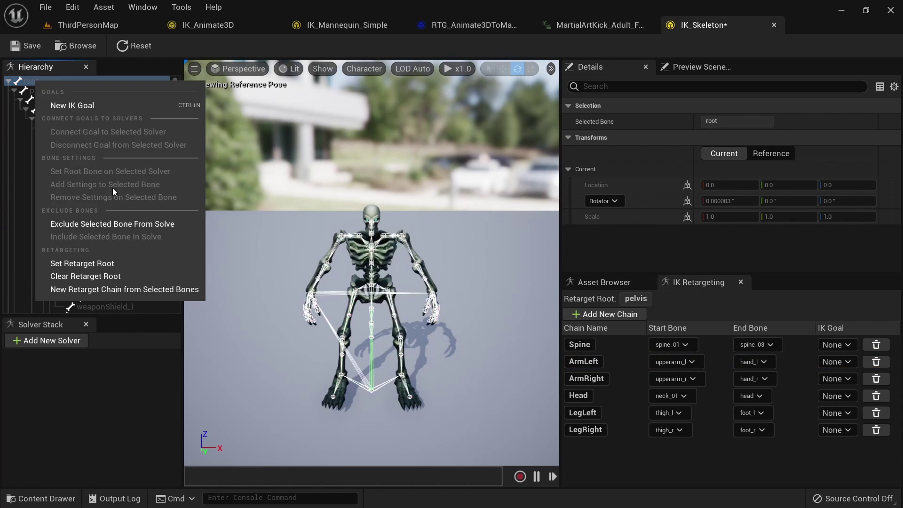